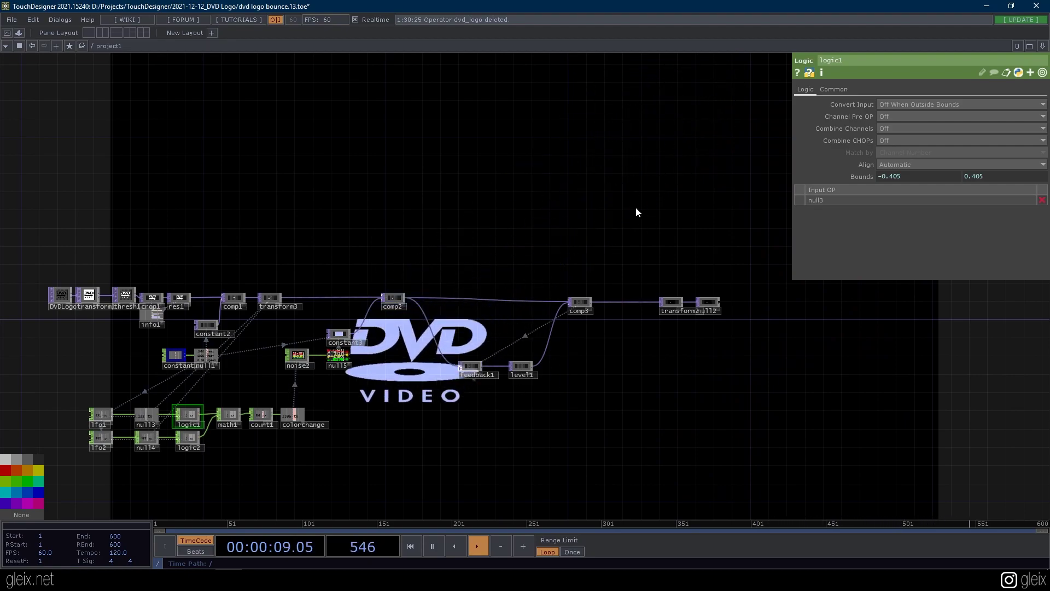
{"action": "left_click_drag", "start_coordinate": [635, 211], "coordinate": [629, 243]}
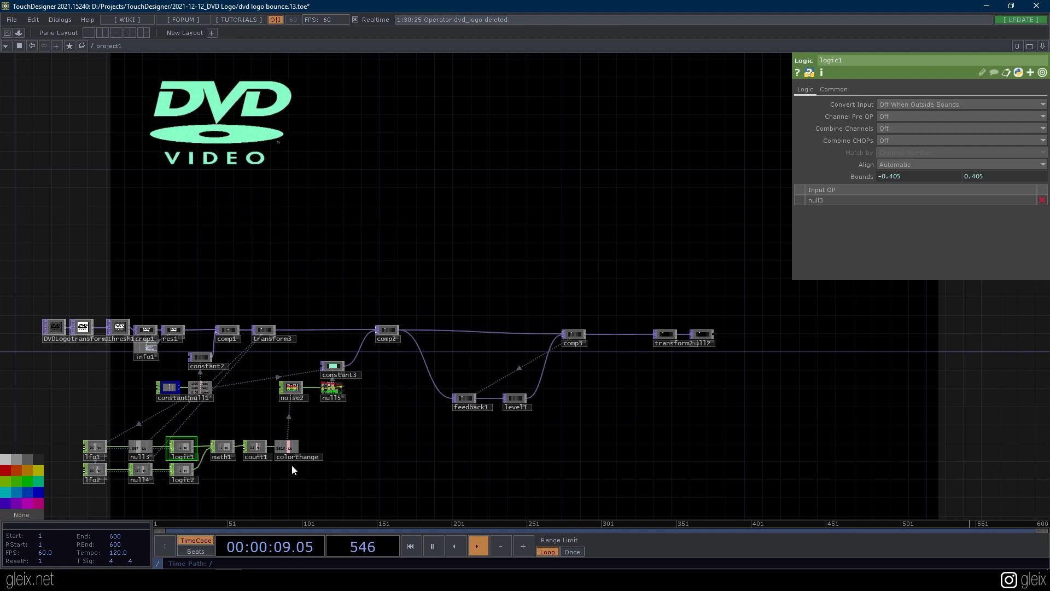
{"action": "scroll", "coordinate": [169, 470], "scroll_direction": "up", "scroll_amount": 2}
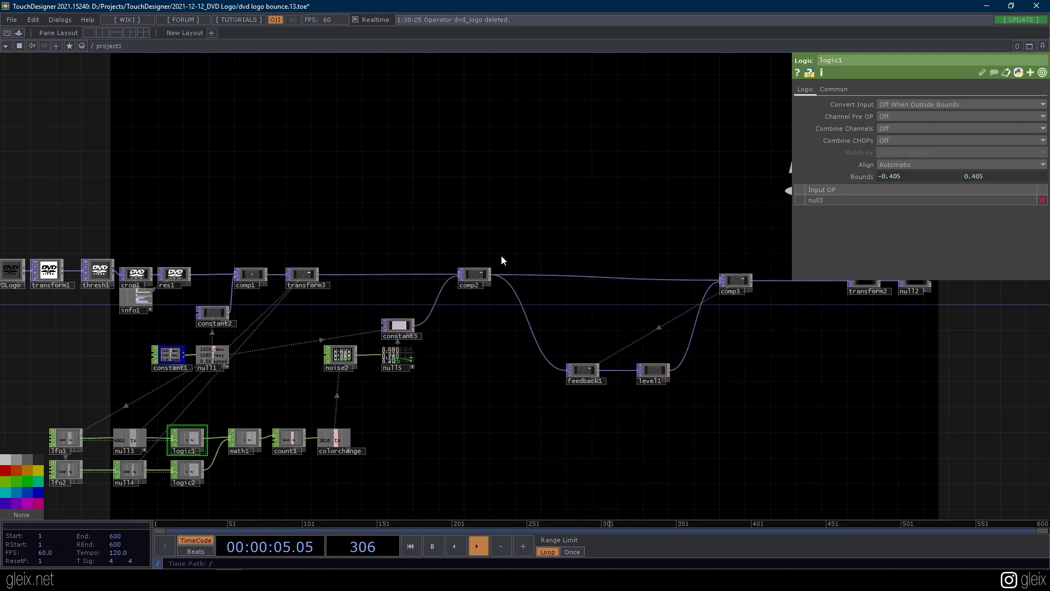
{"action": "left_click_drag", "start_coordinate": [770, 363], "coordinate": [790, 364]}
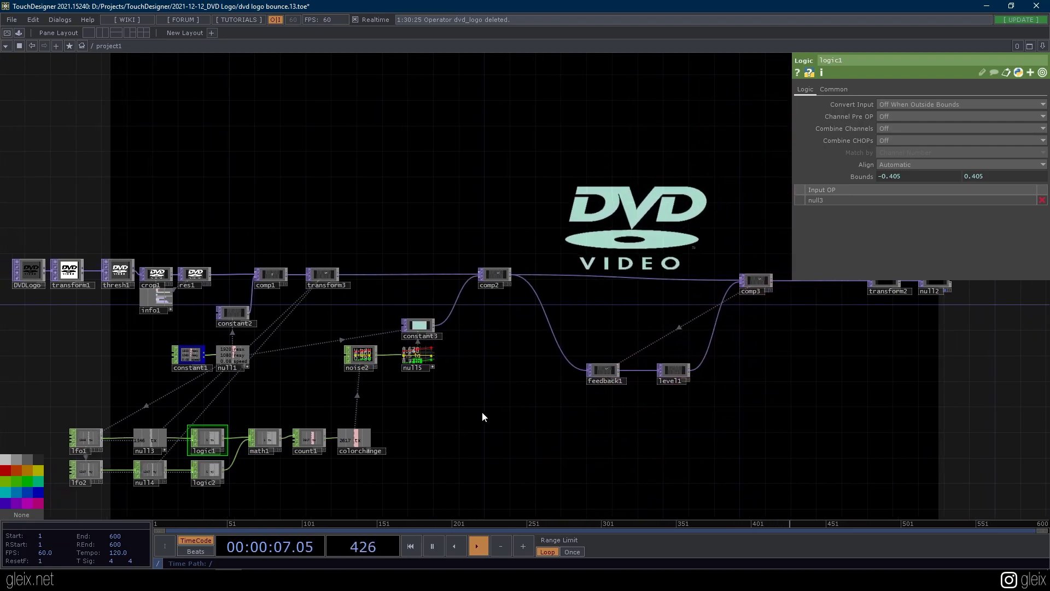
{"action": "left_click_drag", "start_coordinate": [251, 203], "coordinate": [305, 201]}
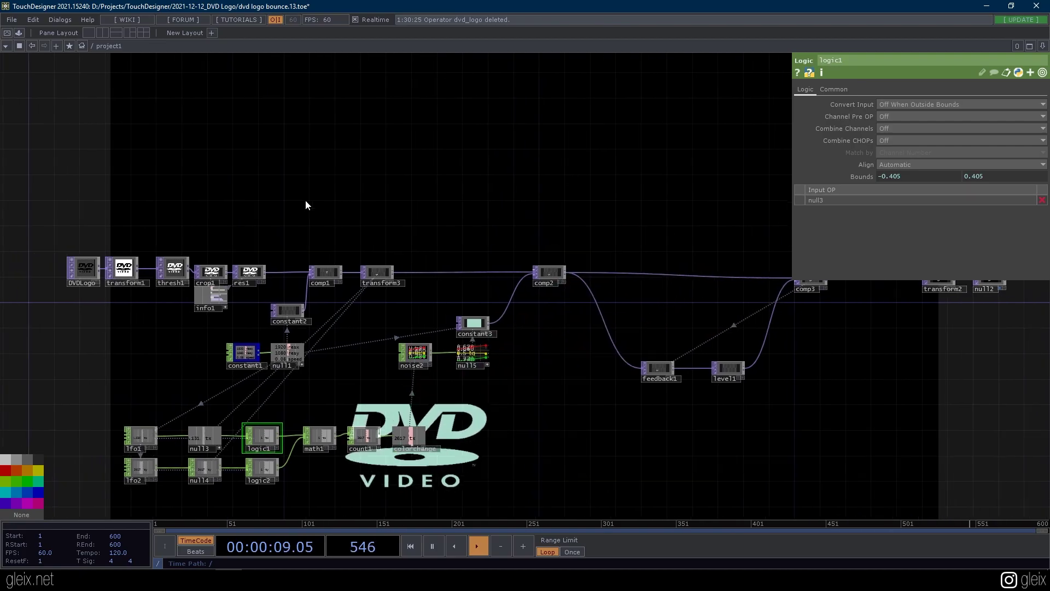
{"action": "middle_click_drag", "start_coordinate": [445, 227], "coordinate": [249, 237]}
{"action": "left_click_drag", "start_coordinate": [248, 237], "coordinate": [67, 334]}
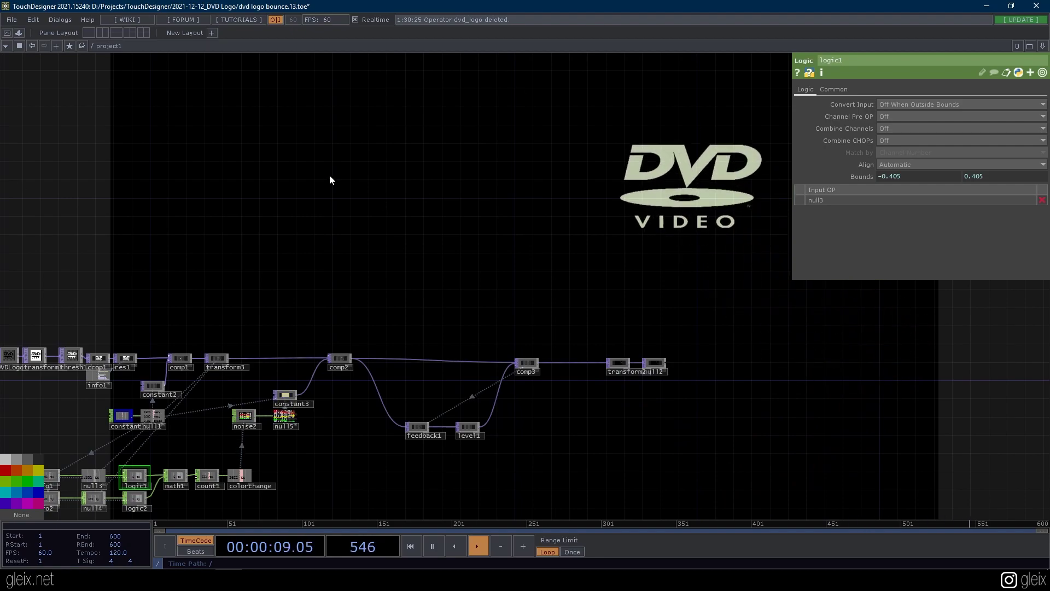
- Go up to the root network and place a new Container component below project1
{"action": "key", "text": "u"}
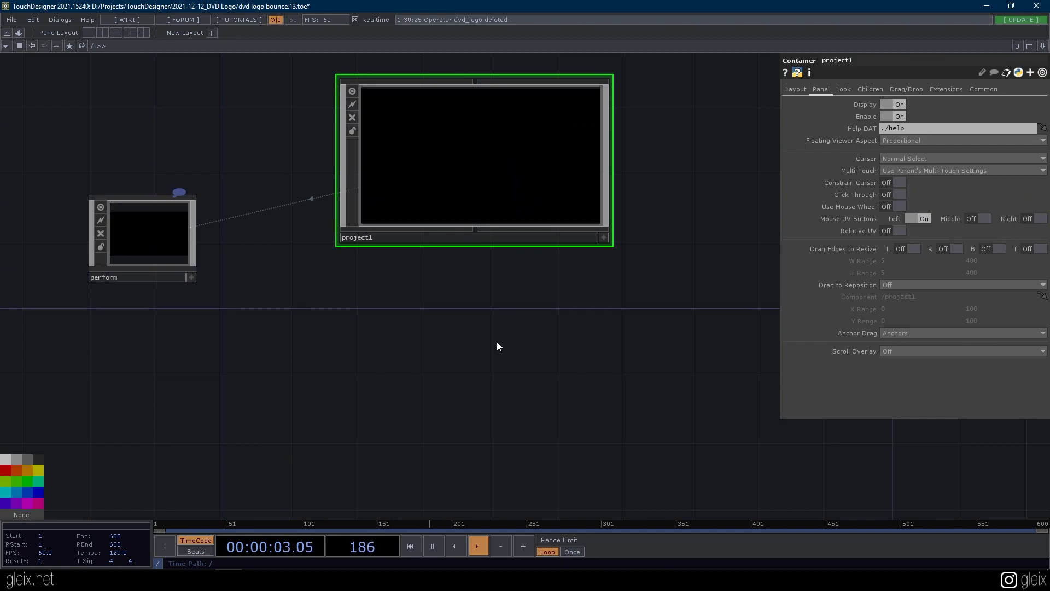
{"action": "key", "text": "Tab"}
{"action": "type", "text": "cont"}
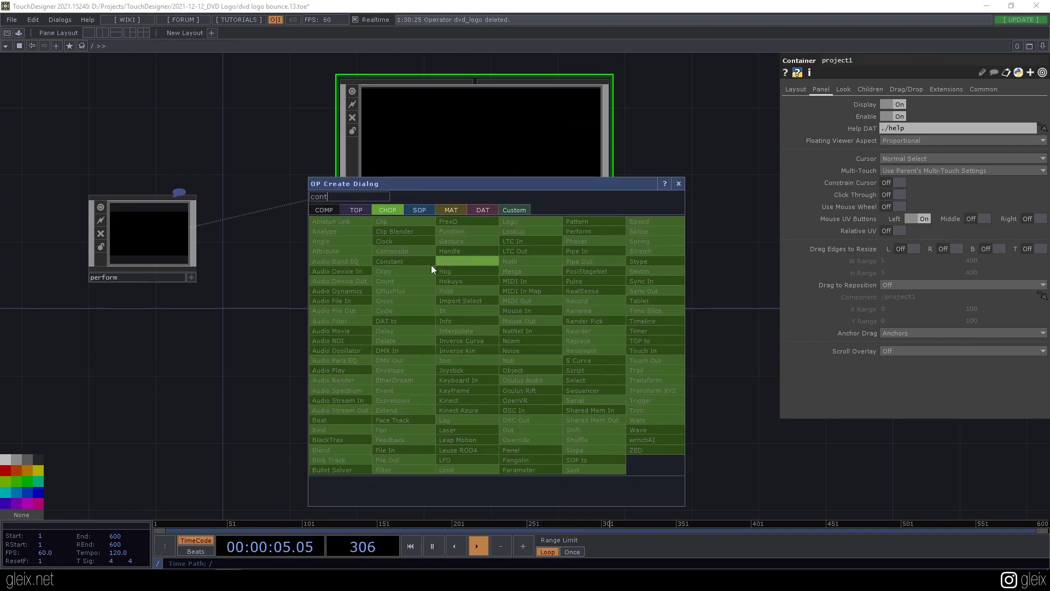
{"action": "left_click", "coordinate": [326, 209]}
{"action": "left_click", "coordinate": [390, 239]}
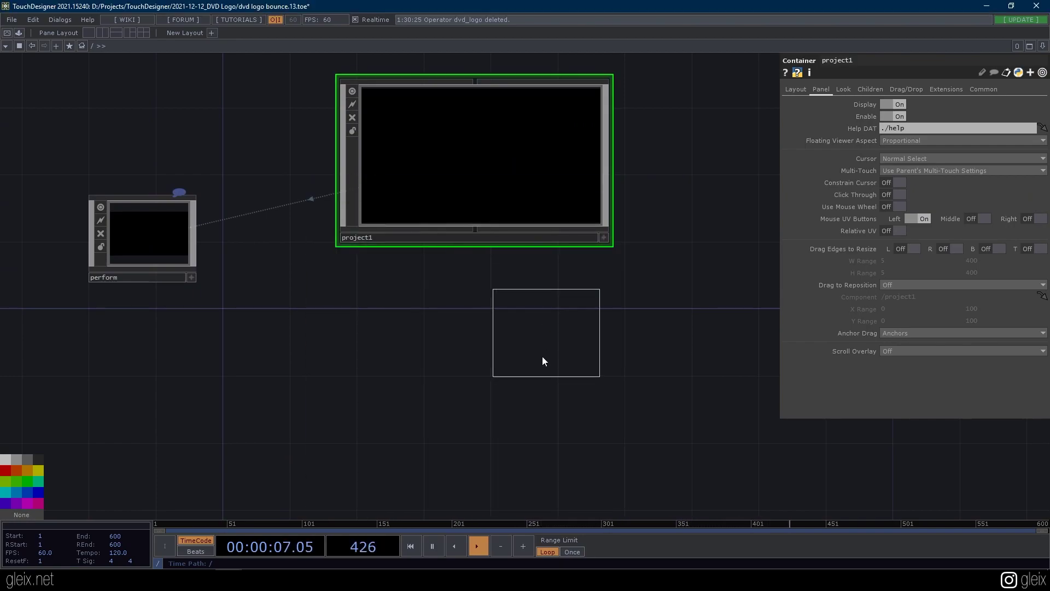
{"action": "left_click", "coordinate": [440, 413]}
{"action": "scroll", "coordinate": [441, 438], "scroll_direction": "up", "scroll_amount": 5}
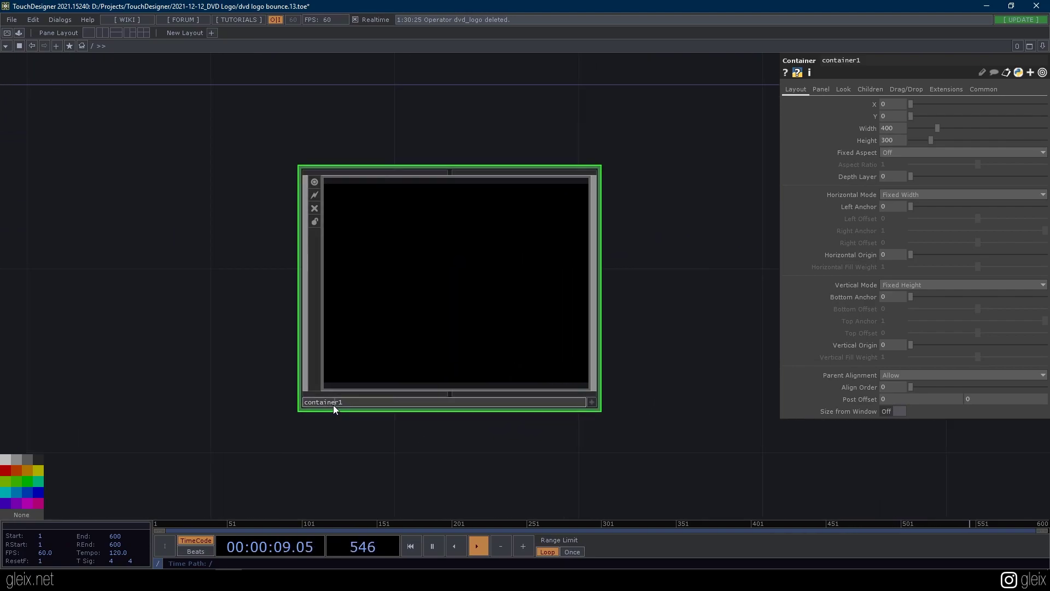
- Rename the new container dvd_logo
{"action": "left_click", "coordinate": [334, 405]}
{"action": "type", "text": "dvd_1"}
{"action": "type", "text": "ogo"}
{"action": "key", "text": "Return"}
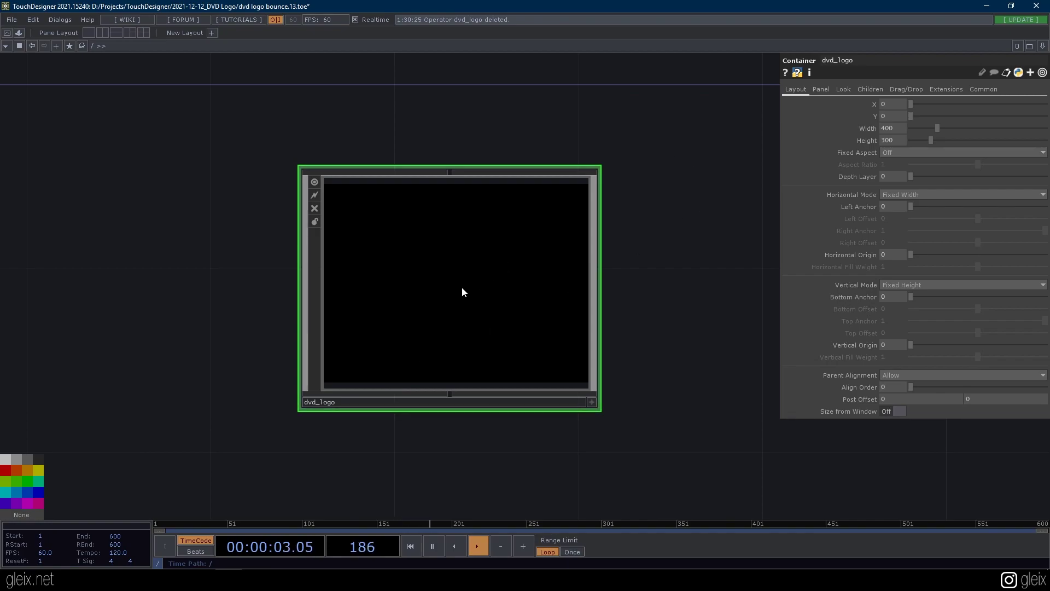
- Enter the dvd_logo container and add a Constant CHOP to its empty network
{"action": "double_click", "coordinate": [460, 289]}
{"action": "key", "text": "Tab"}
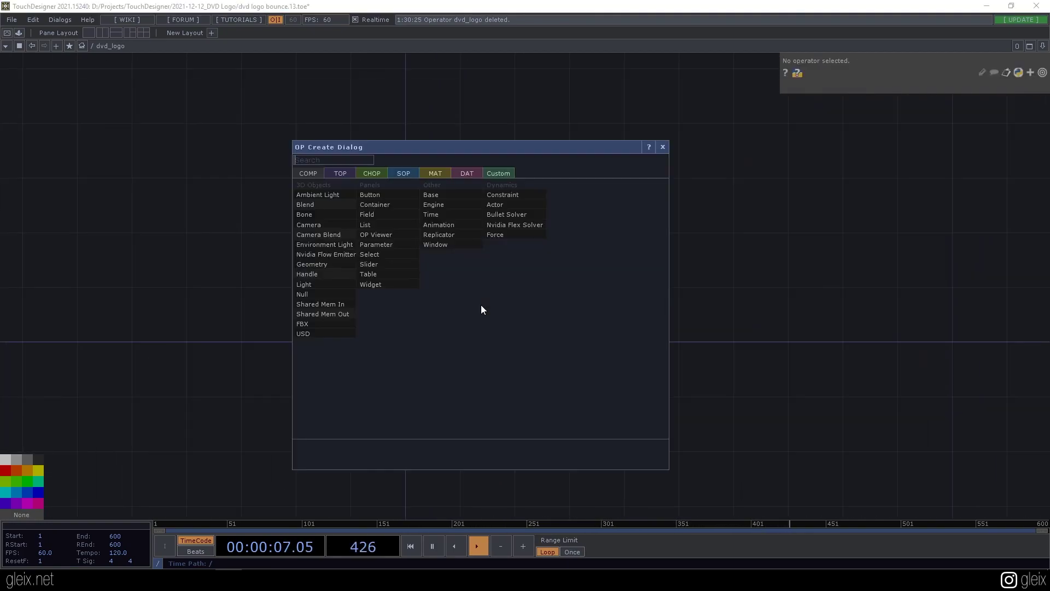
{"action": "left_click", "coordinate": [383, 173]}
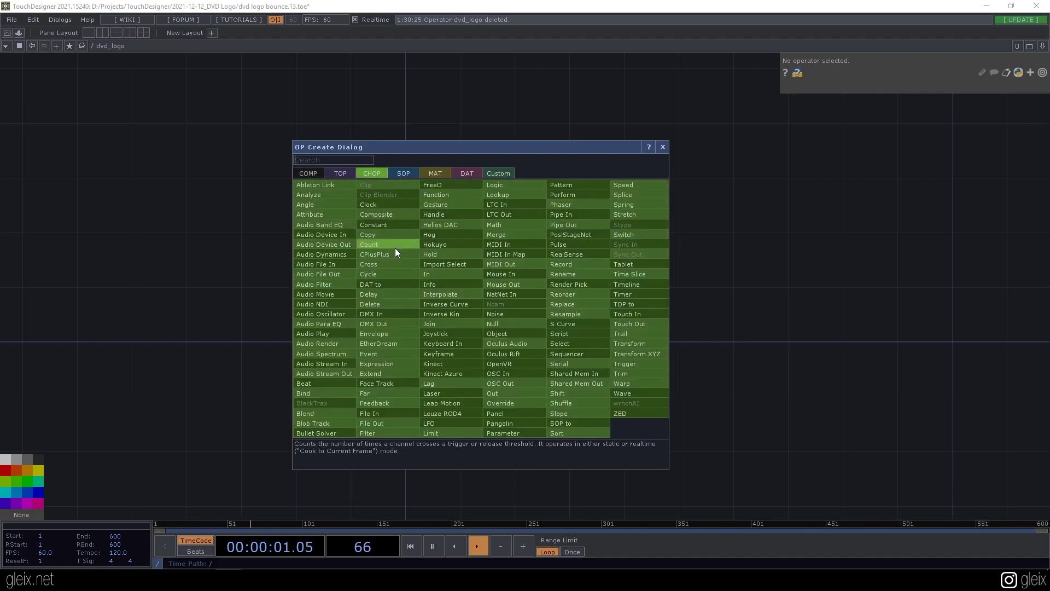
{"action": "type", "text": "constant"}
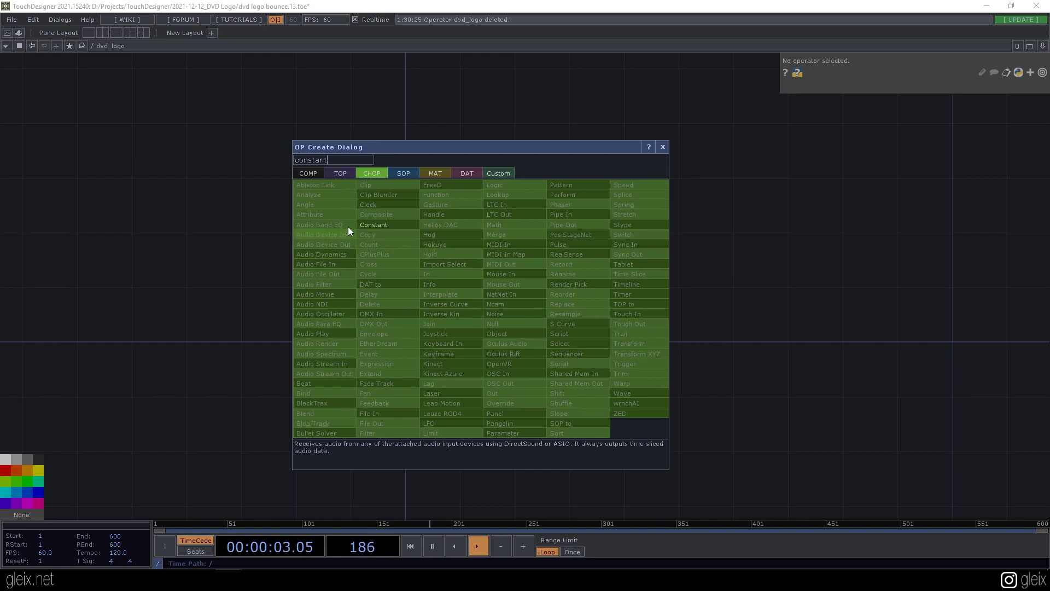
{"action": "left_click", "coordinate": [382, 223]}
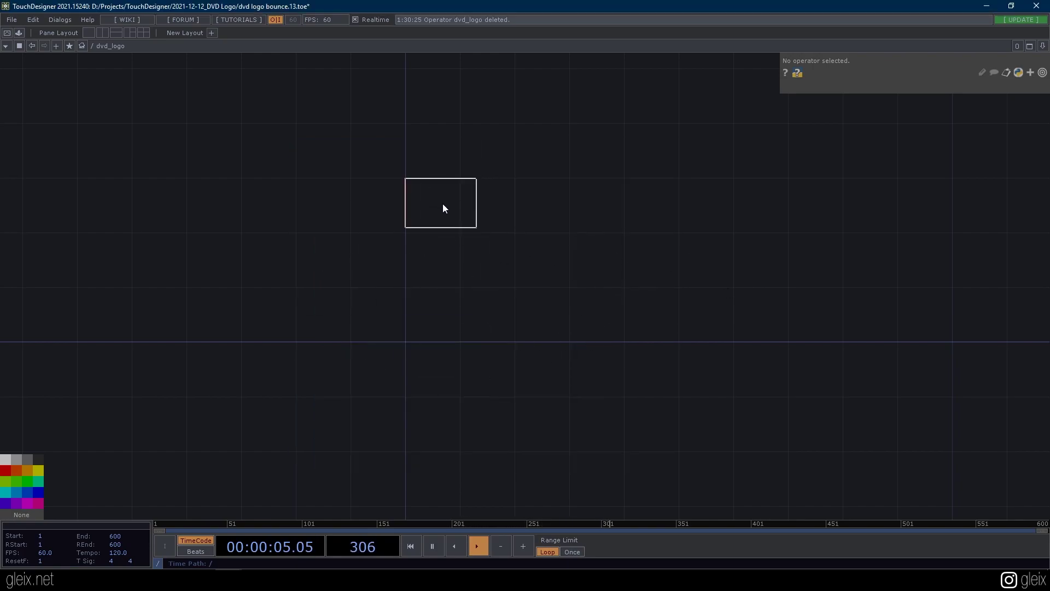
{"action": "left_click", "coordinate": [443, 207]}
{"action": "scroll", "coordinate": [537, 228], "scroll_direction": "up", "scroll_amount": 2}
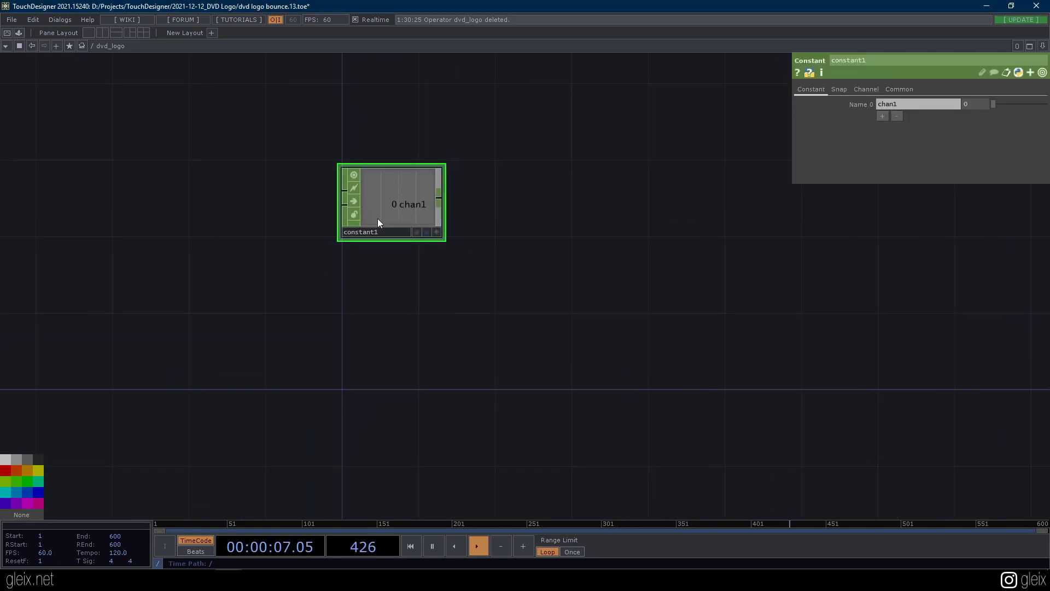
{"action": "scroll", "coordinate": [377, 222], "scroll_direction": "up", "scroll_amount": 2}
- Add two more channels to the Constant CHOP and name the three channels resx, resy and speed
{"action": "left_click", "coordinate": [882, 116]}
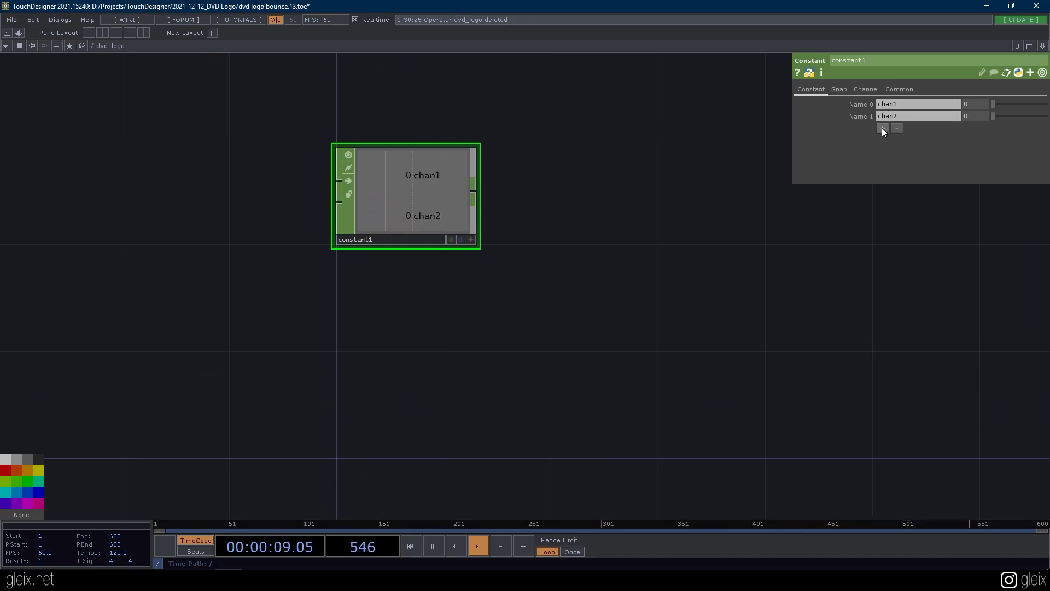
{"action": "left_click", "coordinate": [882, 128]}
{"action": "type", "text": "resx"}
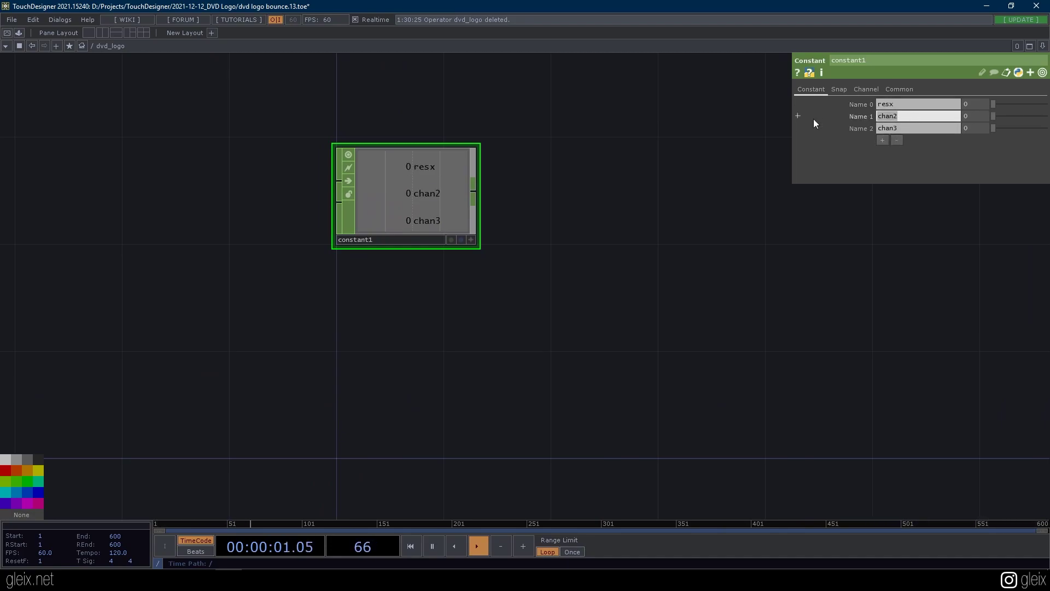
{"action": "key", "text": "Tab"}
{"action": "type", "text": "resy"}
{"action": "key", "text": "Tab"}
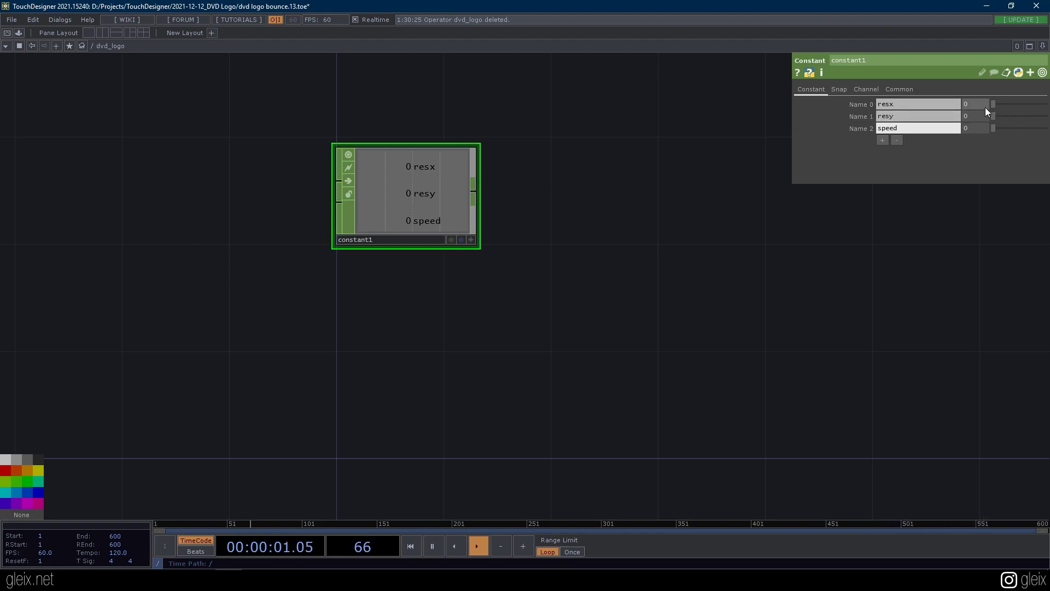
- Set the constant's resx to 1280, resy to 720 and speed to 0.1
{"action": "type", "text": "1280"}
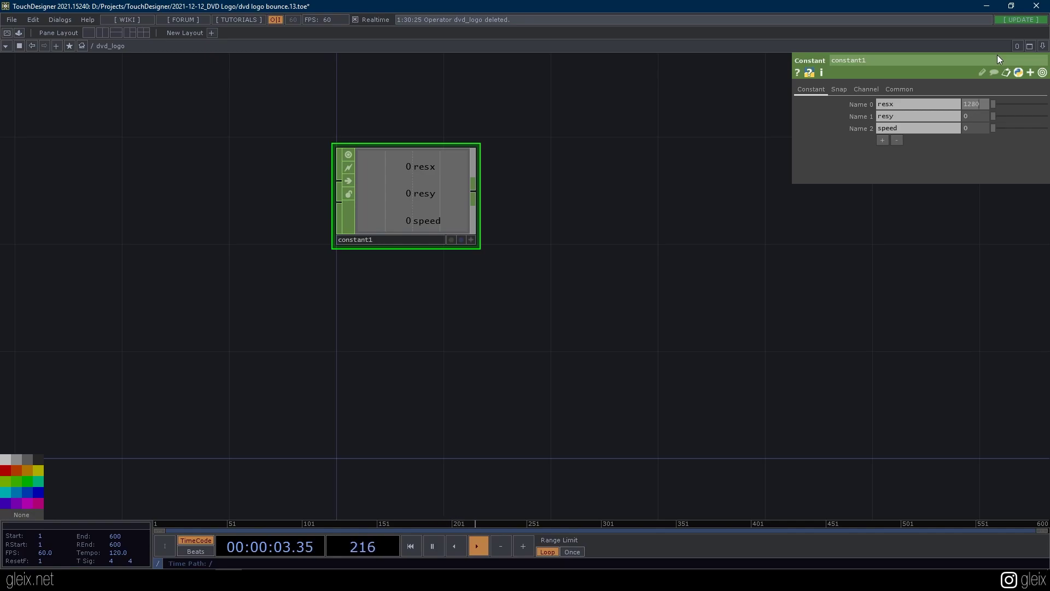
{"action": "key", "text": "Tab"}
{"action": "key", "text": "Tab"}
{"action": "type", "text": "720"}
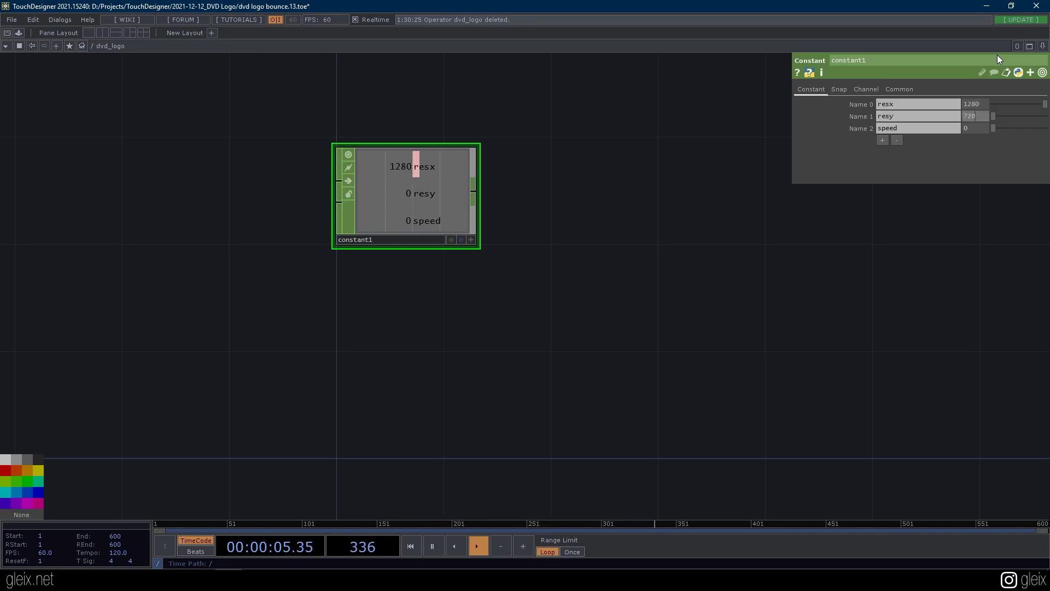
{"action": "key", "text": "Tab"}
{"action": "key", "text": "Tab"}
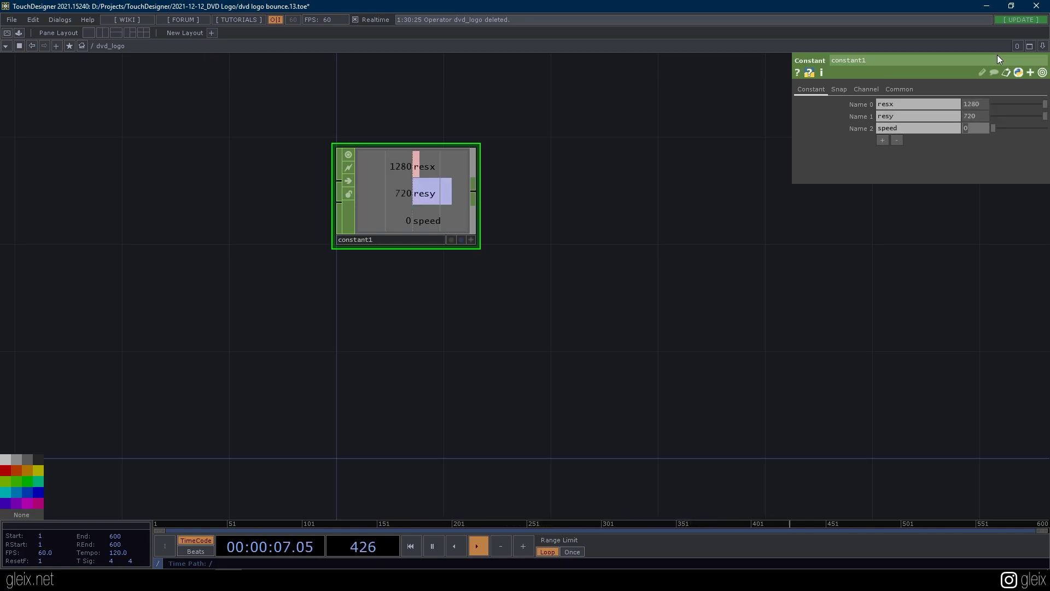
{"action": "type", "text": "0.1"}
{"action": "key", "text": "Return"}
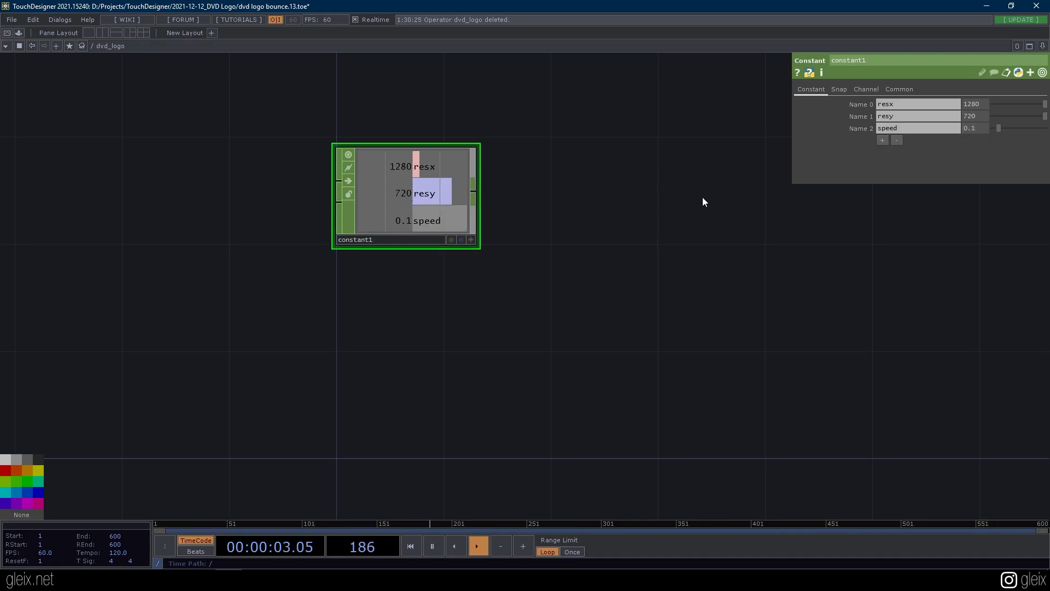
- Connect a Null CHOP to the output of constant1 and rename it params
{"action": "key", "text": "alt+n"}
{"action": "left_click", "coordinate": [754, 191]}
{"action": "left_click_drag", "start_coordinate": [817, 273], "coordinate": [713, 289]}
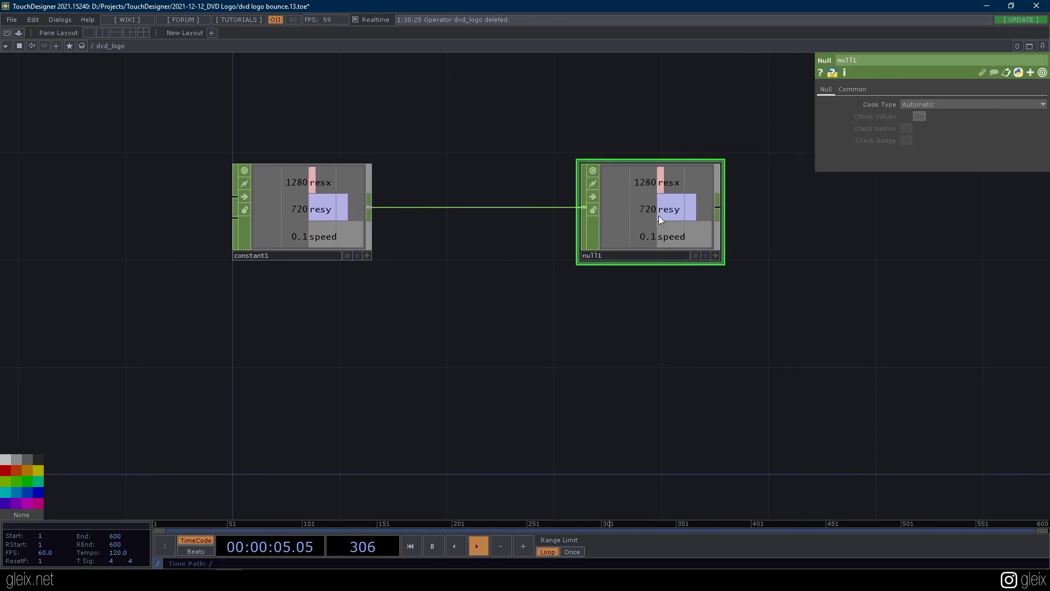
{"action": "left_click", "coordinate": [642, 255]}
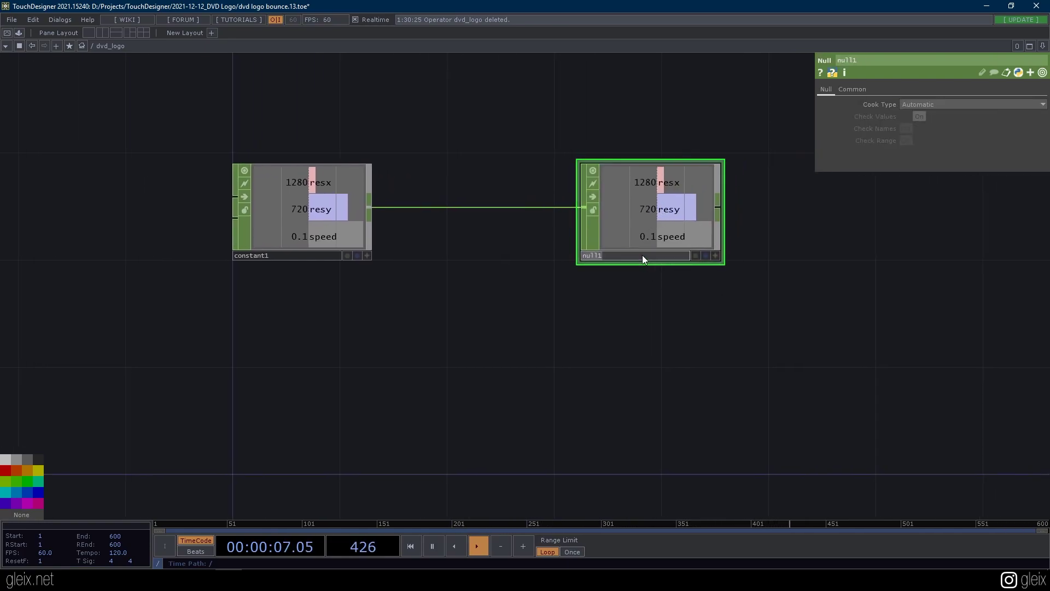
{"action": "type", "text": "params"}
{"action": "key", "text": "Return"}
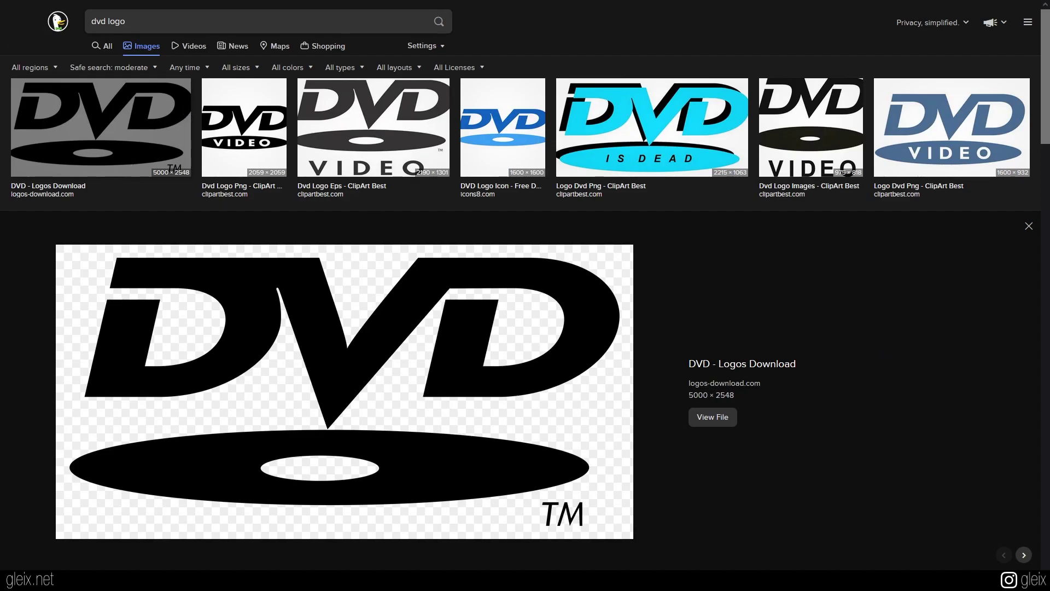
- In the browser's image results, open the 2059 × 2059 black DVD Video logo at full size and copy the image
{"action": "left_click", "coordinate": [249, 138]}
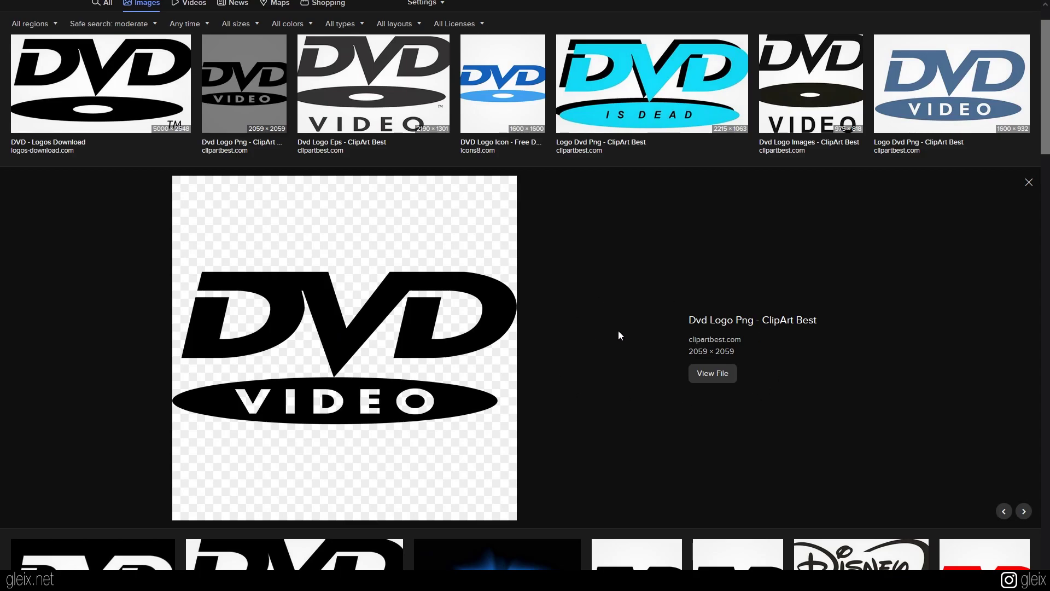
{"action": "left_click", "coordinate": [422, 366]}
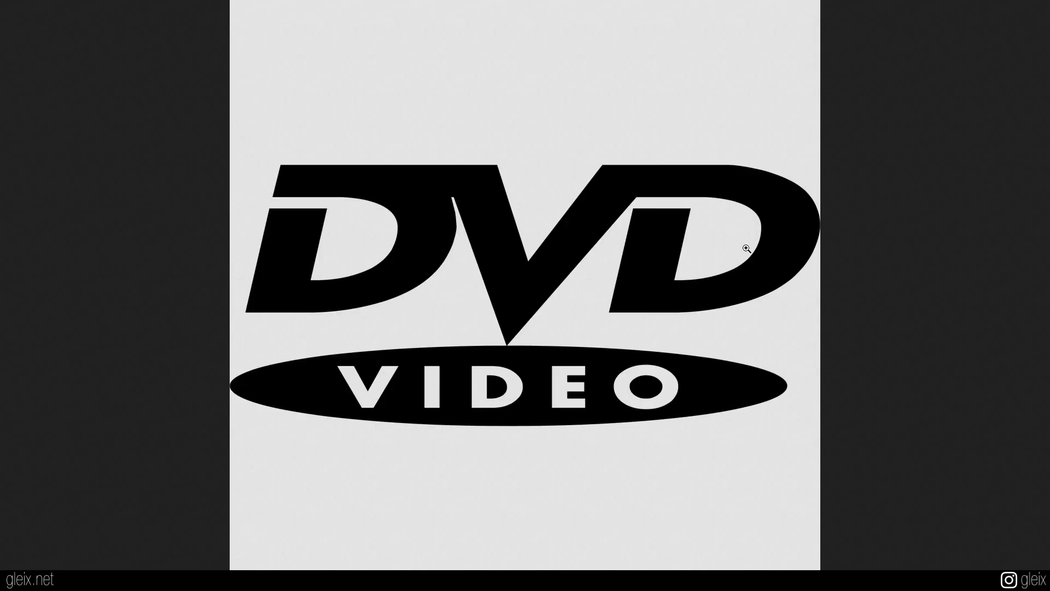
{"action": "left_click", "coordinate": [602, 346]}
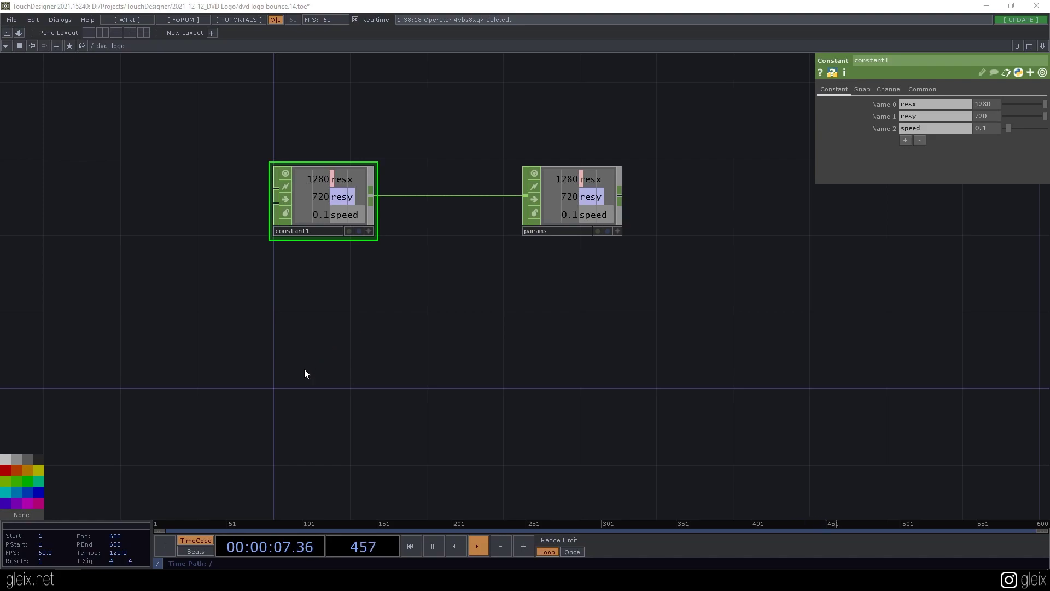
- Switch back to TouchDesigner, paste the logo as a locked image operator aligned below constant1, and save the project
{"action": "key", "text": "ctrl+v"}
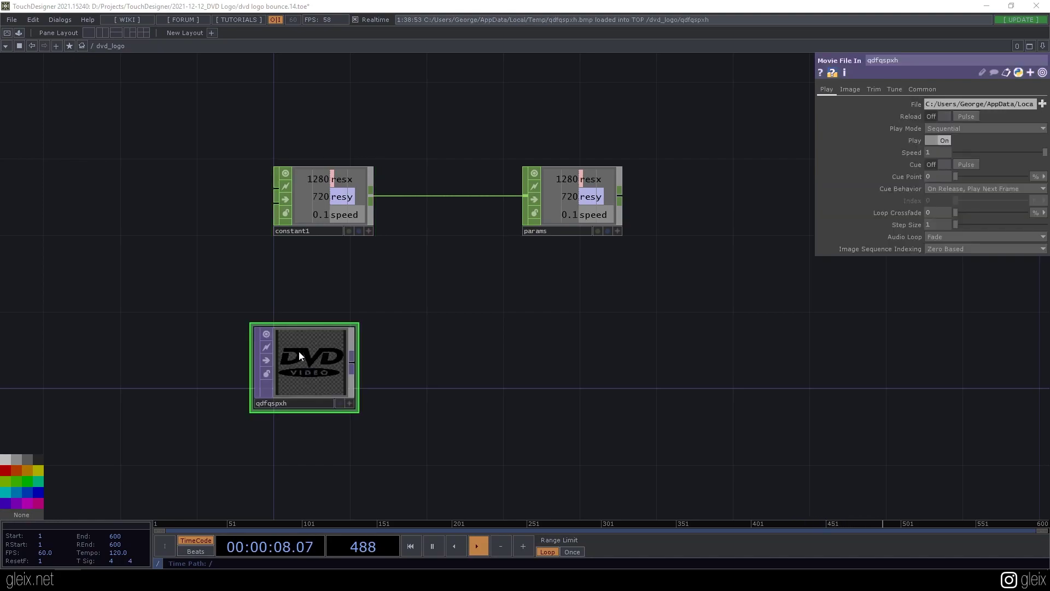
{"action": "left_click", "coordinate": [266, 373]}
{"action": "left_click_drag", "start_coordinate": [283, 378], "coordinate": [301, 358]}
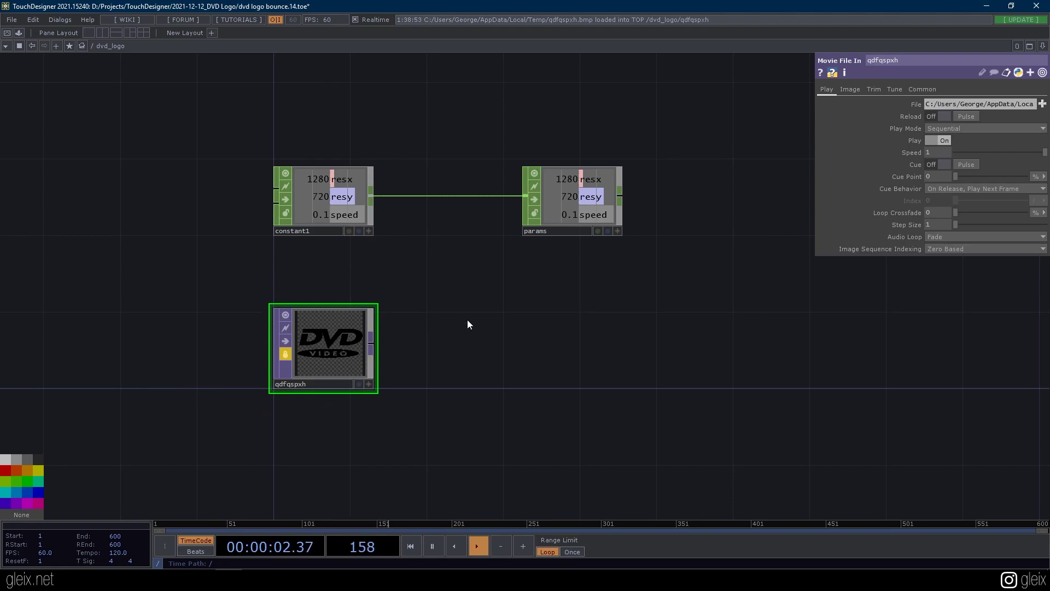
{"action": "key", "text": "ctrl+s"}
- Examine the pasted logo image closely, including its transparent background and the empty margins around the artwork
{"action": "scroll", "coordinate": [395, 379], "scroll_direction": "up", "scroll_amount": 2}
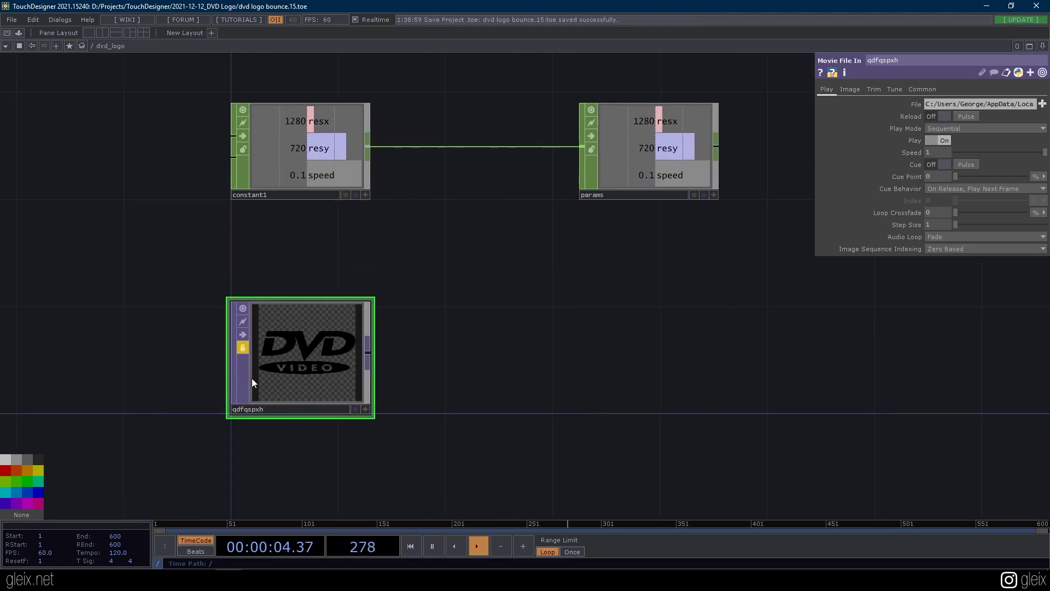
{"action": "scroll", "coordinate": [251, 379], "scroll_direction": "up", "scroll_amount": 2}
{"action": "left_click_drag", "start_coordinate": [488, 384], "coordinate": [522, 353]}
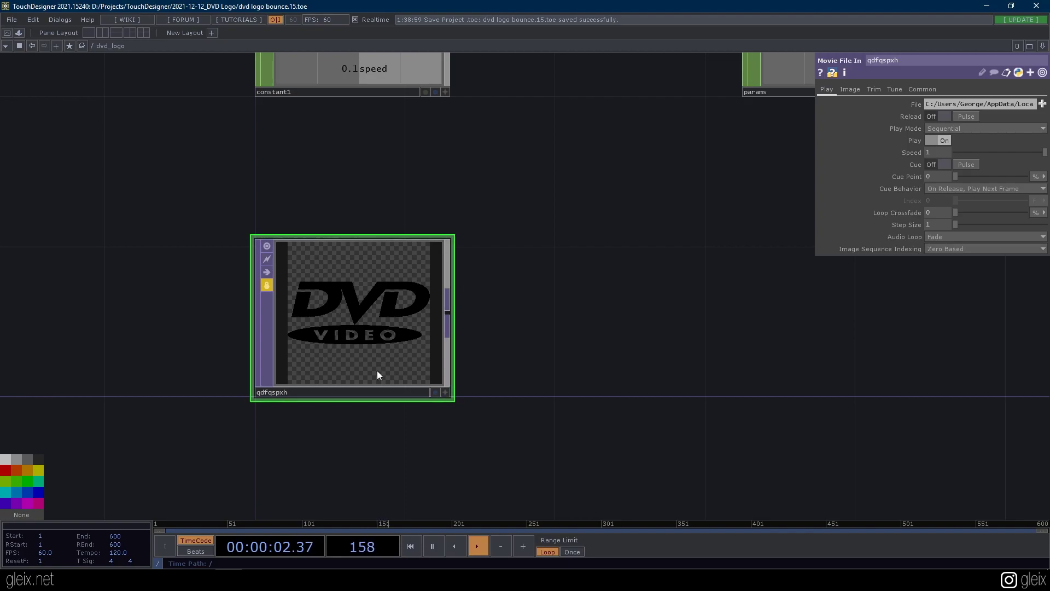
{"action": "scroll", "coordinate": [381, 316], "scroll_direction": "down", "scroll_amount": 3}
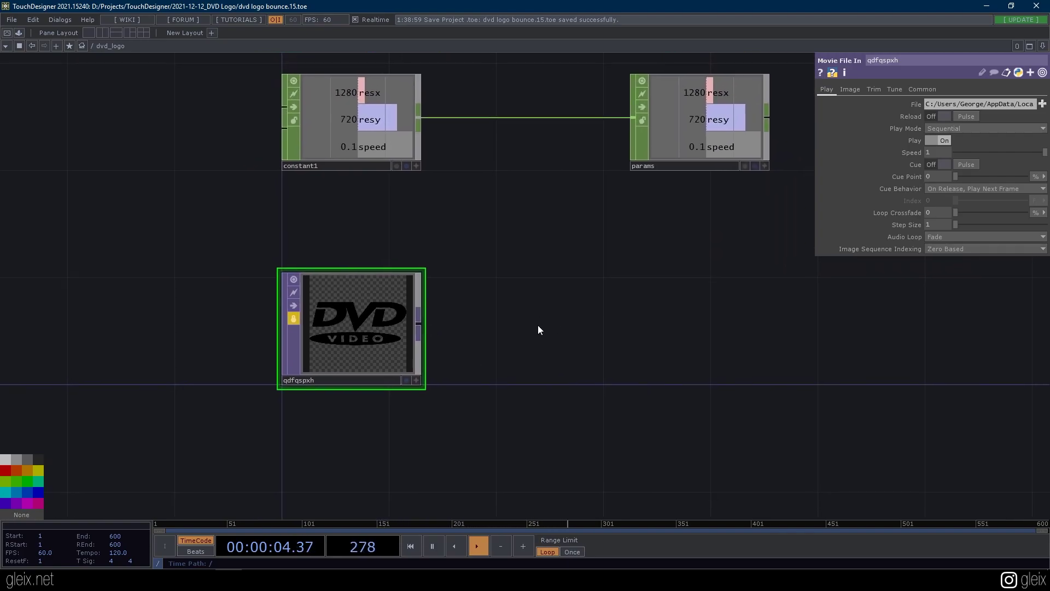
{"action": "scroll", "coordinate": [328, 325], "scroll_direction": "up", "scroll_amount": 3}
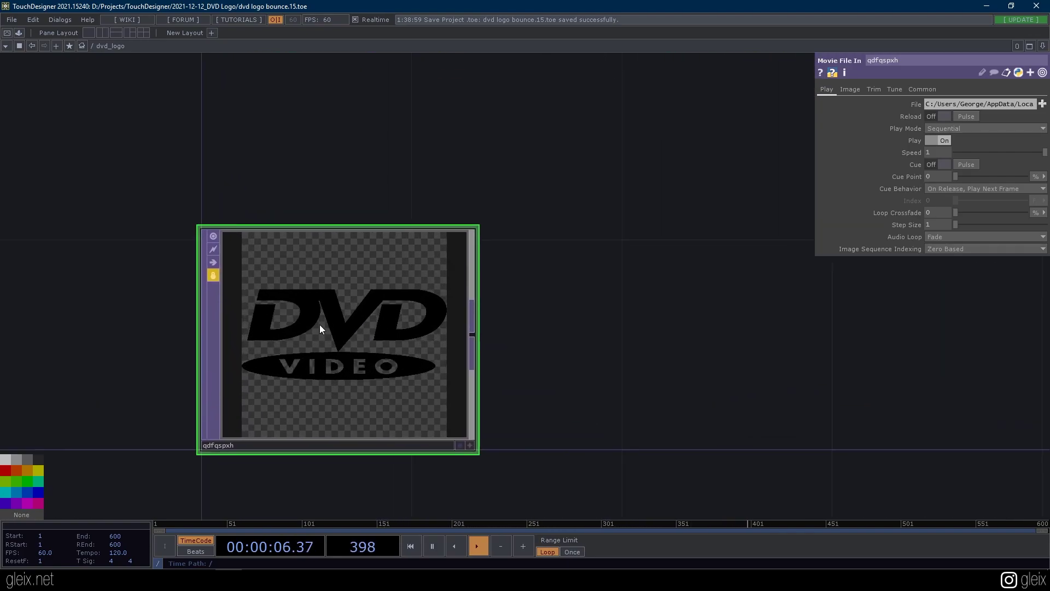
{"action": "scroll", "coordinate": [313, 253], "scroll_direction": "up", "scroll_amount": 2}
{"action": "left_click_drag", "start_coordinate": [602, 282], "coordinate": [432, 255]}
{"action": "scroll", "coordinate": [481, 265], "scroll_direction": "down", "scroll_amount": 2}
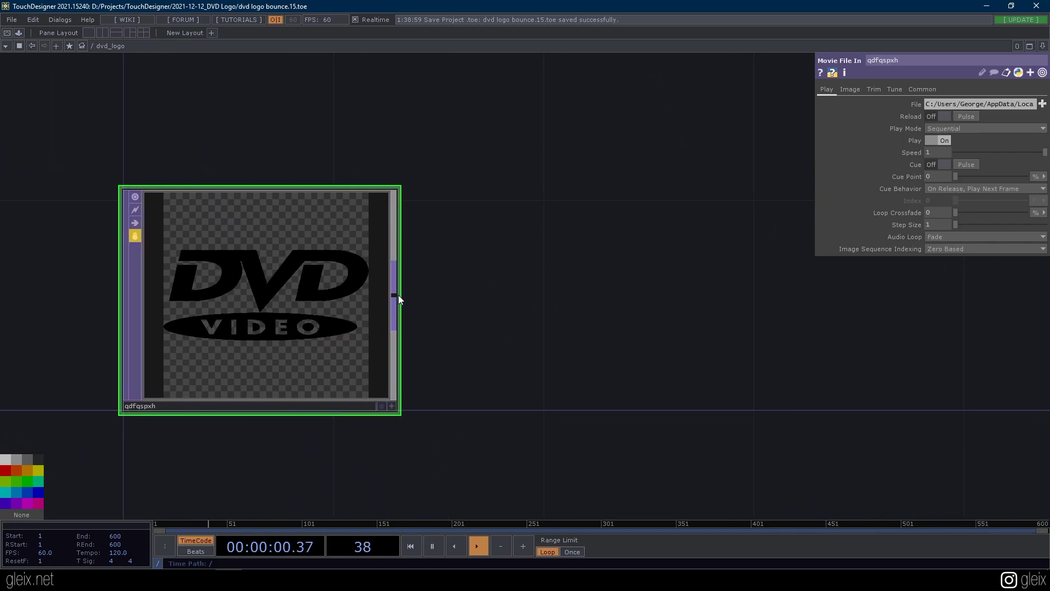
- Connect a Transform TOP to the output of the pasted DVD logo image
{"action": "scroll", "coordinate": [520, 278], "scroll_direction": "down", "scroll_amount": 3}
{"action": "left_click_drag", "start_coordinate": [642, 236], "coordinate": [557, 324]}
{"action": "scroll", "coordinate": [561, 267], "scroll_direction": "down", "scroll_amount": 1}
{"action": "left_click_drag", "start_coordinate": [561, 267], "coordinate": [508, 300]}
{"action": "scroll", "coordinate": [508, 301], "scroll_direction": "down", "scroll_amount": 1}
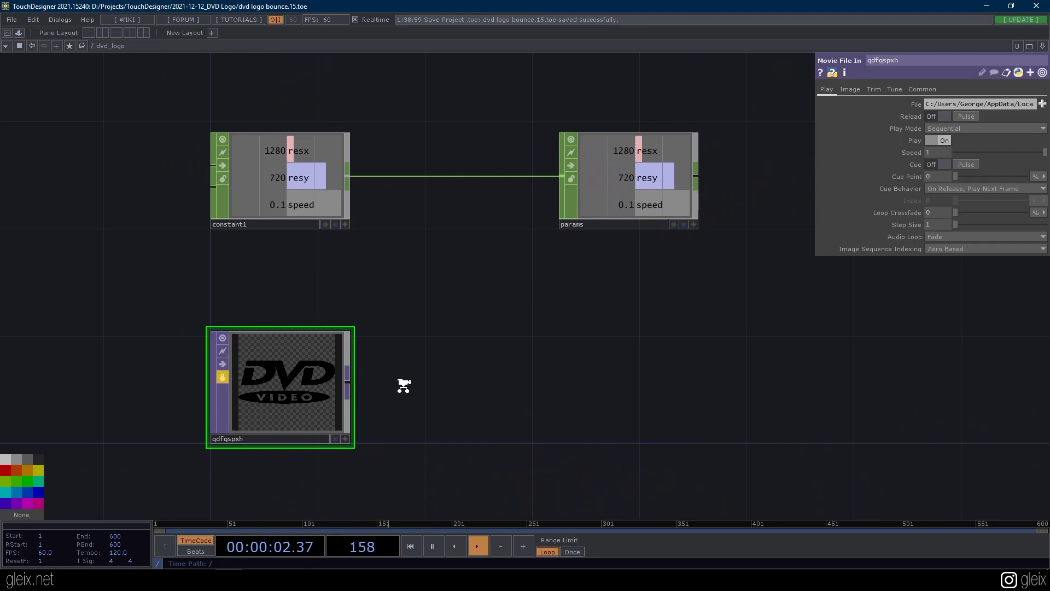
{"action": "scroll", "coordinate": [277, 375], "scroll_direction": "up", "scroll_amount": 4}
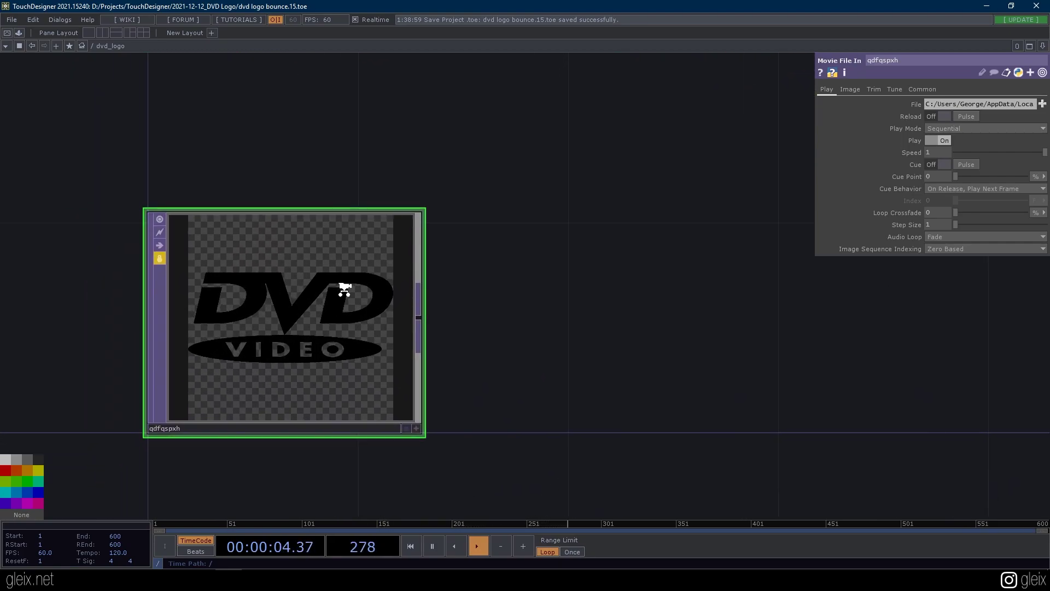
{"action": "scroll", "coordinate": [344, 291], "scroll_direction": "up", "scroll_amount": 2}
{"action": "left_click_drag", "start_coordinate": [487, 367], "coordinate": [464, 342]}
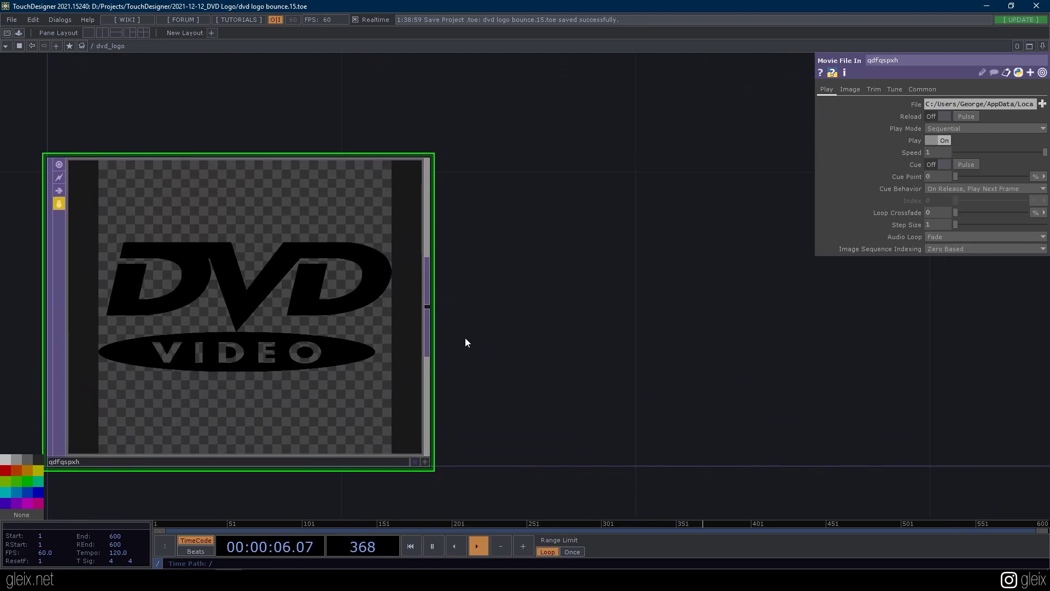
{"action": "right_click", "coordinate": [430, 308]}
{"action": "type", "text": "tr"}
{"action": "left_click", "coordinate": [545, 331]}
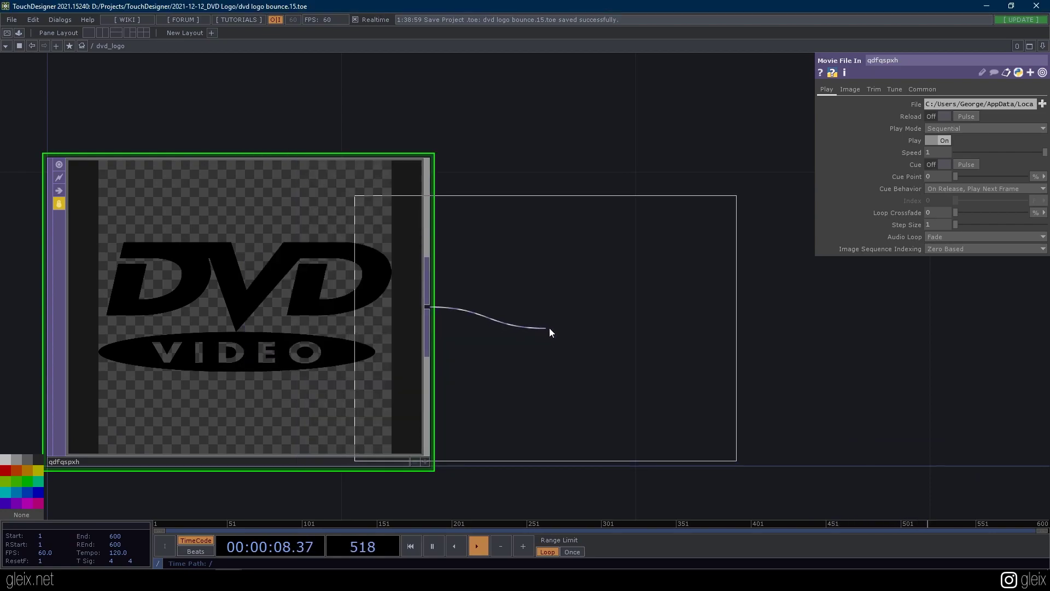
{"action": "left_click", "coordinate": [692, 321]}
{"action": "left_click_drag", "start_coordinate": [884, 361], "coordinate": [602, 282]}
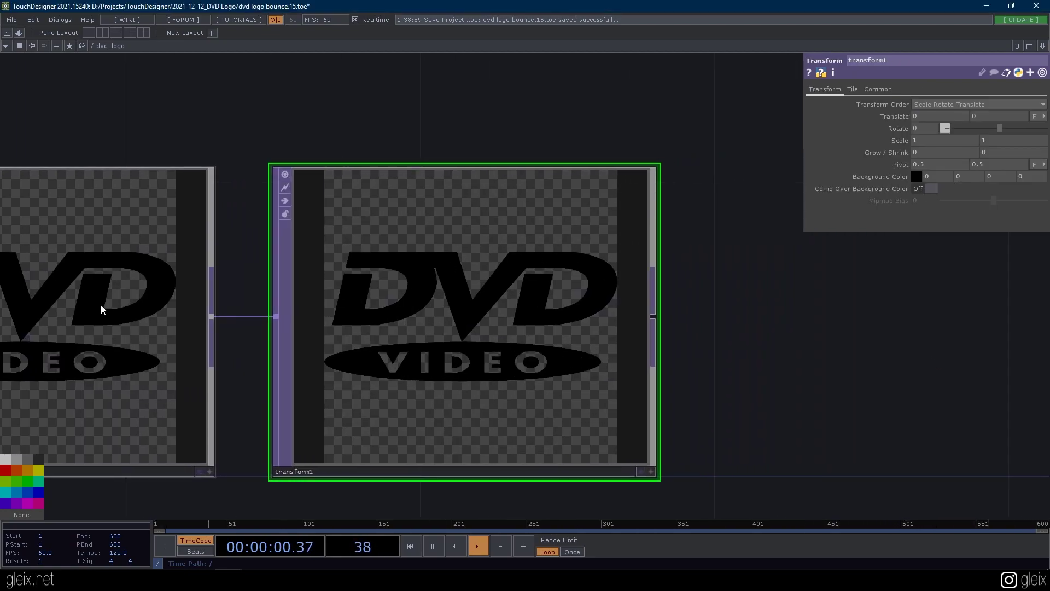
- Set transform1's background color to opaque white with alpha 1 and enable Comp Over Background Color
{"action": "left_click", "coordinate": [915, 177]}
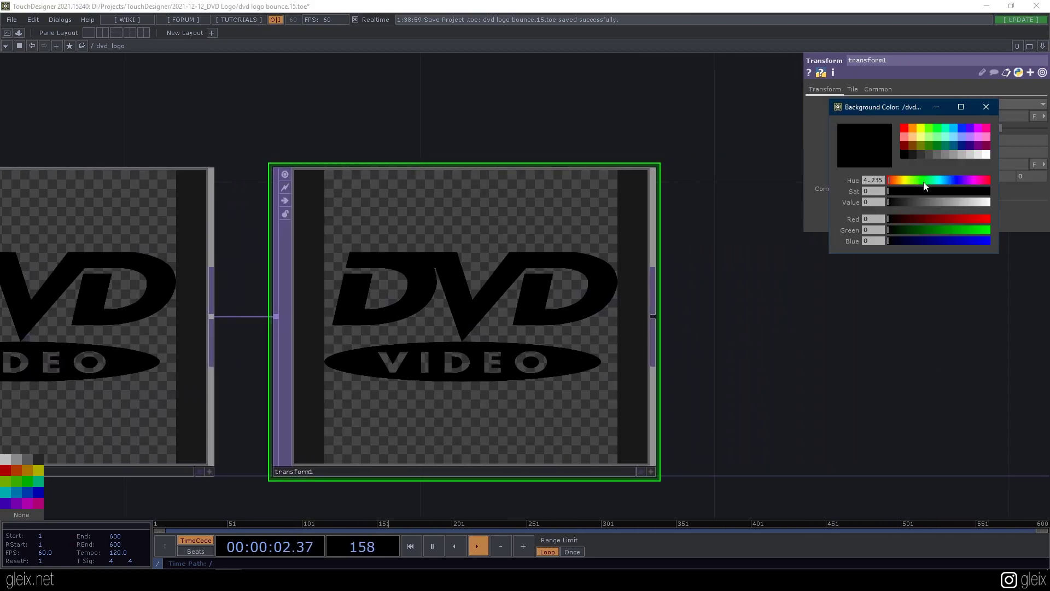
{"action": "left_click", "coordinate": [988, 154]}
{"action": "left_click", "coordinate": [986, 107]}
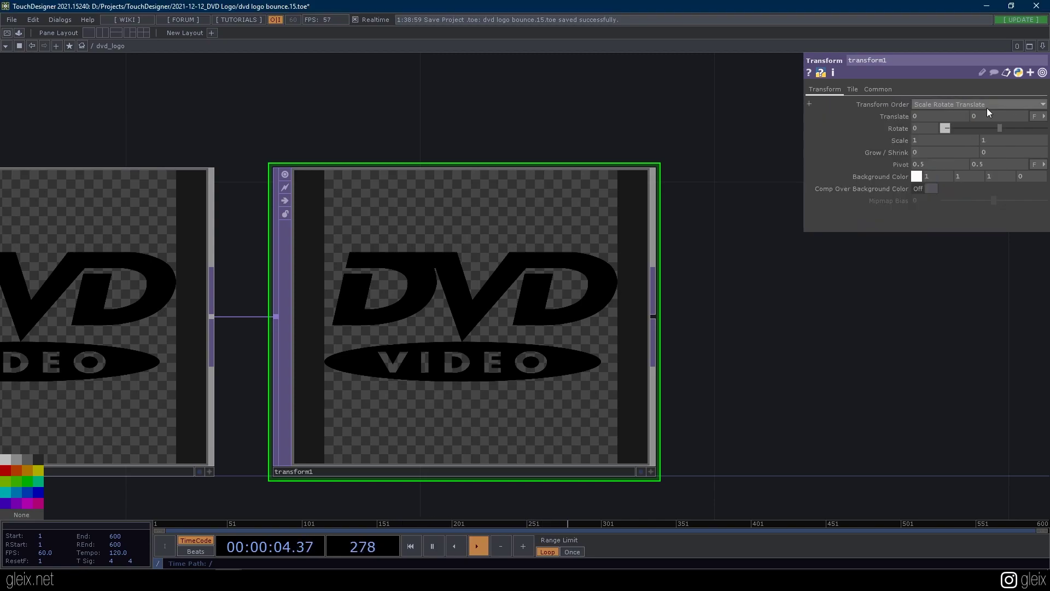
{"action": "type", "text": "1"}
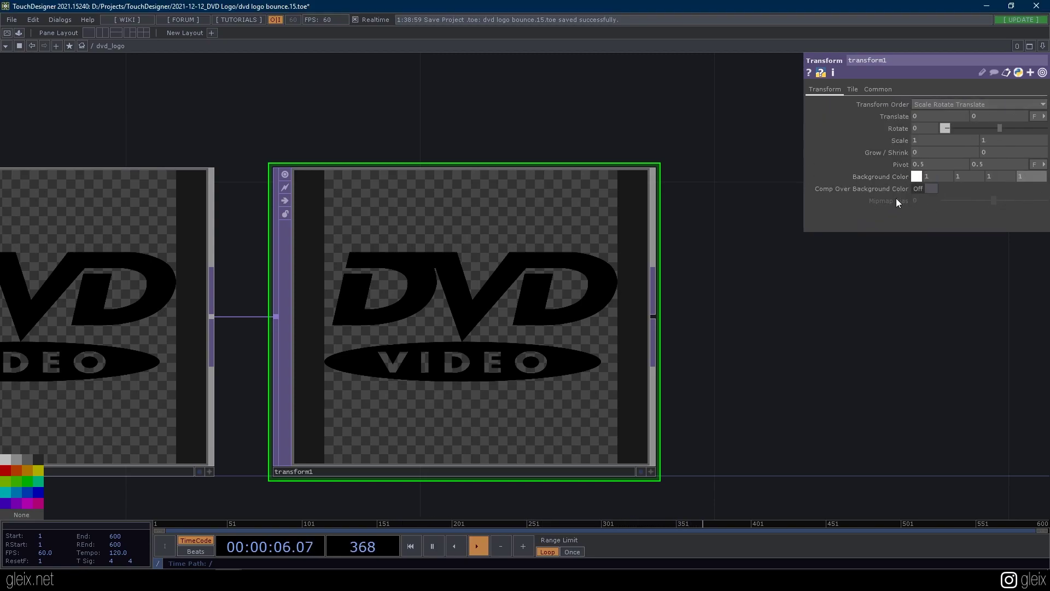
{"action": "left_click", "coordinate": [932, 189]}
- Connect a Threshold TOP to transform1, with the comparator set to Greater and the threshold to .001
{"action": "left_click_drag", "start_coordinate": [787, 333], "coordinate": [612, 334]}
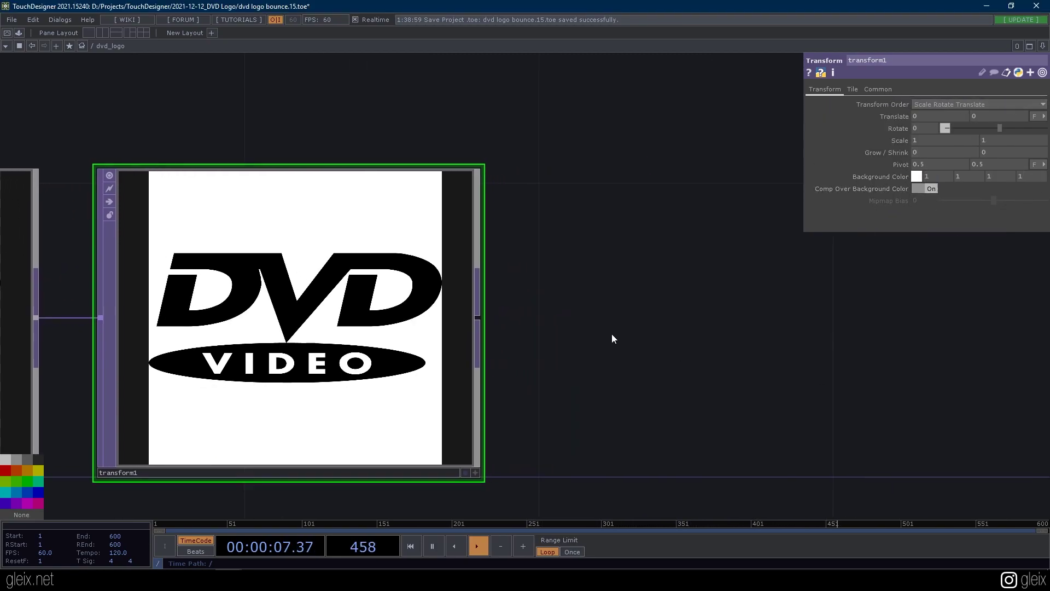
{"action": "right_click", "coordinate": [468, 315]}
{"action": "left_click", "coordinate": [539, 301]}
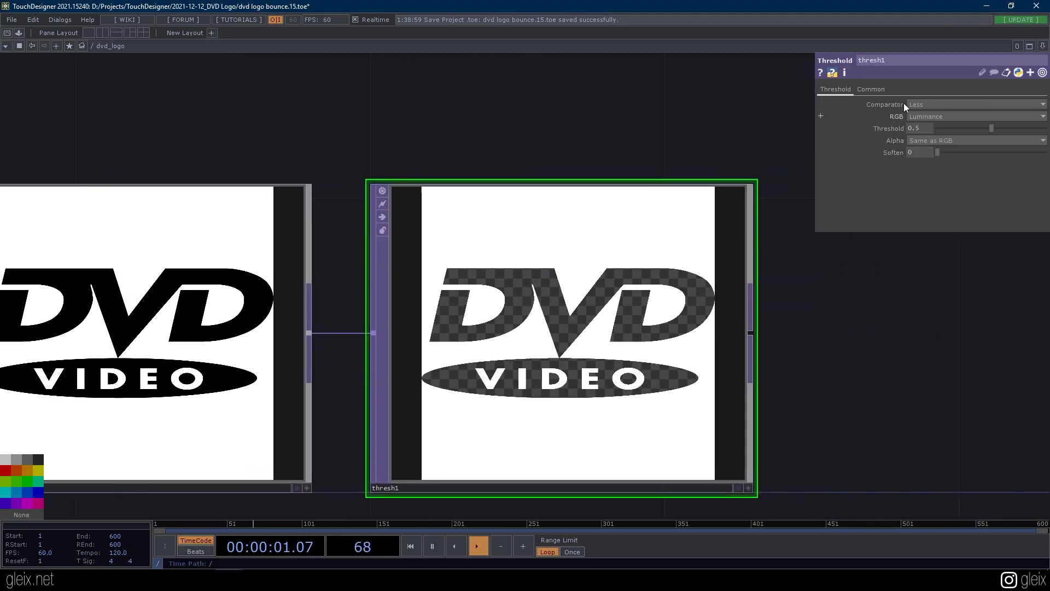
{"action": "left_click", "coordinate": [912, 104]}
{"action": "left_click", "coordinate": [928, 126]}
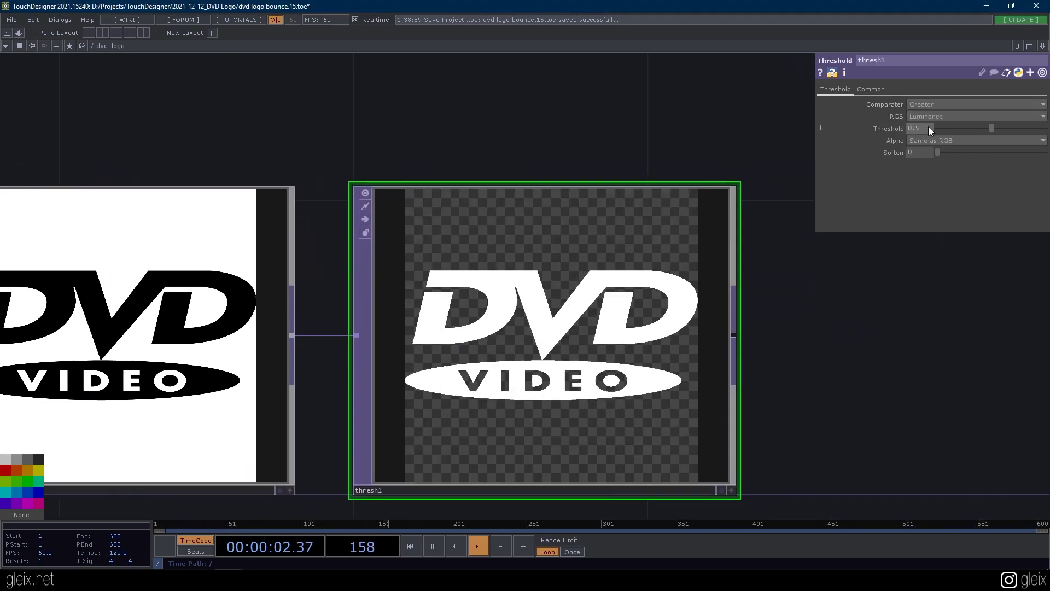
{"action": "scroll", "coordinate": [782, 352], "scroll_direction": "down", "scroll_amount": 6}
{"action": "scroll", "coordinate": [364, 343], "scroll_direction": "up", "scroll_amount": 7}
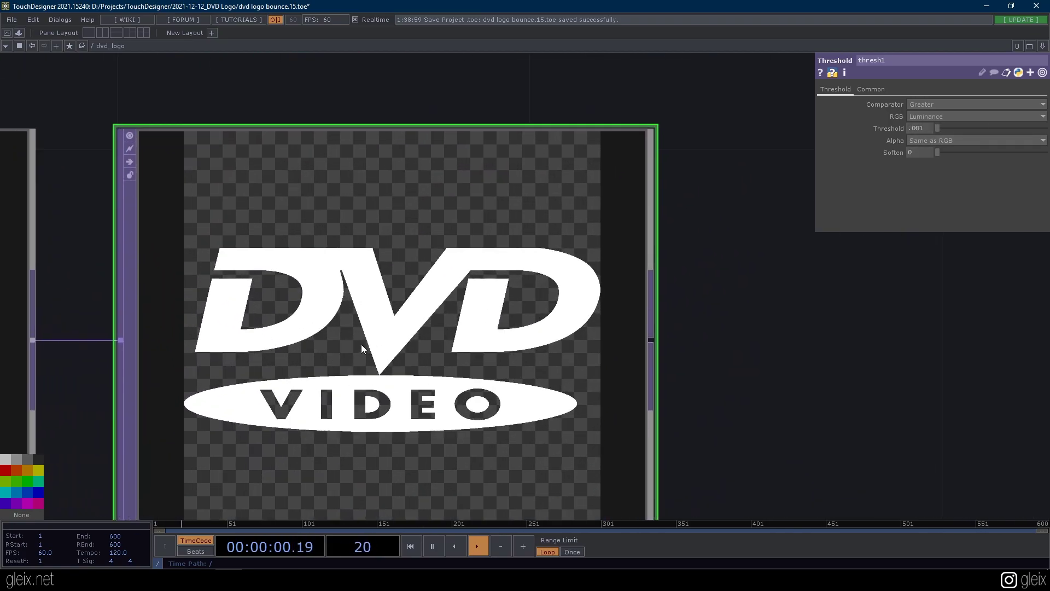
- Connect a Crop TOP to the output of thresh1
{"action": "left_click_drag", "start_coordinate": [744, 353], "coordinate": [690, 264]}
{"action": "scroll", "coordinate": [611, 281], "scroll_direction": "down", "scroll_amount": 3}
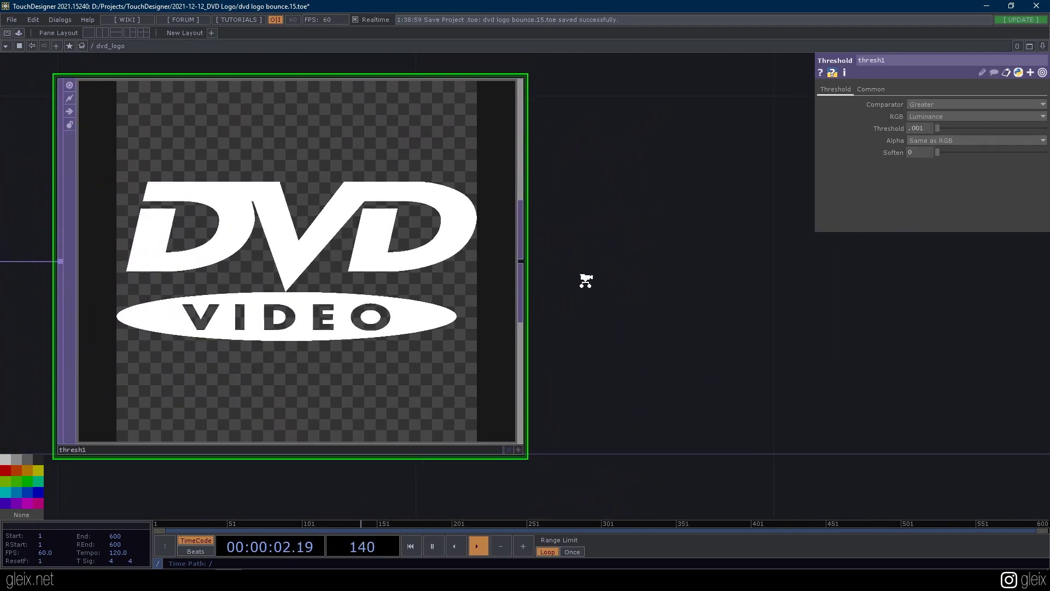
{"action": "left_click_drag", "start_coordinate": [510, 310], "coordinate": [489, 309]}
{"action": "right_click", "coordinate": [451, 301]}
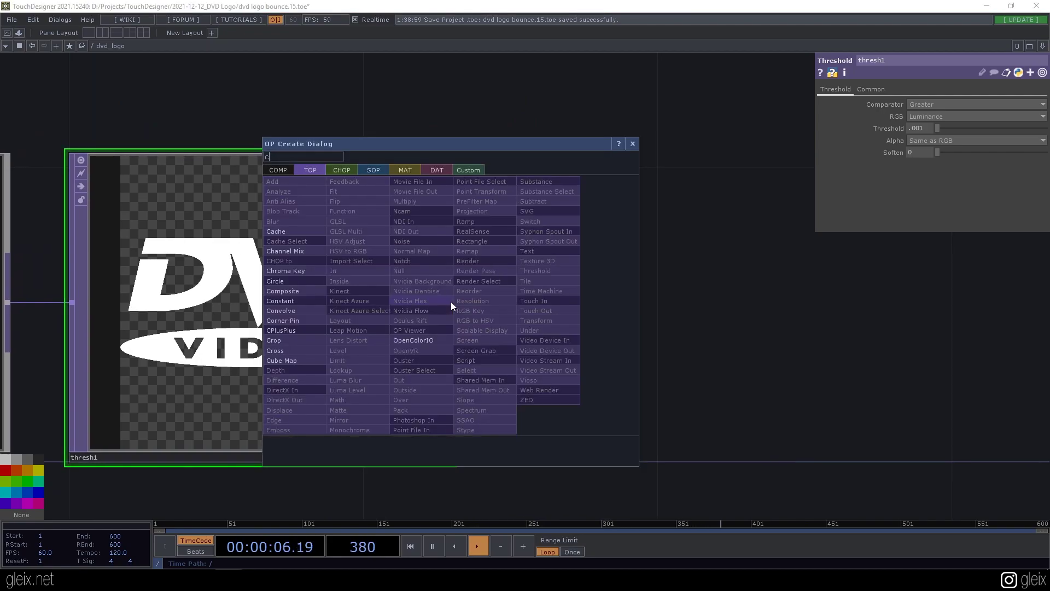
{"action": "left_click", "coordinate": [307, 355]}
{"action": "left_click", "coordinate": [691, 310]}
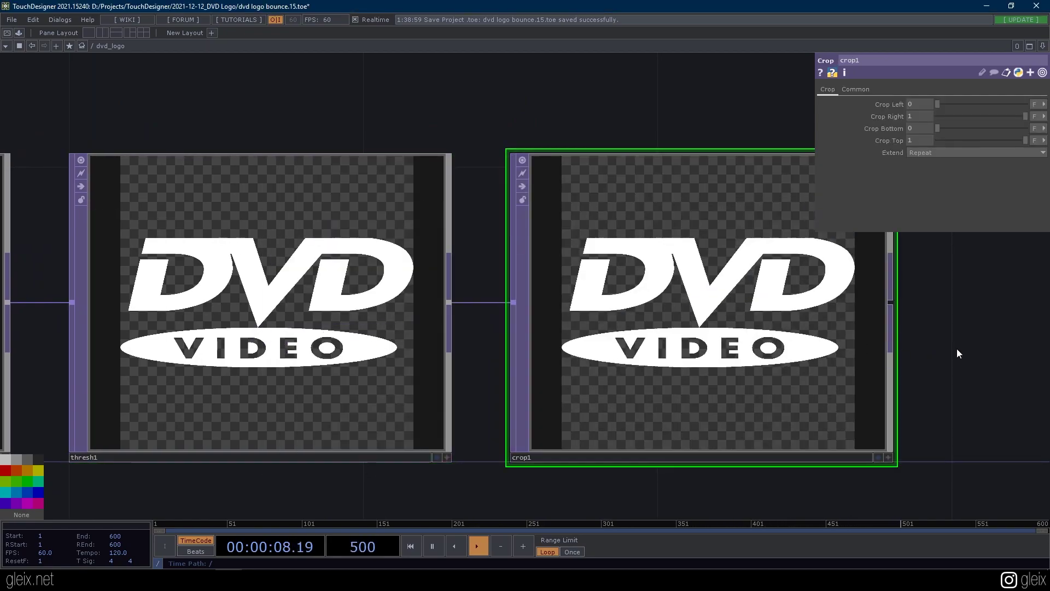
- Trim the empty margins above and below the logo by setting Crop Top to 0.721 and Crop Bottom to 0.279
{"action": "scroll", "coordinate": [730, 398], "scroll_direction": "up", "scroll_amount": 6}
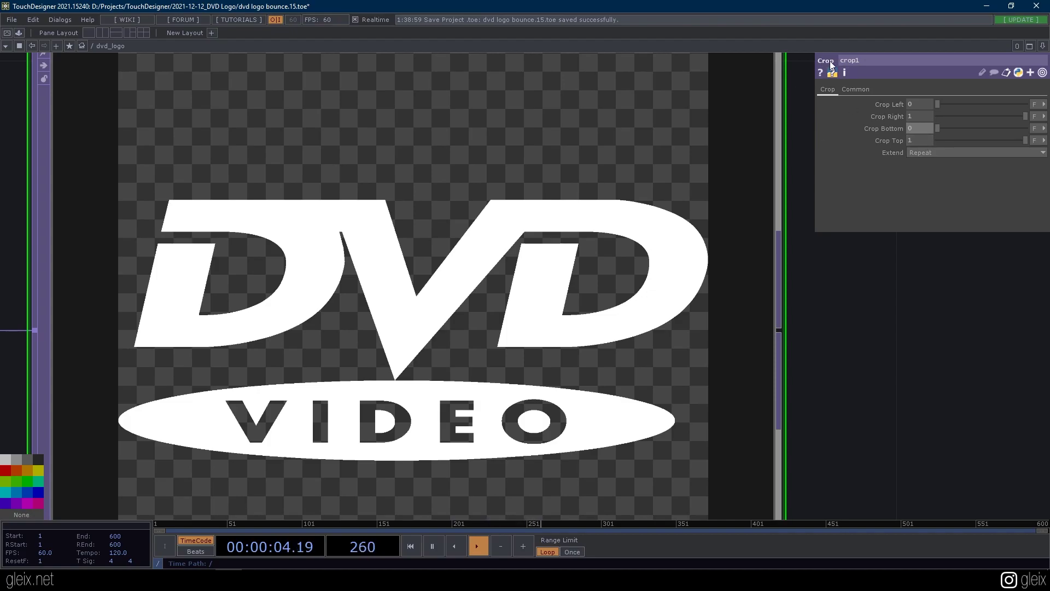
{"action": "middle_click_drag", "start_coordinate": [925, 148], "coordinate": [836, 166]}
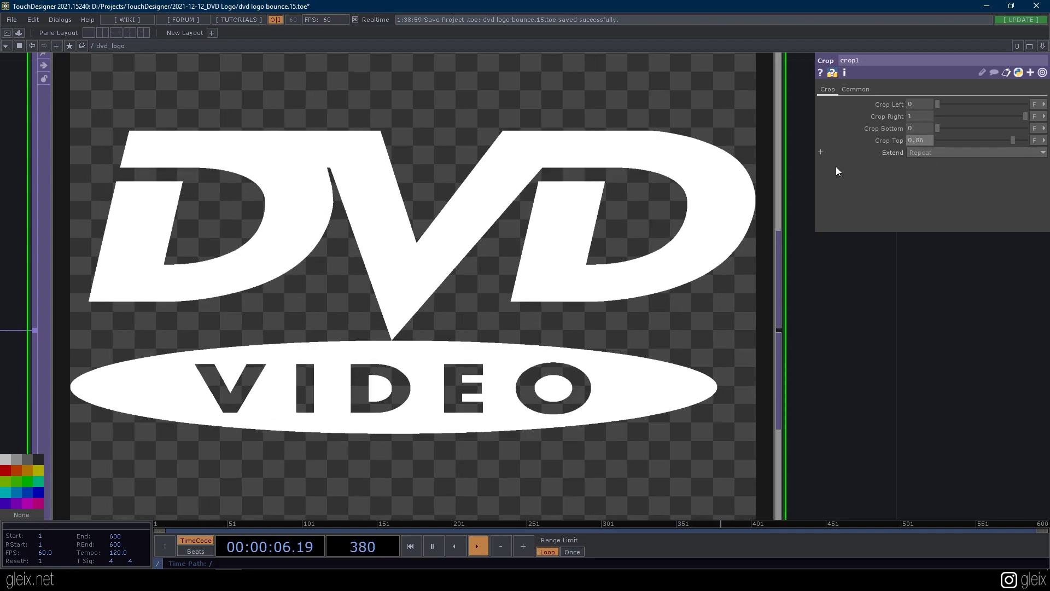
{"action": "scroll", "coordinate": [897, 345], "scroll_direction": "down", "scroll_amount": 3}
{"action": "scroll", "coordinate": [895, 263], "scroll_direction": "up", "scroll_amount": 2}
{"action": "mouse_move", "coordinate": [916, 148]}
{"action": "middle_mouse_down"}
{"action": "mouse_move", "coordinate": [921, 119]}
{"action": "mouse_move", "coordinate": [924, 137]}
{"action": "middle_mouse_up"}
{"action": "left_click_drag", "start_coordinate": [911, 323], "coordinate": [910, 273]}
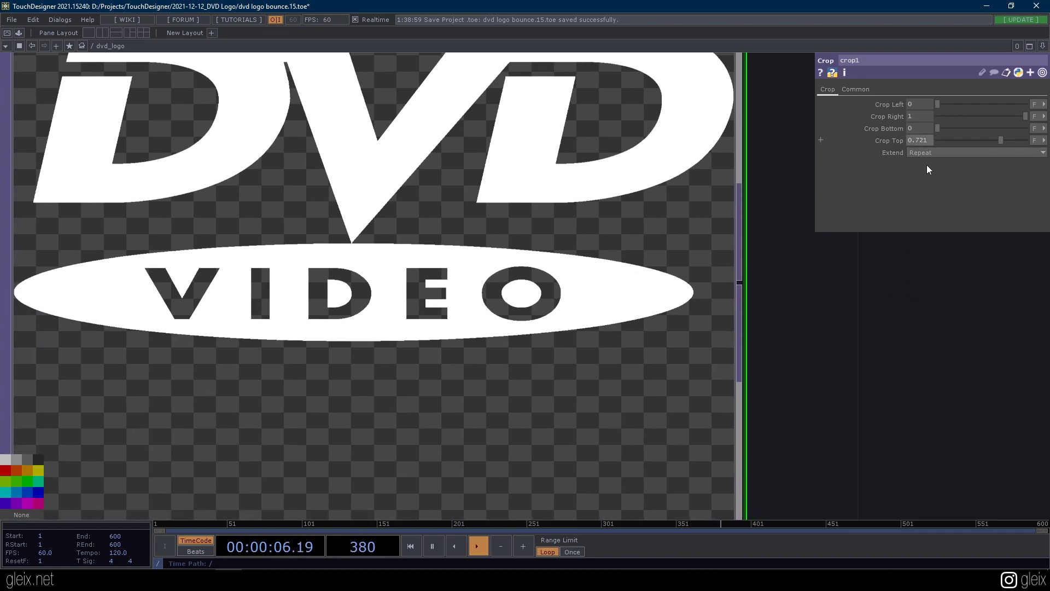
{"action": "middle_click_drag", "start_coordinate": [925, 146], "coordinate": [923, 112]}
{"action": "scroll", "coordinate": [977, 363], "scroll_direction": "down", "scroll_amount": 5}
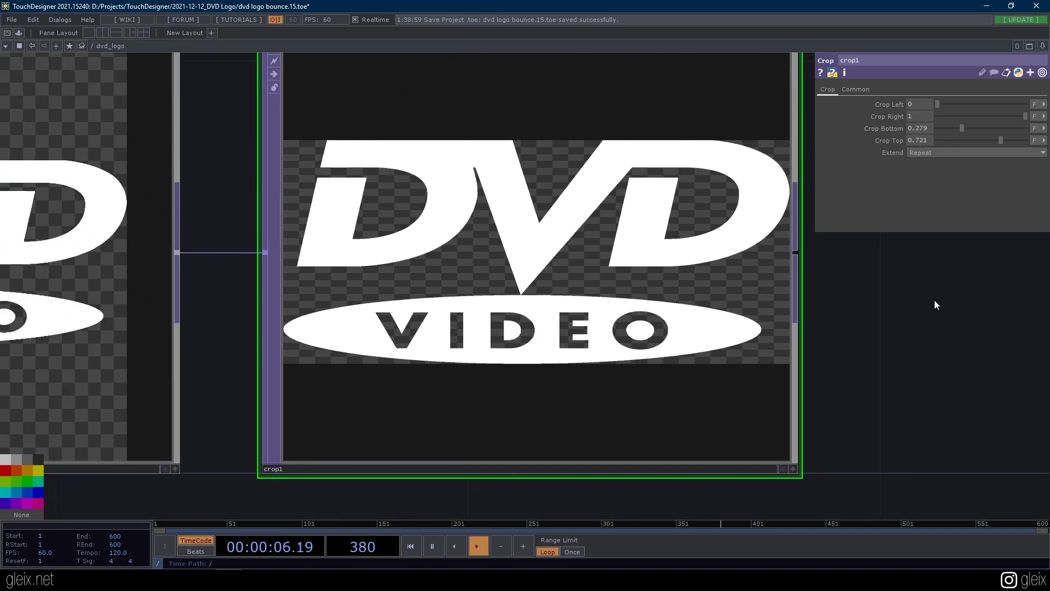
- Check the cropped logo's size and aspect ratio in the operator info of crop1
{"action": "scroll", "coordinate": [787, 323], "scroll_direction": "down", "scroll_amount": 4}
{"action": "left_click_drag", "start_coordinate": [750, 296], "coordinate": [447, 305]}
{"action": "scroll", "coordinate": [470, 307], "scroll_direction": "down", "scroll_amount": 5}
{"action": "scroll", "coordinate": [355, 273], "scroll_direction": "up", "scroll_amount": 2}
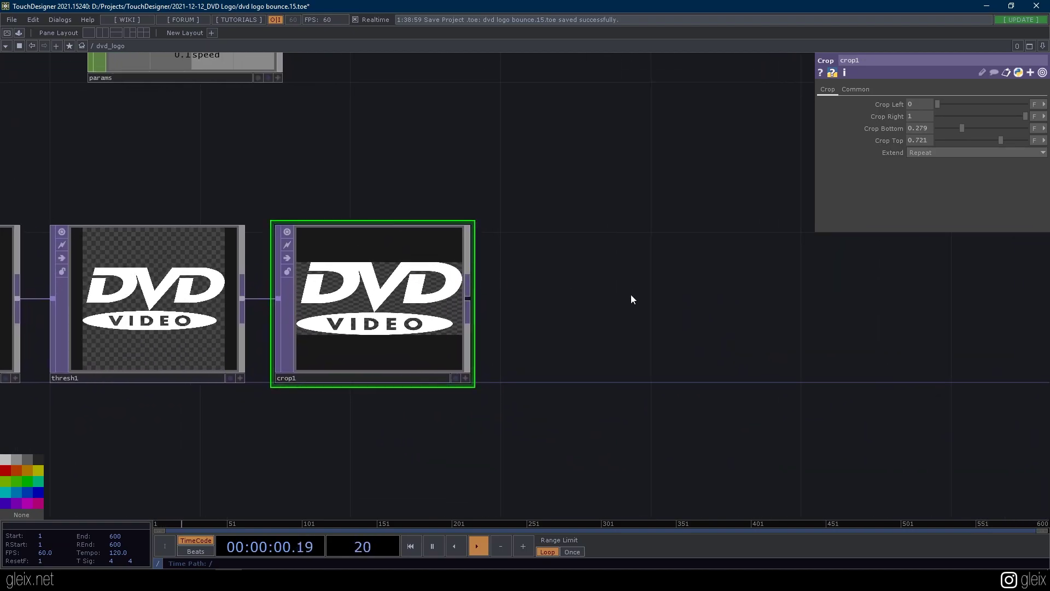
{"action": "left_click_drag", "start_coordinate": [632, 300], "coordinate": [492, 290]}
{"action": "scroll", "coordinate": [404, 279], "scroll_direction": "down", "scroll_amount": 1}
{"action": "scroll", "coordinate": [309, 271], "scroll_direction": "down", "scroll_amount": 1}
{"action": "middle_click", "coordinate": [287, 298]}
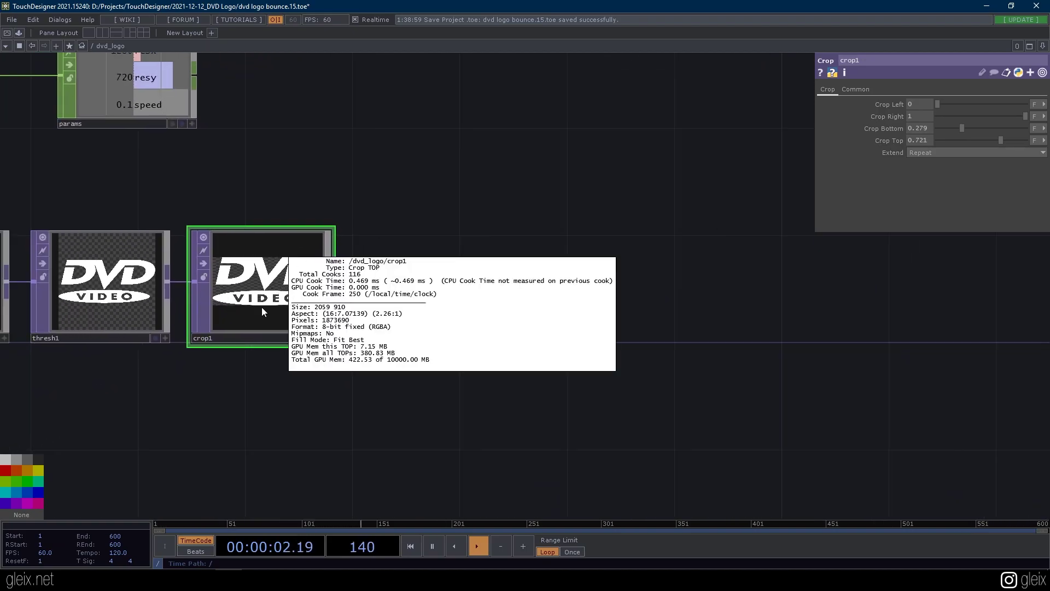
{"action": "scroll", "coordinate": [457, 365], "scroll_direction": "down", "scroll_amount": 2}
- Add a Constant TOP with its alpha set to 0 and align it below crop1
{"action": "left_click_drag", "start_coordinate": [457, 365], "coordinate": [582, 341]}
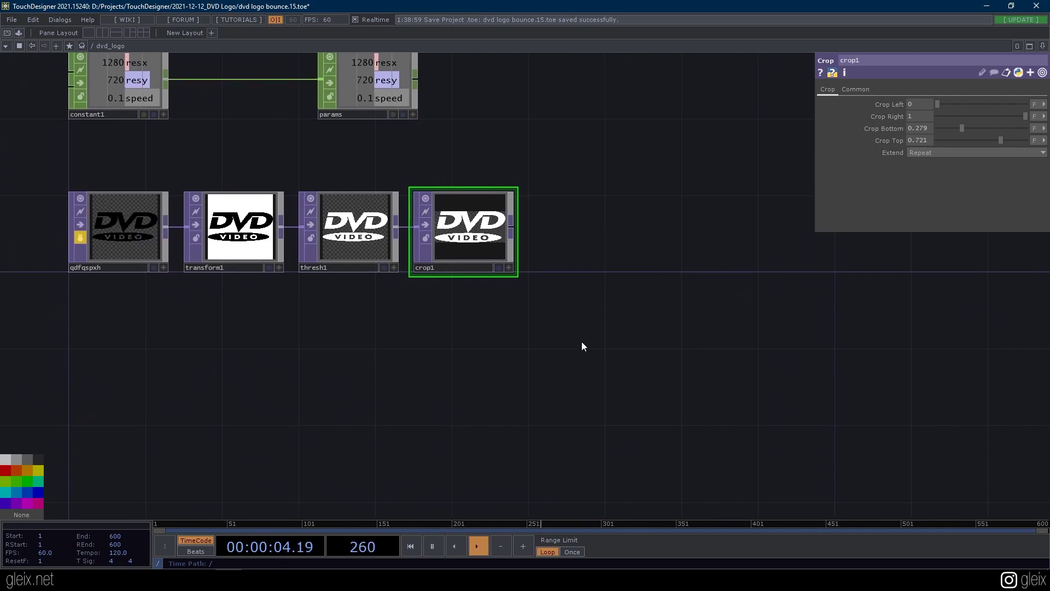
{"action": "key", "text": "Tab"}
{"action": "type", "text": "cons"}
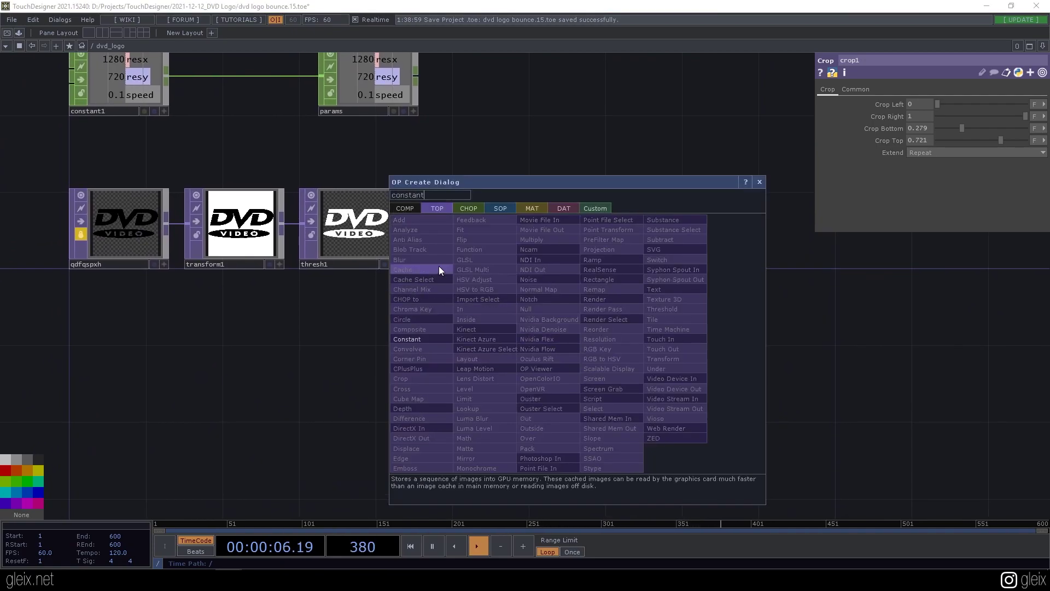
{"action": "left_click", "coordinate": [443, 341]}
{"action": "left_click", "coordinate": [482, 354]}
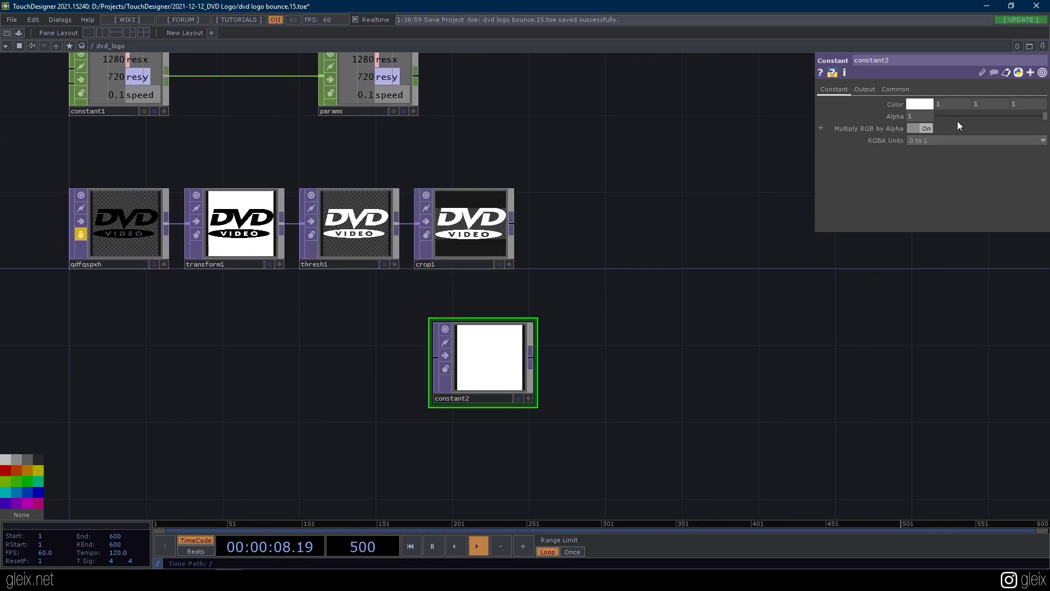
{"action": "left_click_drag", "start_coordinate": [1045, 116], "coordinate": [380, 156]}
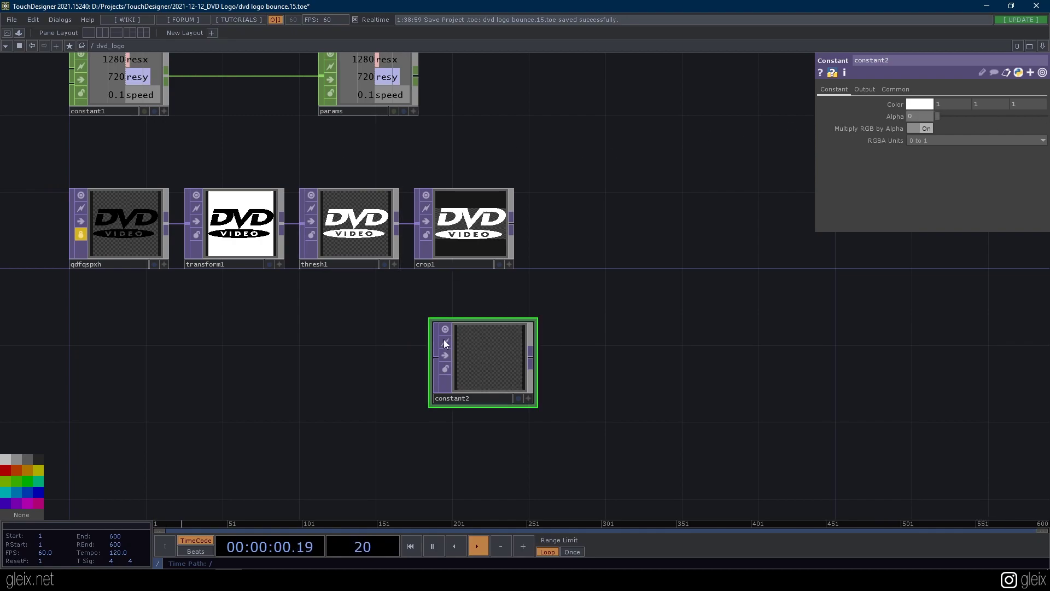
{"action": "left_click_drag", "start_coordinate": [496, 348], "coordinate": [476, 367]}
- Make the params viewer active and link its resx and resy channels to constant2's resolution width and height
{"action": "left_click_drag", "start_coordinate": [611, 291], "coordinate": [561, 330]}
{"action": "left_click", "coordinate": [316, 115]}
{"action": "left_click", "coordinate": [363, 148]}
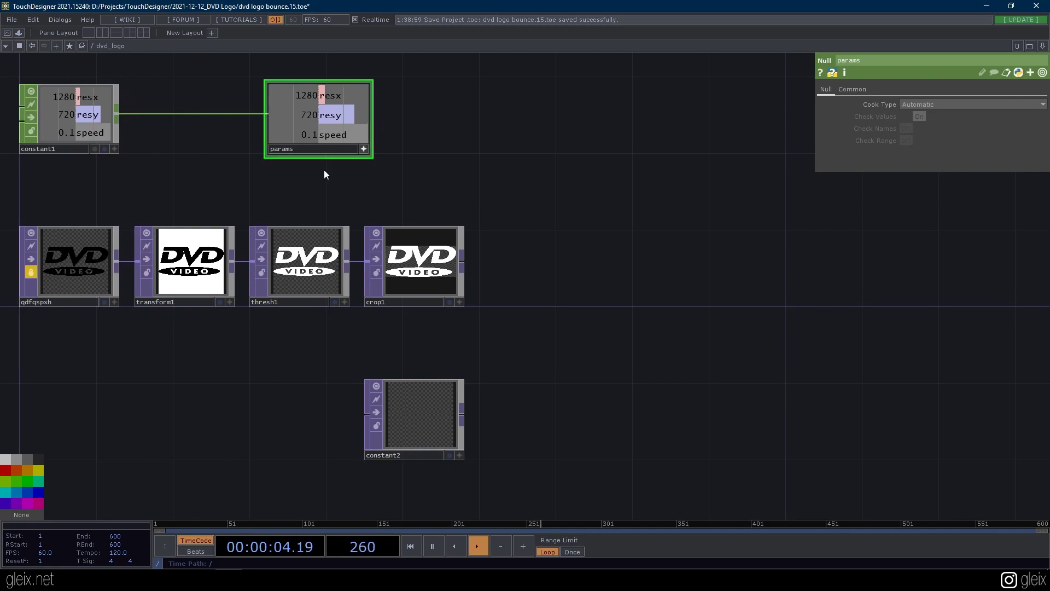
{"action": "left_click", "coordinate": [445, 400]}
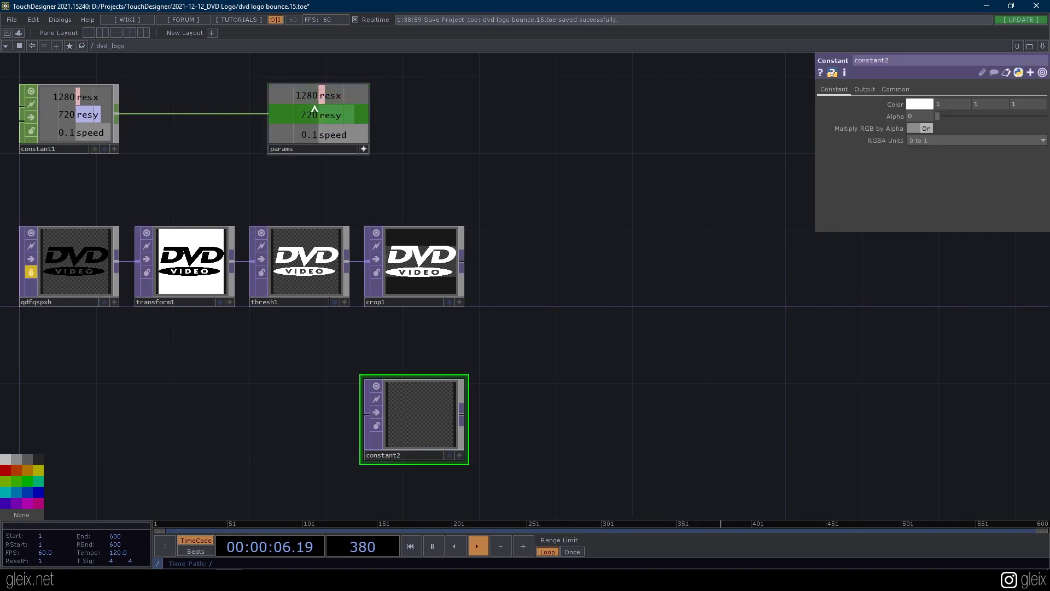
{"action": "left_click_drag", "start_coordinate": [324, 95], "coordinate": [678, 85]}
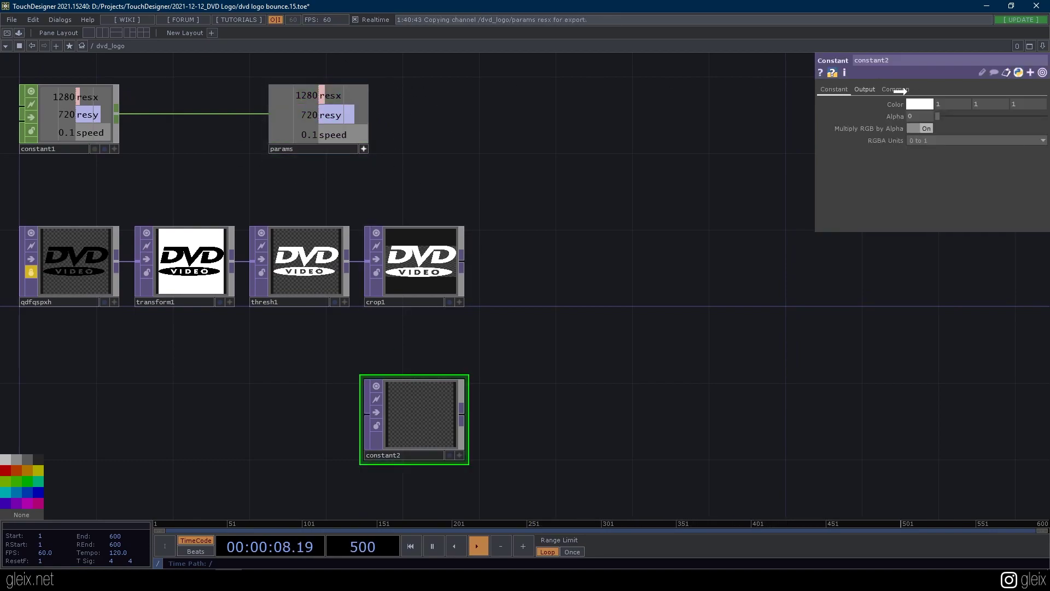
{"action": "left_click_drag", "start_coordinate": [896, 91], "coordinate": [950, 111]}
{"action": "left_click_drag", "start_coordinate": [328, 115], "coordinate": [1005, 112]}
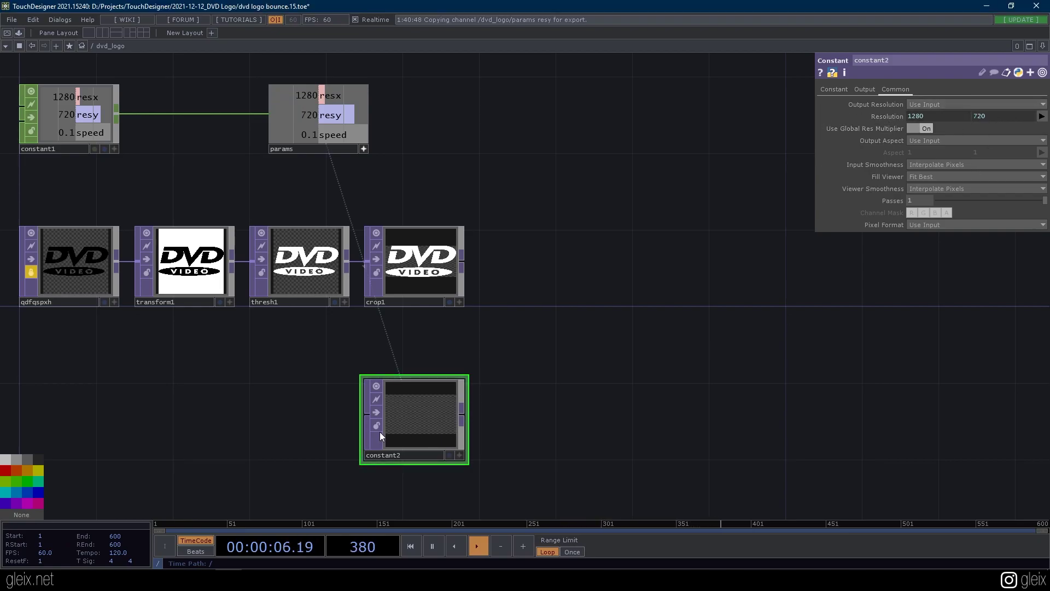
- Connect a Composite TOP to the output of crop1 and set its operation to Over
{"action": "scroll", "coordinate": [437, 396], "scroll_direction": "up", "scroll_amount": 3}
{"action": "left_click_drag", "start_coordinate": [548, 313], "coordinate": [304, 292]}
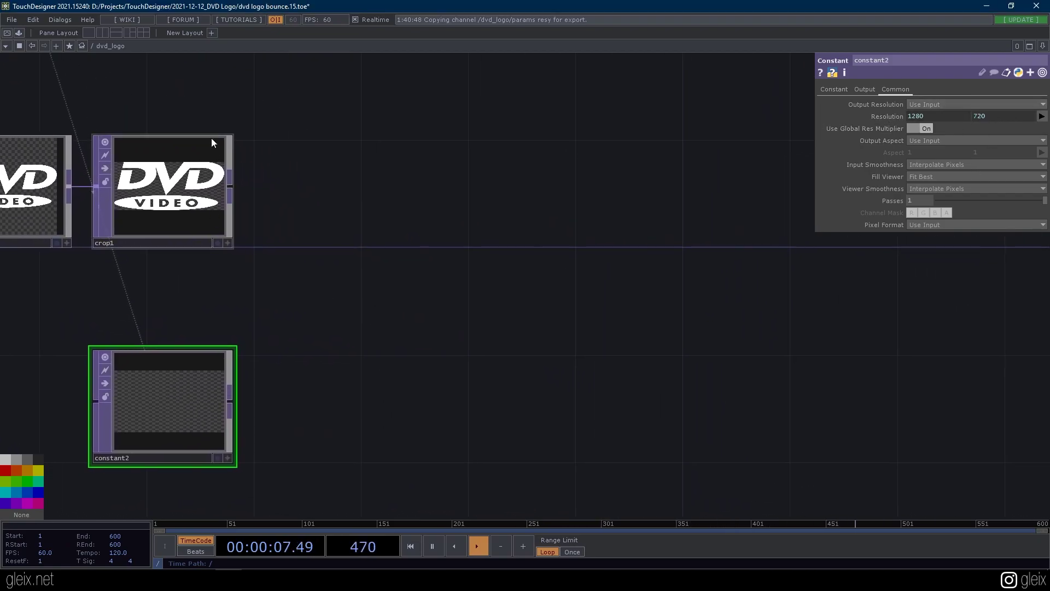
{"action": "left_click", "coordinate": [231, 192]}
{"action": "left_click", "coordinate": [100, 170]}
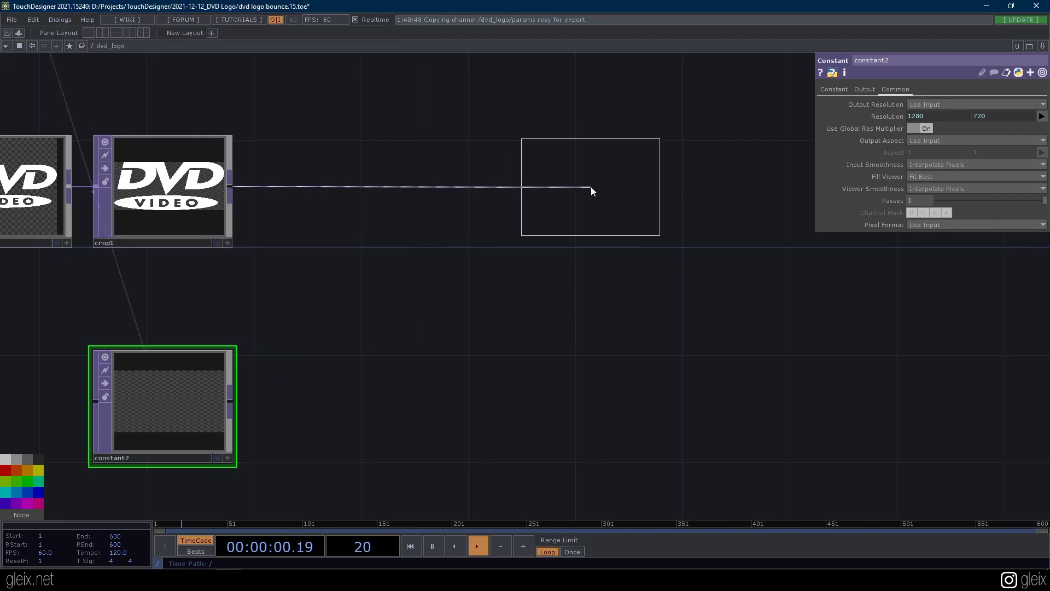
{"action": "left_click", "coordinate": [543, 186]}
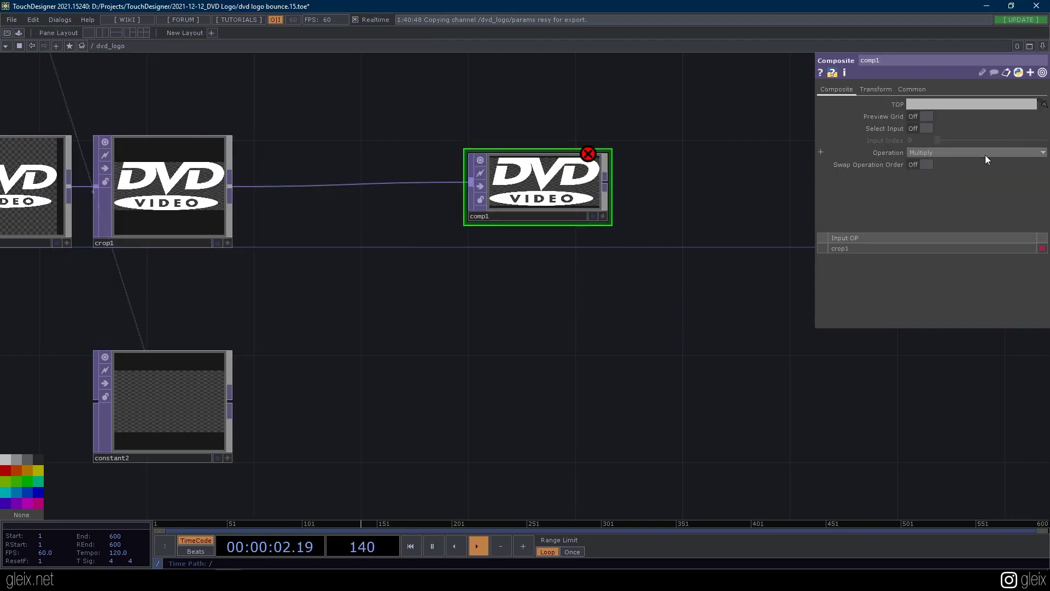
{"action": "left_click", "coordinate": [947, 154]}
{"action": "left_click", "coordinate": [995, 233]}
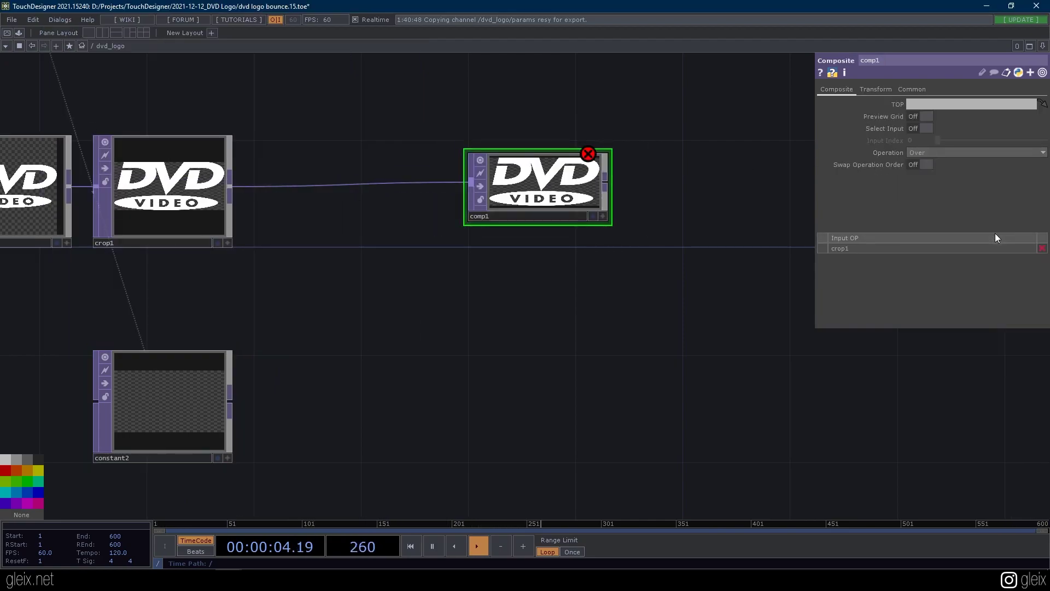
- Connect constant2 to comp1 as its second input, after crop1
{"action": "left_click", "coordinate": [234, 399]}
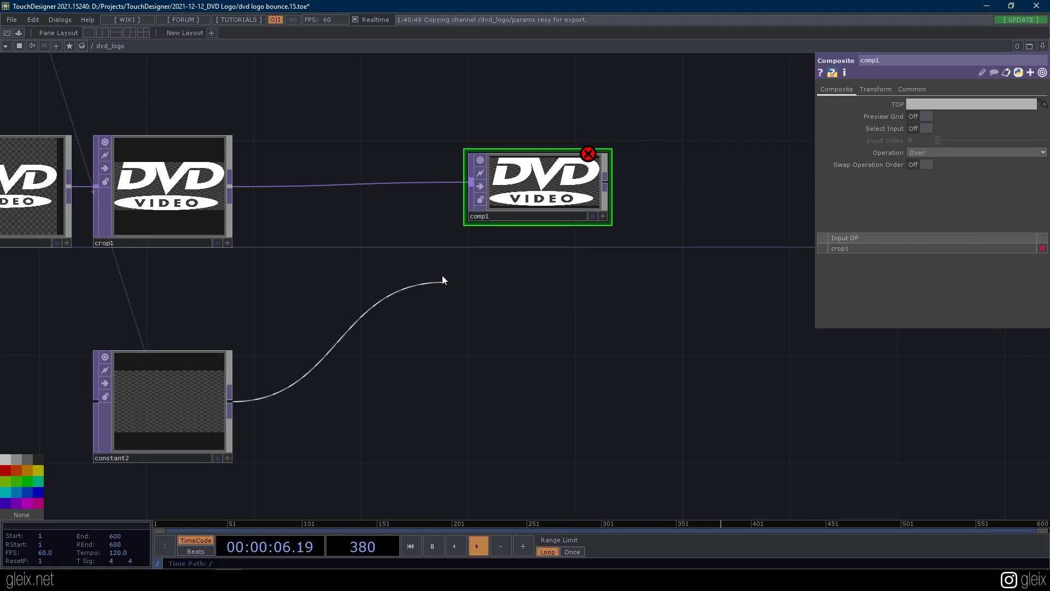
{"action": "left_click", "coordinate": [471, 201]}
{"action": "left_click_drag", "start_coordinate": [640, 228], "coordinate": [598, 283]}
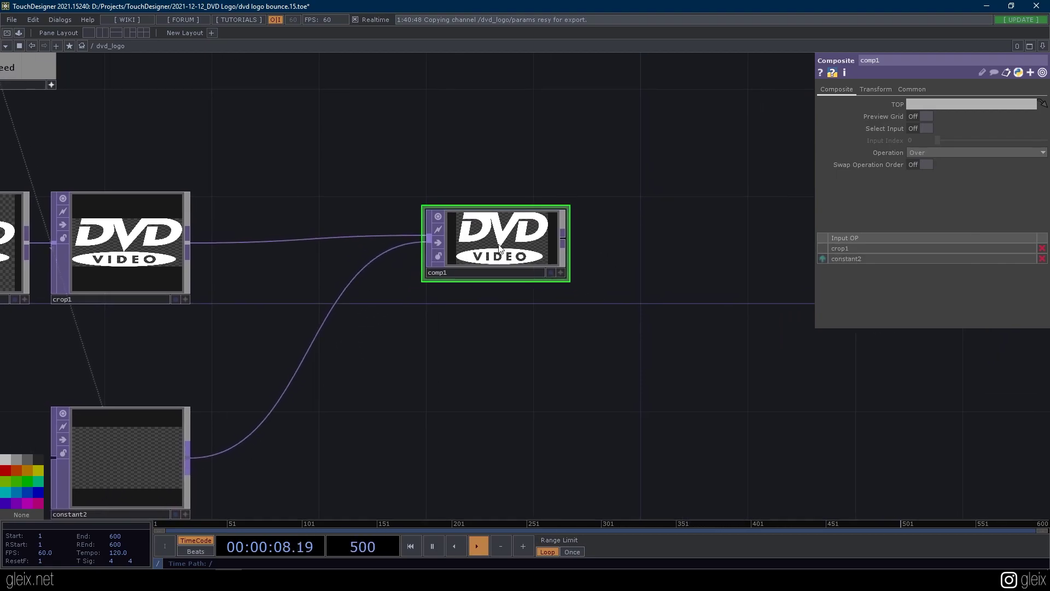
- Set the pre-fit overlay of comp1 to Native Resolution
{"action": "left_click", "coordinate": [877, 90]}
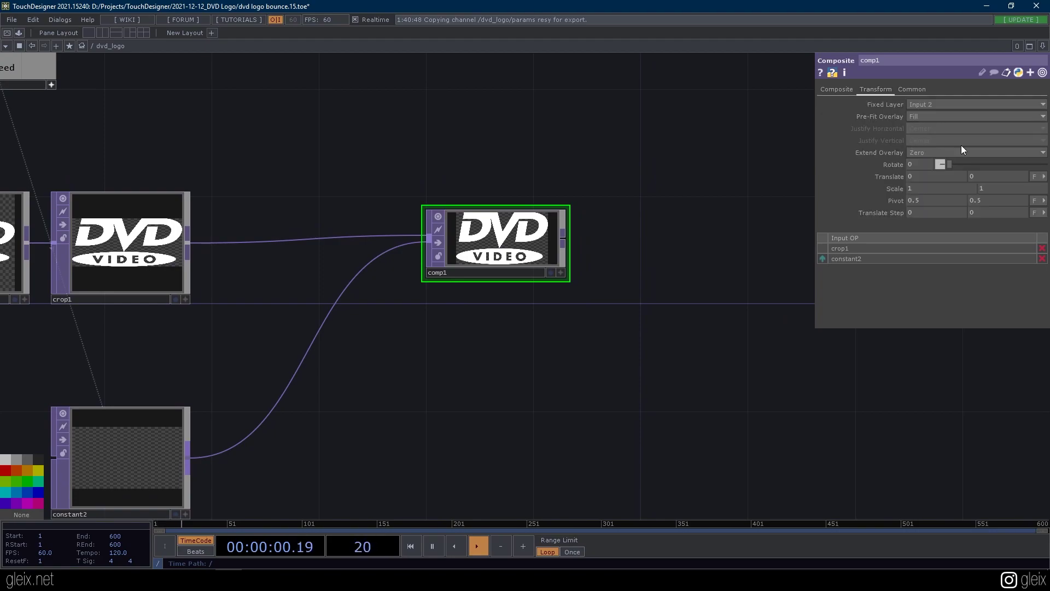
{"action": "left_click", "coordinate": [928, 117]}
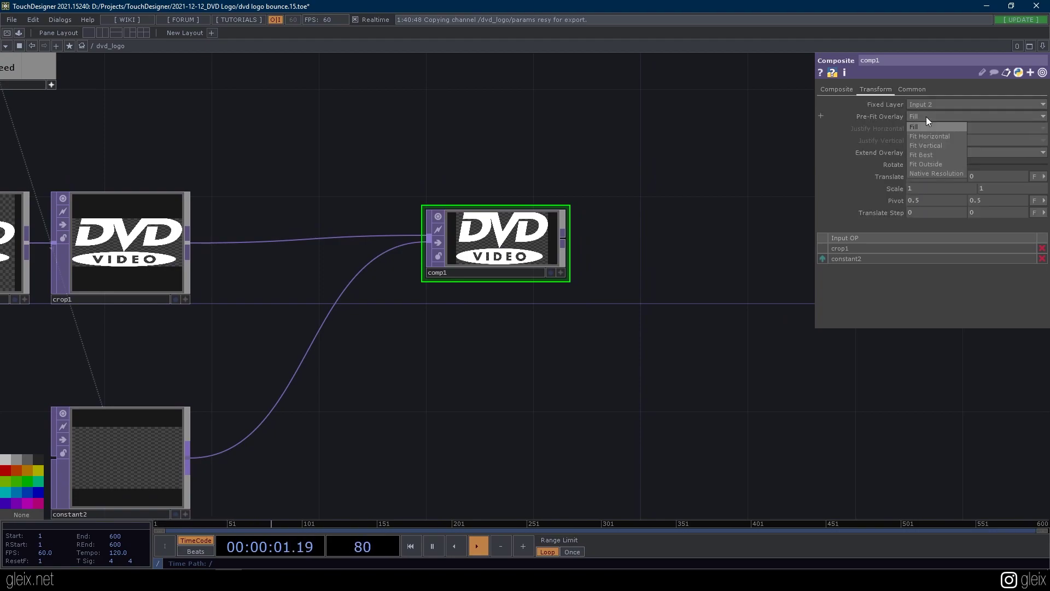
{"action": "left_click", "coordinate": [931, 172]}
{"action": "scroll", "coordinate": [361, 238], "scroll_direction": "up", "scroll_amount": 2}
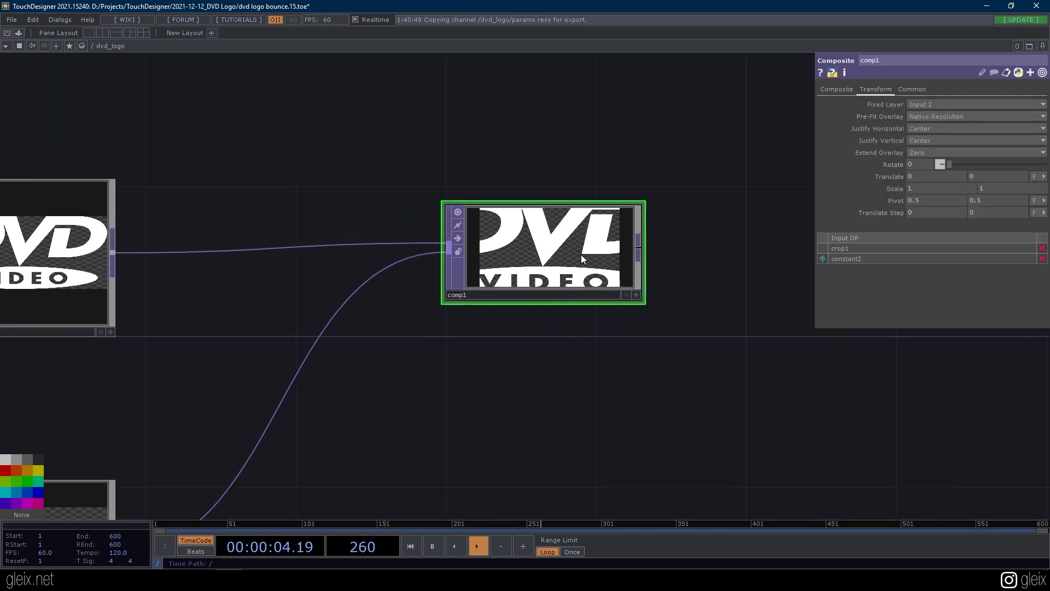
{"action": "scroll", "coordinate": [581, 254], "scroll_direction": "up", "scroll_amount": 5}
{"action": "scroll", "coordinate": [766, 371], "scroll_direction": "down", "scroll_amount": 5}
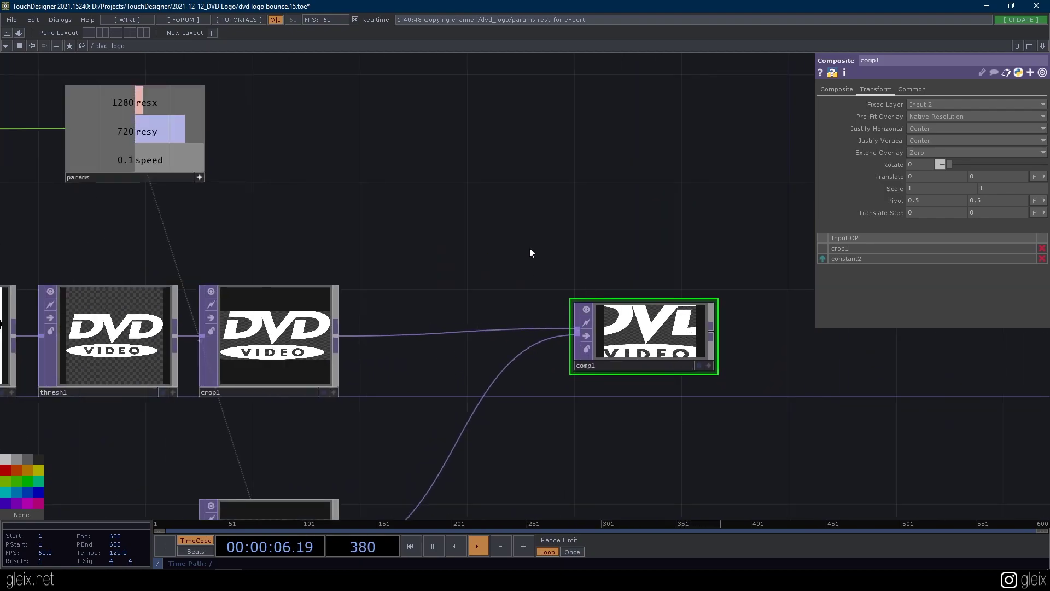
- Scale the logo overlay in comp1 to 0.15 on both axes
{"action": "left_click", "coordinate": [274, 320]}
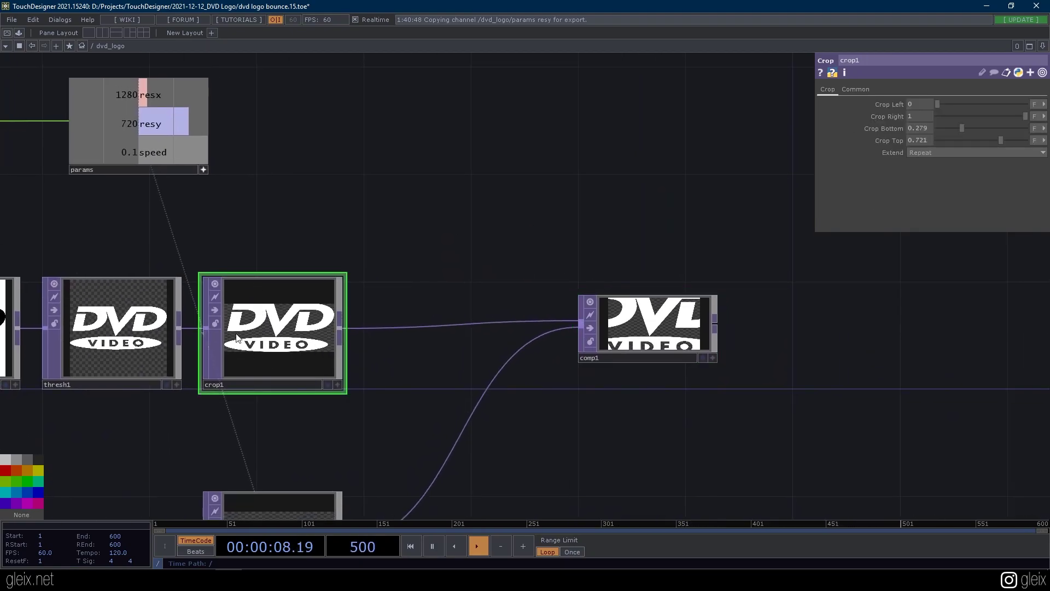
{"action": "left_click_drag", "start_coordinate": [457, 270], "coordinate": [442, 246]}
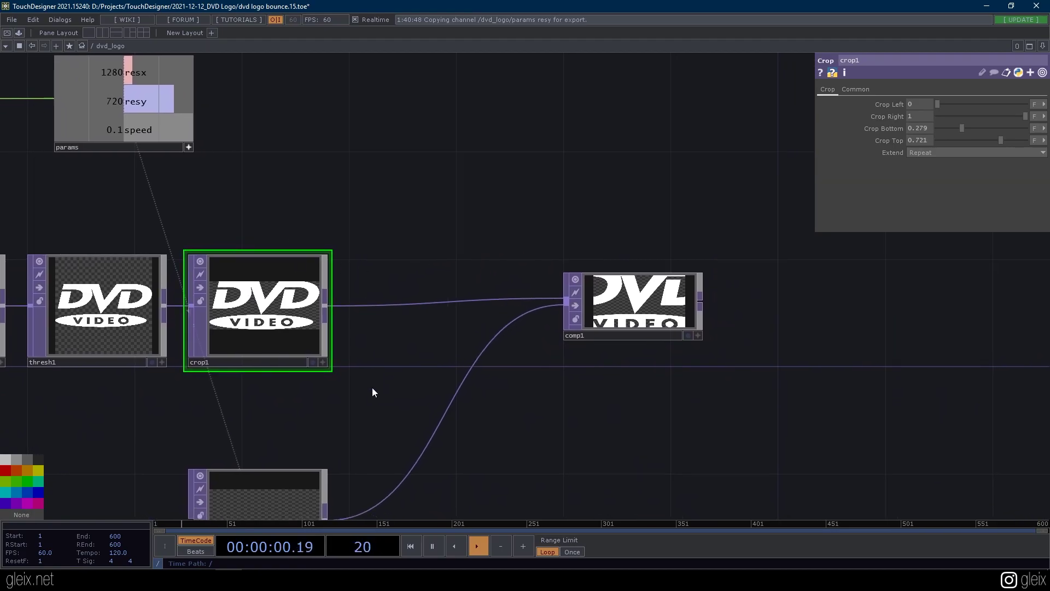
{"action": "left_click_drag", "start_coordinate": [370, 388], "coordinate": [362, 310]}
{"action": "left_click_drag", "start_coordinate": [314, 379], "coordinate": [298, 433]}
{"action": "middle_click_drag", "start_coordinate": [298, 433], "coordinate": [306, 405]}
{"action": "scroll", "coordinate": [306, 405], "scroll_direction": "down", "scroll_amount": 2}
{"action": "scroll", "coordinate": [563, 328], "scroll_direction": "up", "scroll_amount": 6}
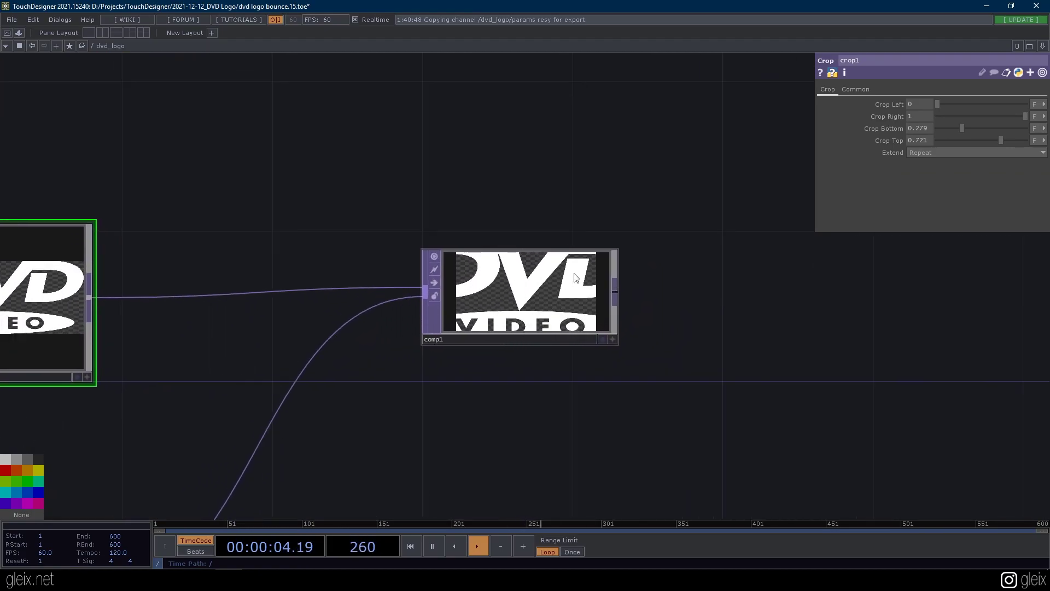
{"action": "left_click", "coordinate": [559, 302]}
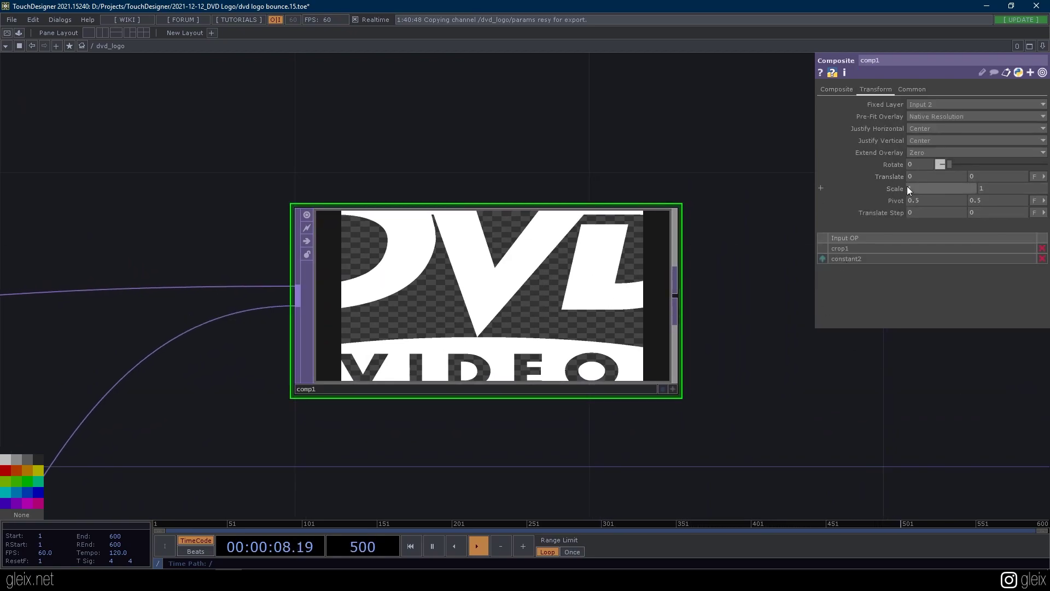
{"action": "middle_click_drag", "start_coordinate": [897, 205], "coordinate": [943, 173]}
{"action": "middle_click_drag", "start_coordinate": [900, 204], "coordinate": [909, 204]}
{"action": "scroll", "coordinate": [507, 292], "scroll_direction": "up", "scroll_amount": 5}
{"action": "scroll", "coordinate": [508, 299], "scroll_direction": "down", "scroll_amount": 3}
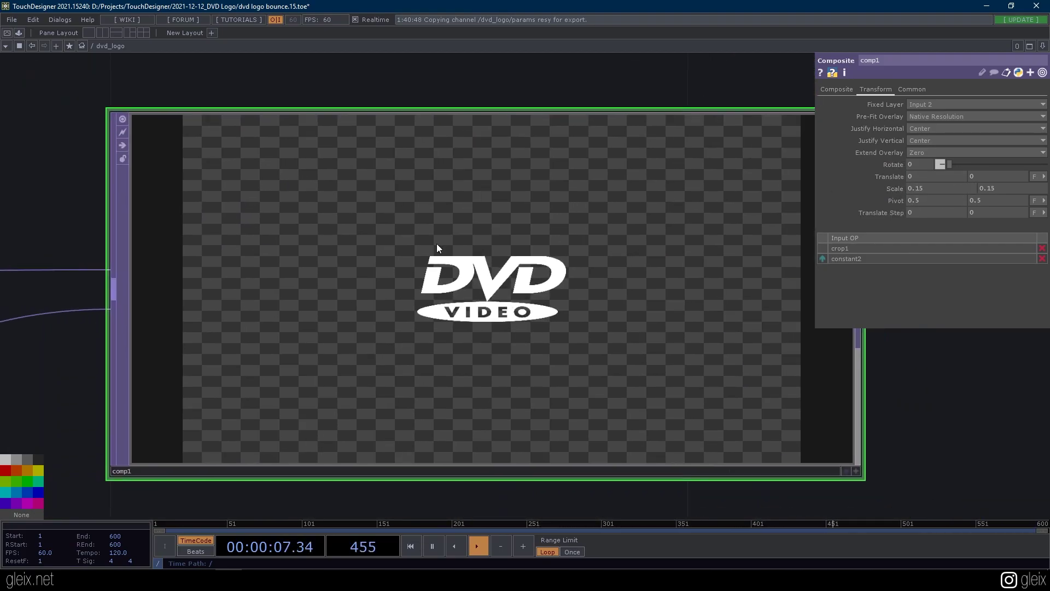
- Connect a Transform TOP after comp1, with background alpha 1 and Comp Over Background Color on
{"action": "scroll", "coordinate": [492, 284], "scroll_direction": "down", "scroll_amount": 2}
{"action": "scroll", "coordinate": [938, 355], "scroll_direction": "down", "scroll_amount": 3}
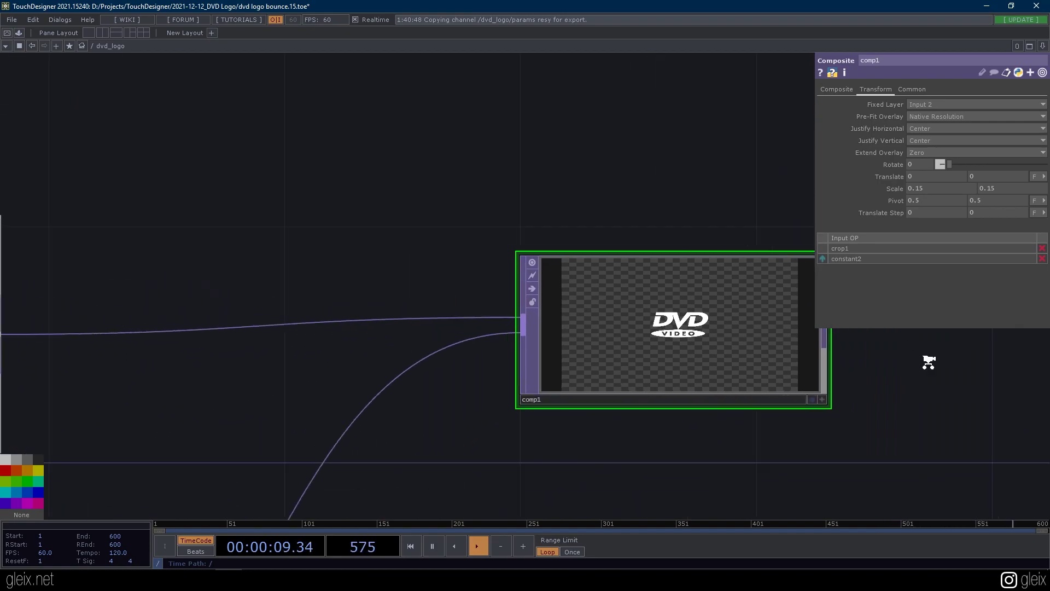
{"action": "scroll", "coordinate": [927, 359], "scroll_direction": "down", "scroll_amount": 1}
{"action": "left_click_drag", "start_coordinate": [927, 359], "coordinate": [696, 322]}
{"action": "scroll", "coordinate": [504, 350], "scroll_direction": "down", "scroll_amount": 5}
{"action": "left_click_drag", "start_coordinate": [534, 385], "coordinate": [345, 363]}
{"action": "scroll", "coordinate": [334, 361], "scroll_direction": "up", "scroll_amount": 2}
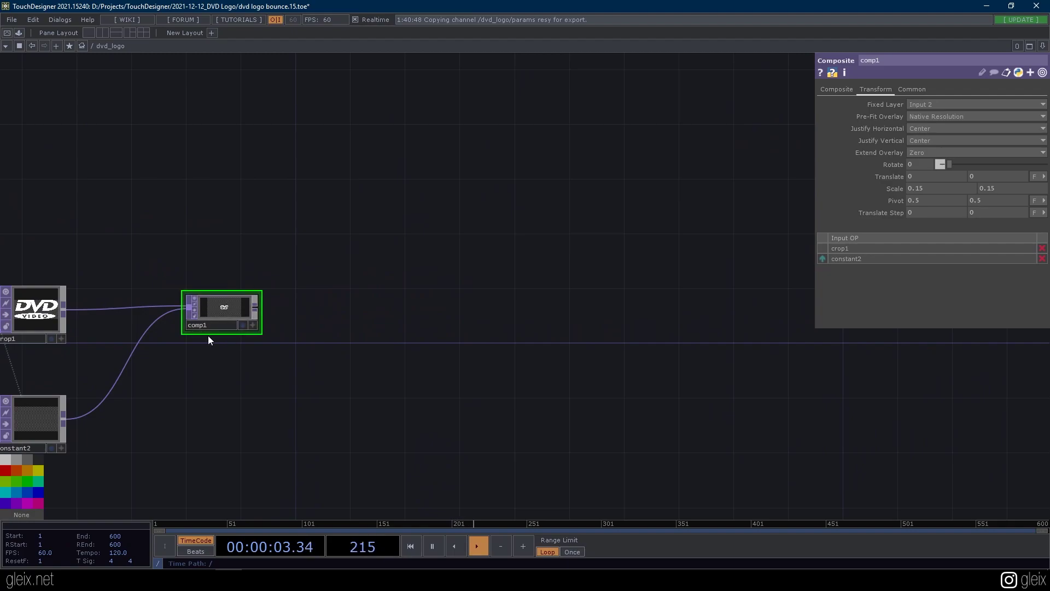
{"action": "right_click", "coordinate": [257, 307]}
{"action": "type", "text": "tr"}
{"action": "left_click", "coordinate": [338, 326]}
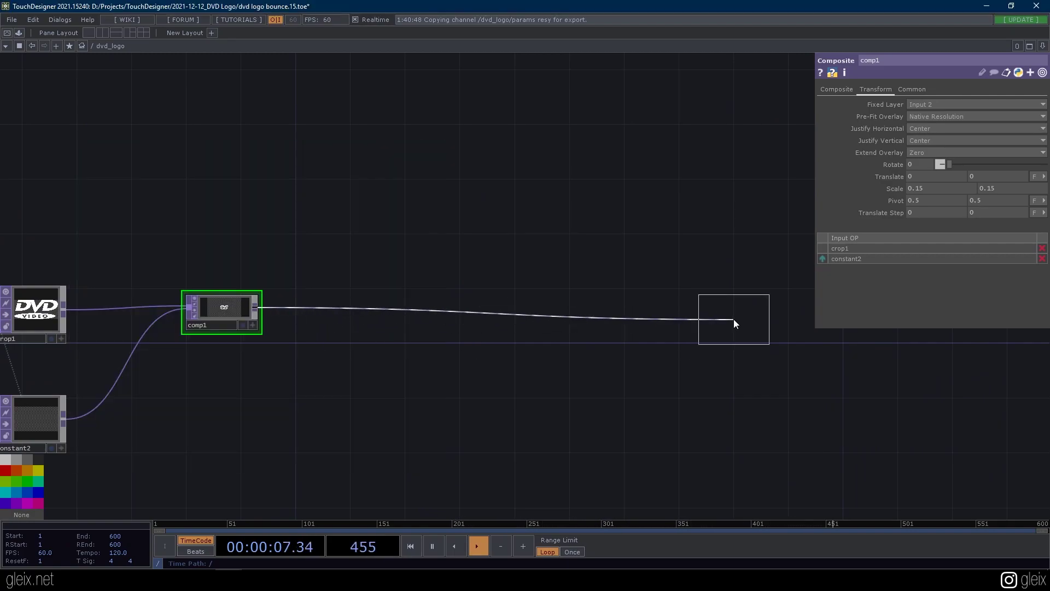
{"action": "left_click", "coordinate": [738, 314]}
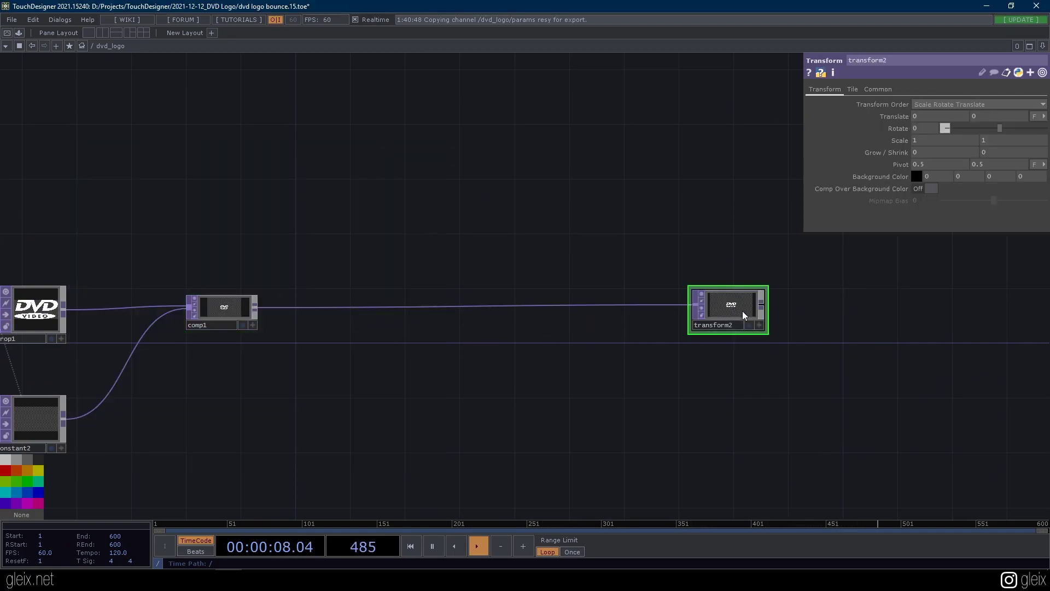
{"action": "type", "text": "1"}
{"action": "left_click", "coordinate": [927, 190]}
- Display a new Null TOP connected after transform2 as the network background and save the project
{"action": "left_click_drag", "start_coordinate": [925, 314], "coordinate": [365, 332]}
{"action": "key", "text": "alt+n"}
{"action": "left_click", "coordinate": [590, 308]}
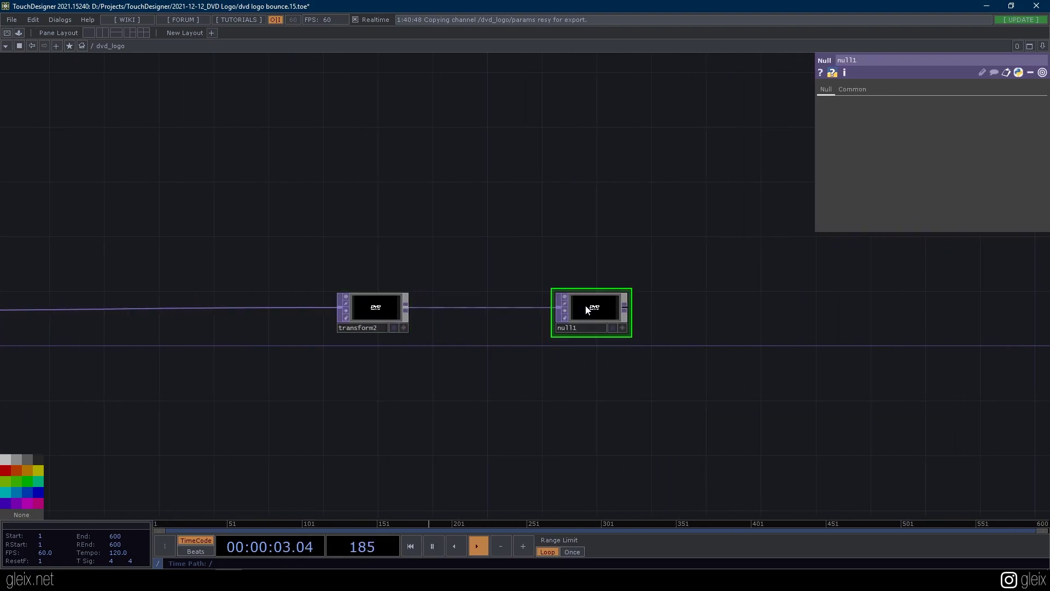
{"action": "left_click", "coordinate": [612, 327]}
{"action": "key", "text": "ctrl+s"}
- Add two LFO CHOPs, one above the other, below the logo's TOP chain
{"action": "left_click_drag", "start_coordinate": [378, 440], "coordinate": [770, 375]}
{"action": "scroll", "coordinate": [770, 376], "scroll_direction": "down", "scroll_amount": 3}
{"action": "scroll", "coordinate": [451, 320], "scroll_direction": "up", "scroll_amount": 4}
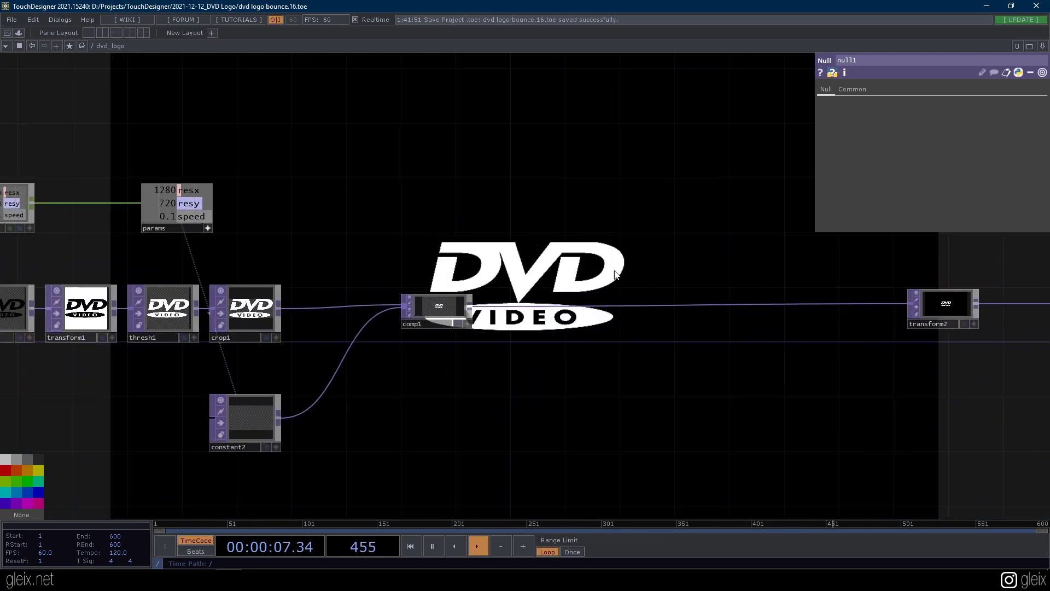
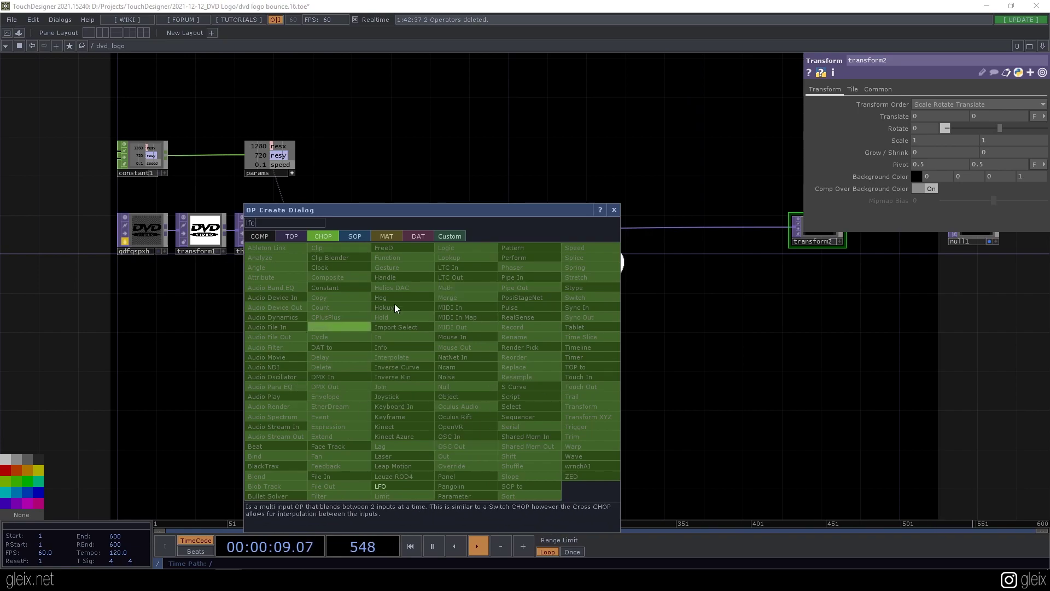
{"action": "left_click", "coordinate": [400, 484]}
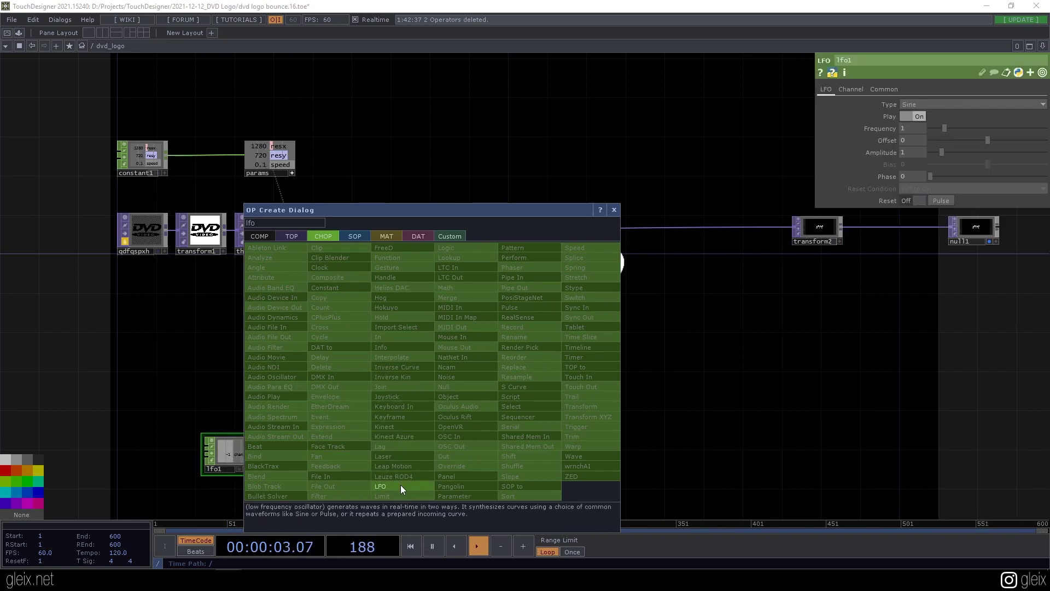
{"action": "right_click", "coordinate": [400, 484]}
{"action": "left_click", "coordinate": [163, 370]}
{"action": "left_click_drag", "start_coordinate": [286, 366], "coordinate": [292, 239]}
{"action": "right_click_drag", "start_coordinate": [316, 463], "coordinate": [226, 305]}
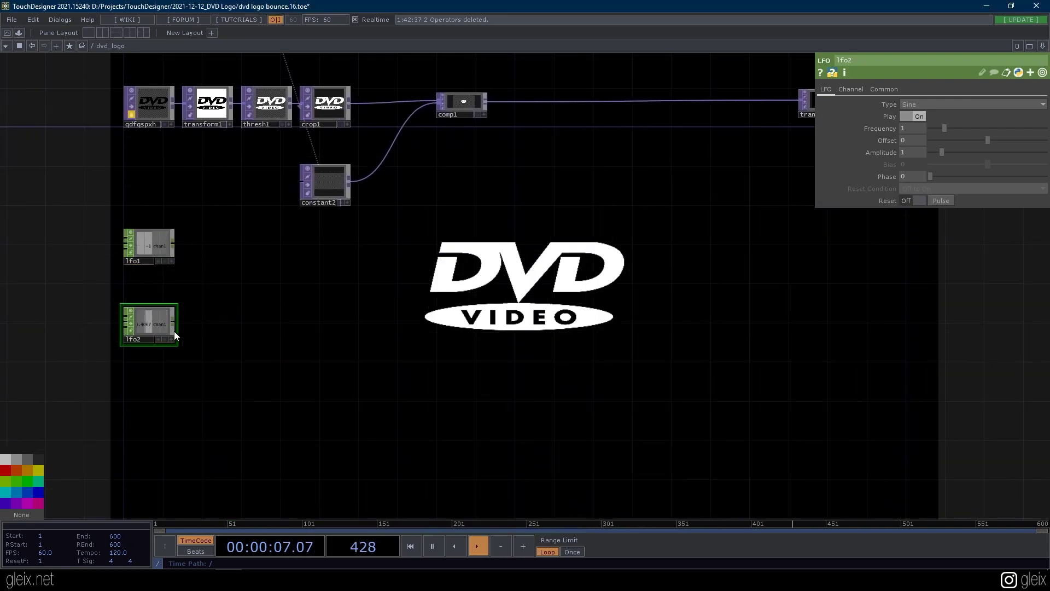
- Name the channel of lfo1 tx and the channel of lfo2 ty
{"action": "scroll", "coordinate": [175, 328], "scroll_direction": "up", "scroll_amount": 2}
{"action": "scroll", "coordinate": [382, 312], "scroll_direction": "up", "scroll_amount": 2}
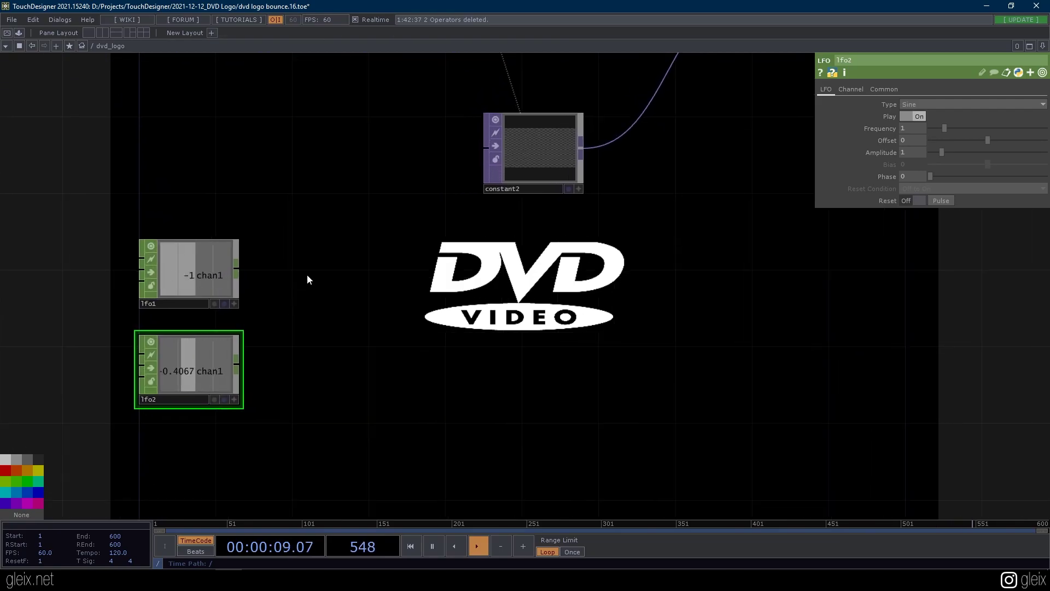
{"action": "left_click", "coordinate": [177, 257]}
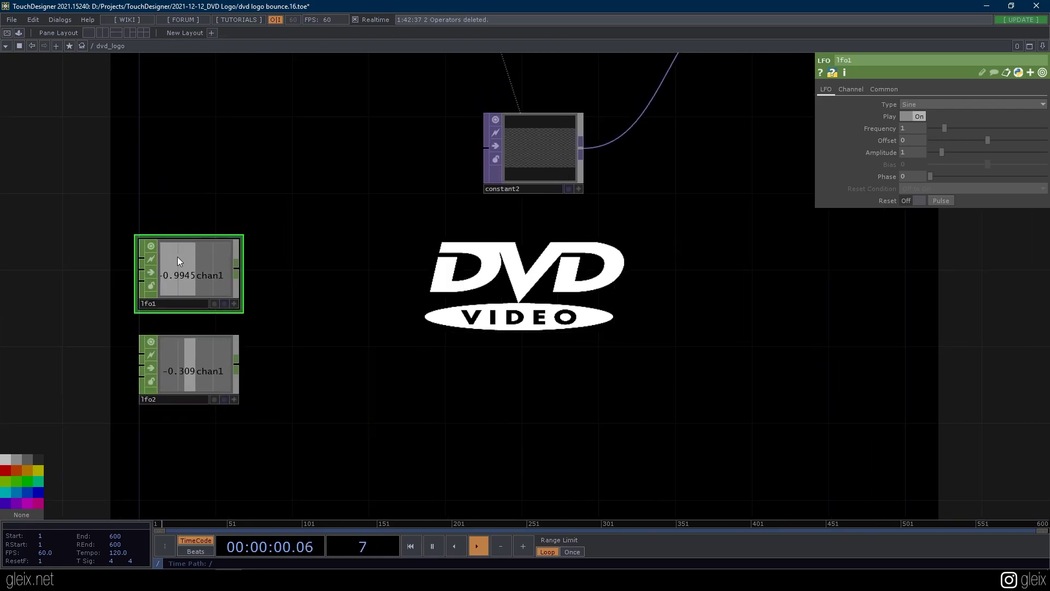
{"action": "left_click", "coordinate": [851, 89]}
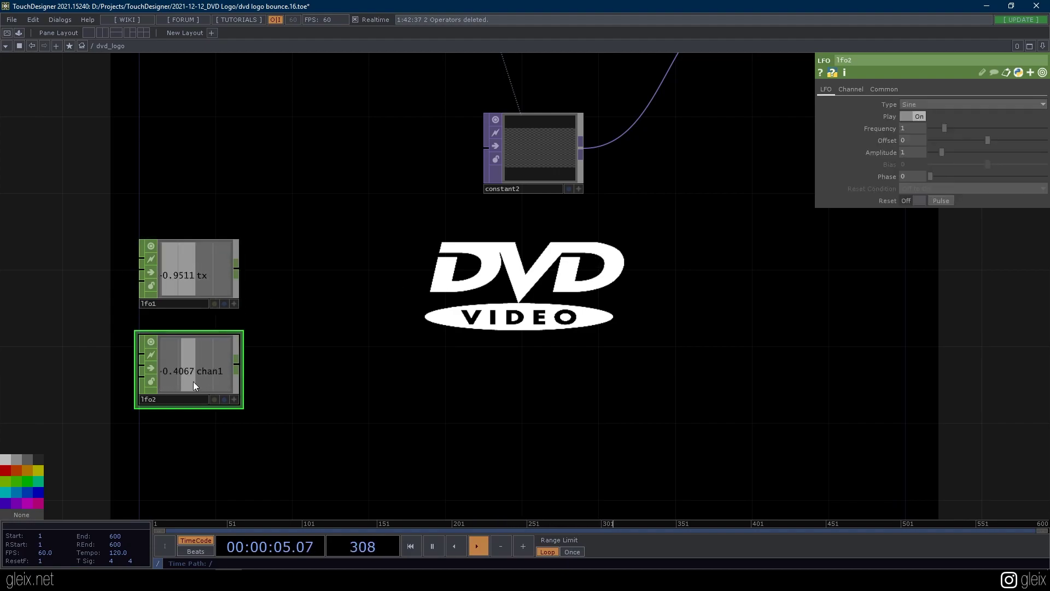
{"action": "left_click", "coordinate": [851, 89]}
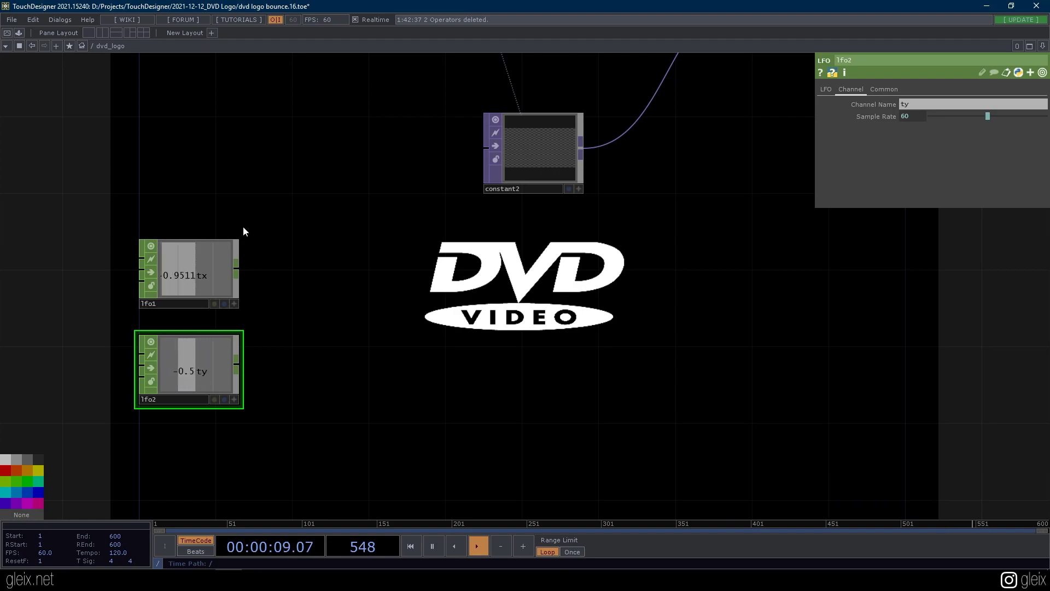
- Connect a separate Null CHOP to the output of each LFO
{"action": "left_click", "coordinate": [527, 271]}
{"action": "left_click", "coordinate": [236, 359]}
{"action": "scroll", "coordinate": [552, 365], "scroll_direction": "down", "scroll_amount": 3}
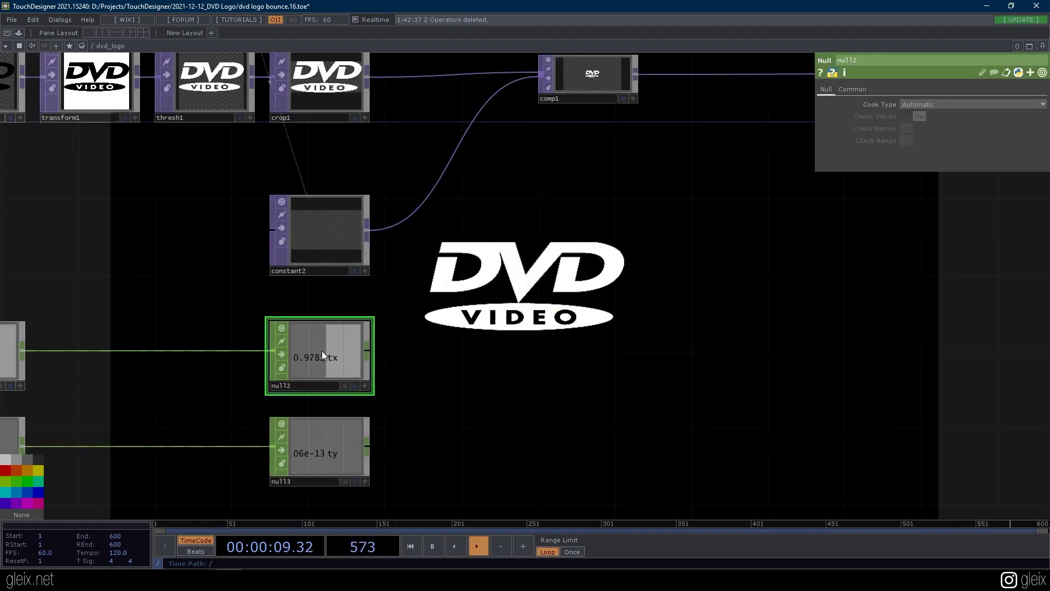
- Link comp1's horizontal and vertical translate to the tx channel of null2 and the ty channel of null3 as CHOP references
{"action": "left_click", "coordinate": [321, 235]}
{"action": "left_click", "coordinate": [470, 133]}
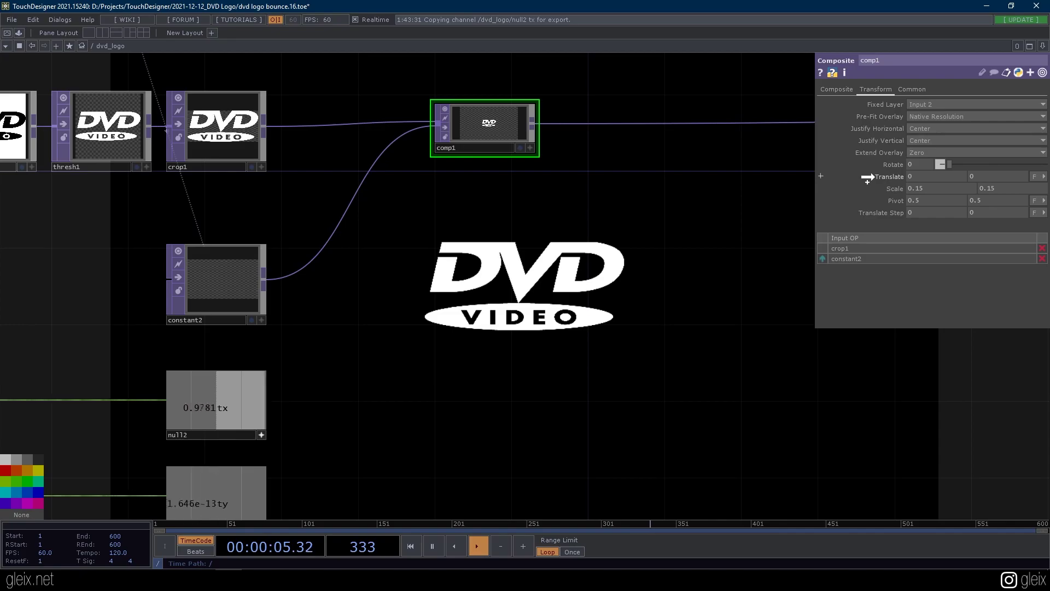
{"action": "left_click_drag", "start_coordinate": [928, 177], "coordinate": [929, 176]}
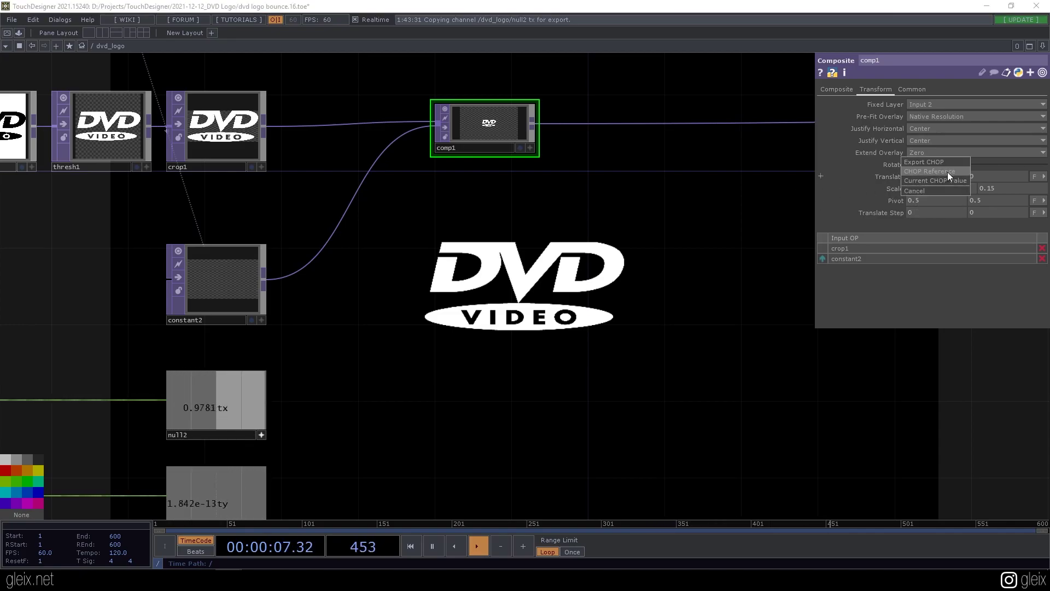
{"action": "left_click", "coordinate": [930, 172]}
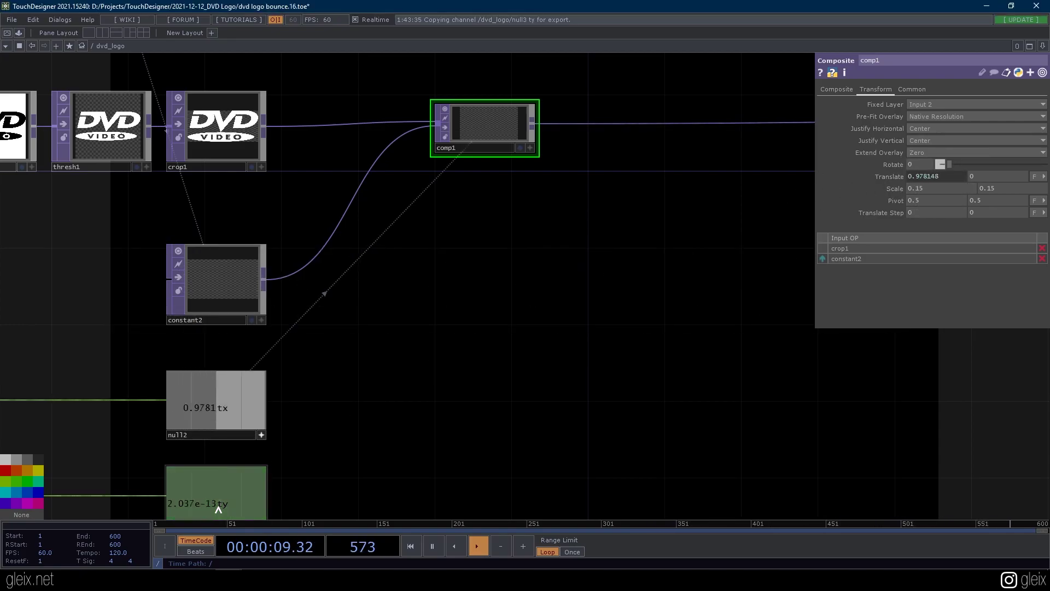
{"action": "left_click_drag", "start_coordinate": [1004, 179], "coordinate": [1013, 174]}
{"action": "left_click", "coordinate": [1012, 174]}
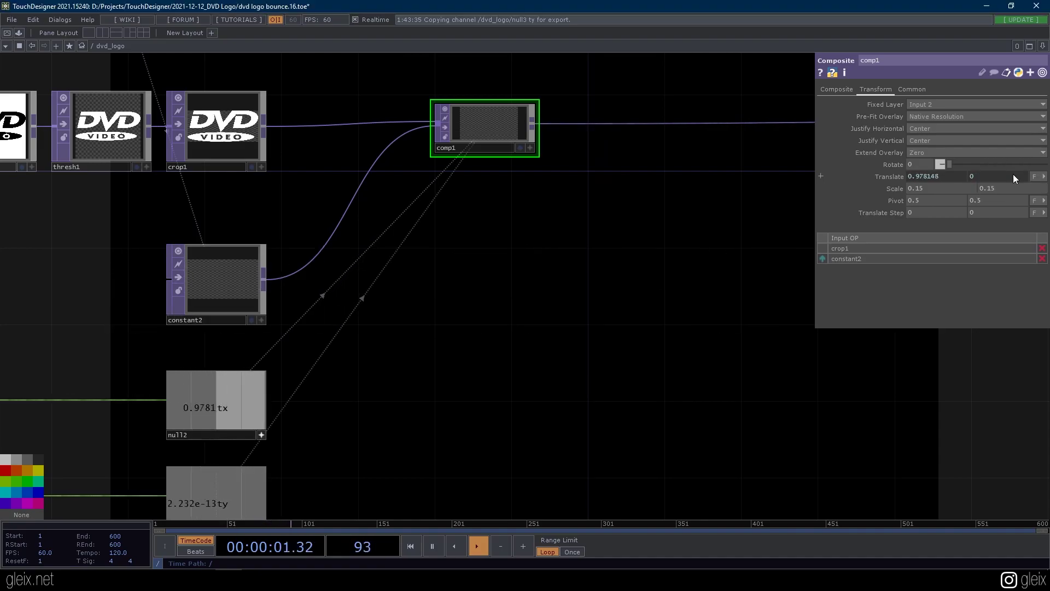
{"action": "scroll", "coordinate": [507, 297], "scroll_direction": "down", "scroll_amount": 2}
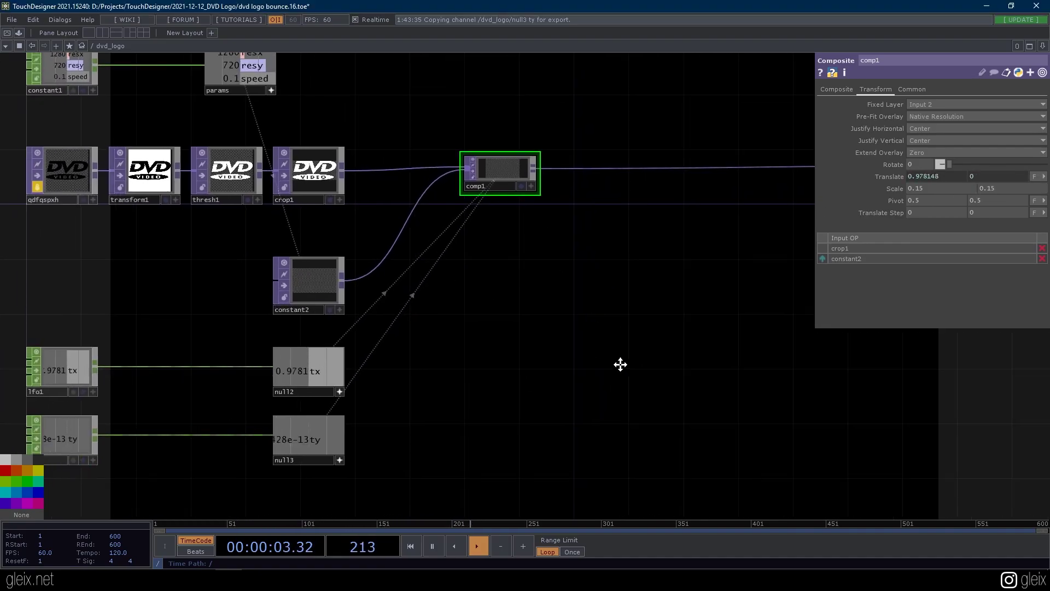
{"action": "left_click_drag", "start_coordinate": [588, 366], "coordinate": [732, 347]}
{"action": "left_click_drag", "start_coordinate": [314, 294], "coordinate": [258, 363]}
{"action": "left_click_drag", "start_coordinate": [547, 287], "coordinate": [498, 283]}
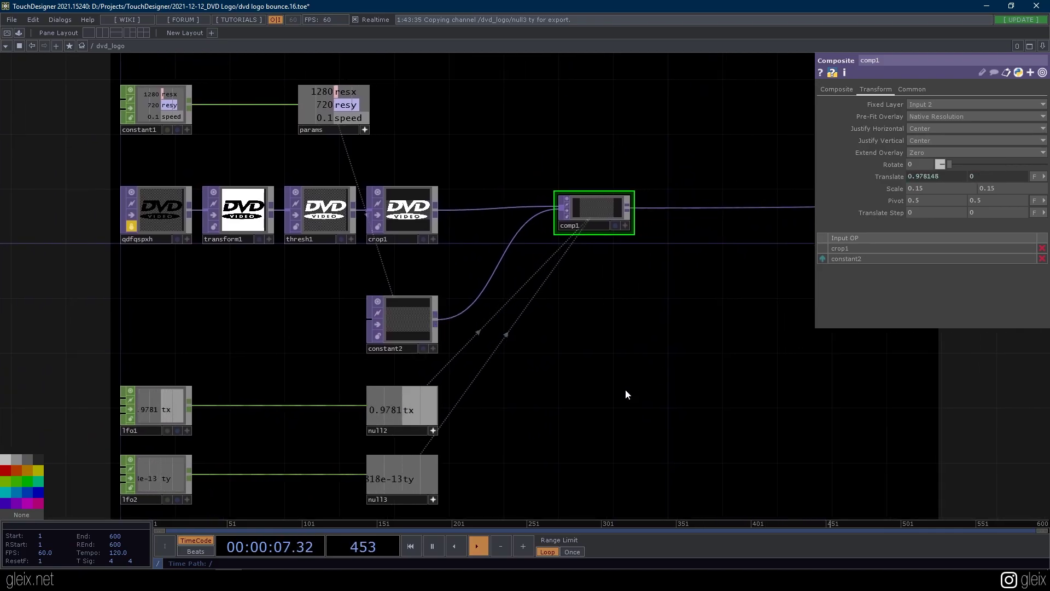
{"action": "left_click_drag", "start_coordinate": [551, 323], "coordinate": [558, 333]}
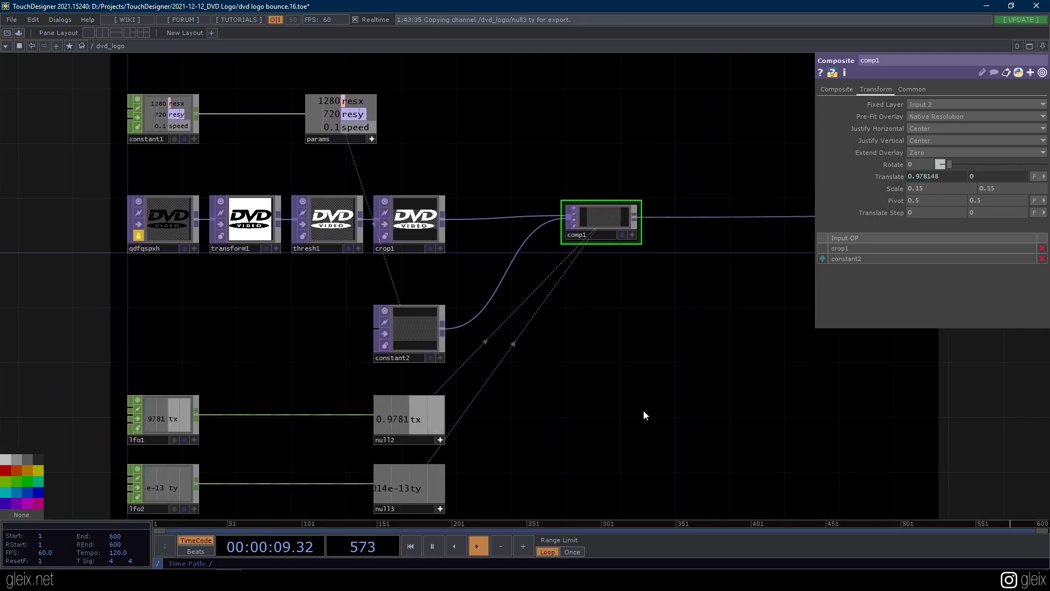
{"action": "left_click_drag", "start_coordinate": [644, 412], "coordinate": [661, 367]}
- Link the frequency of both lfo1 and lfo2 to the speed channel of params as a CHOP reference
{"action": "left_click_drag", "start_coordinate": [474, 139], "coordinate": [443, 204]}
{"action": "left_click_drag", "start_coordinate": [305, 305], "coordinate": [355, 247]}
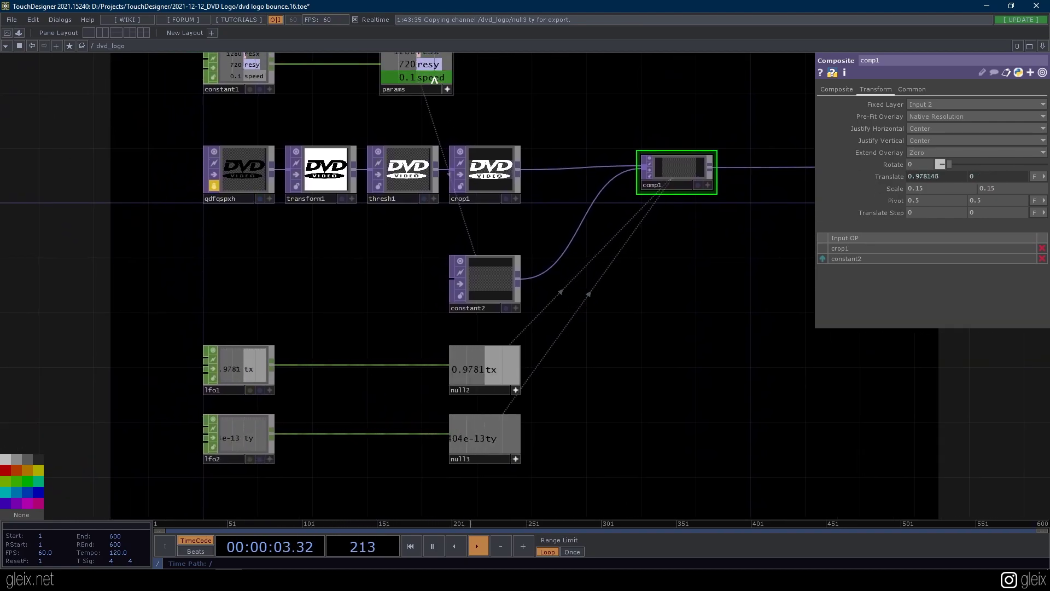
{"action": "left_click", "coordinate": [235, 358]}
{"action": "left_click_drag", "start_coordinate": [339, 480], "coordinate": [188, 332]}
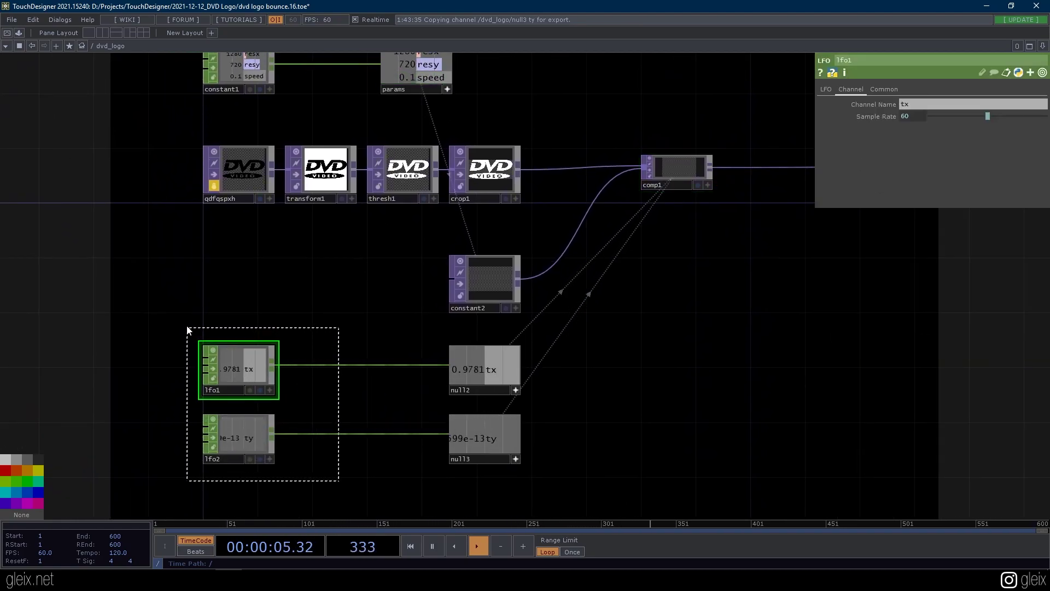
{"action": "left_click", "coordinate": [827, 89]}
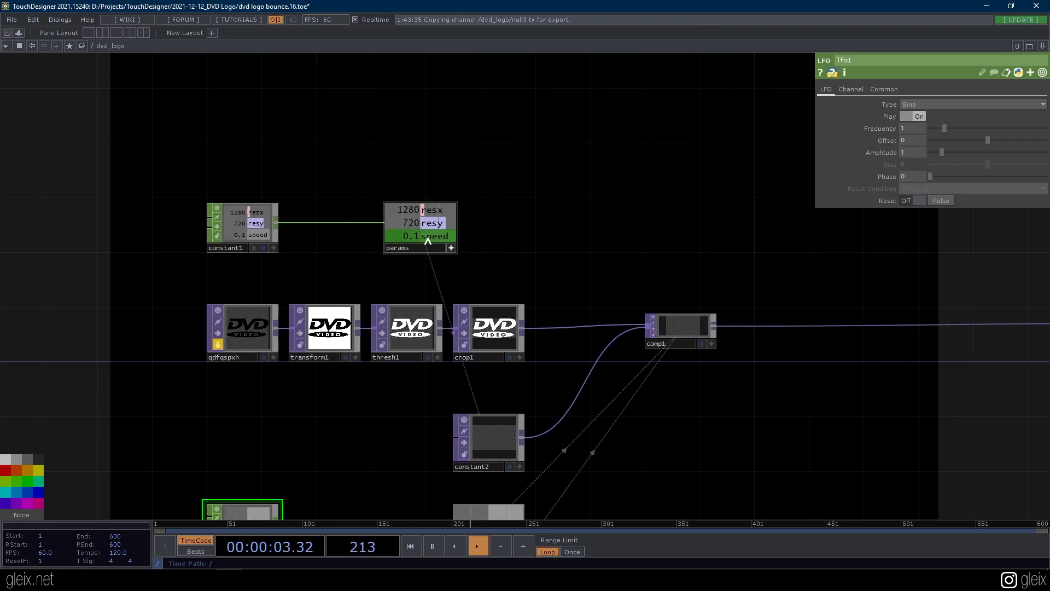
{"action": "left_click_drag", "start_coordinate": [911, 129], "coordinate": [912, 129]}
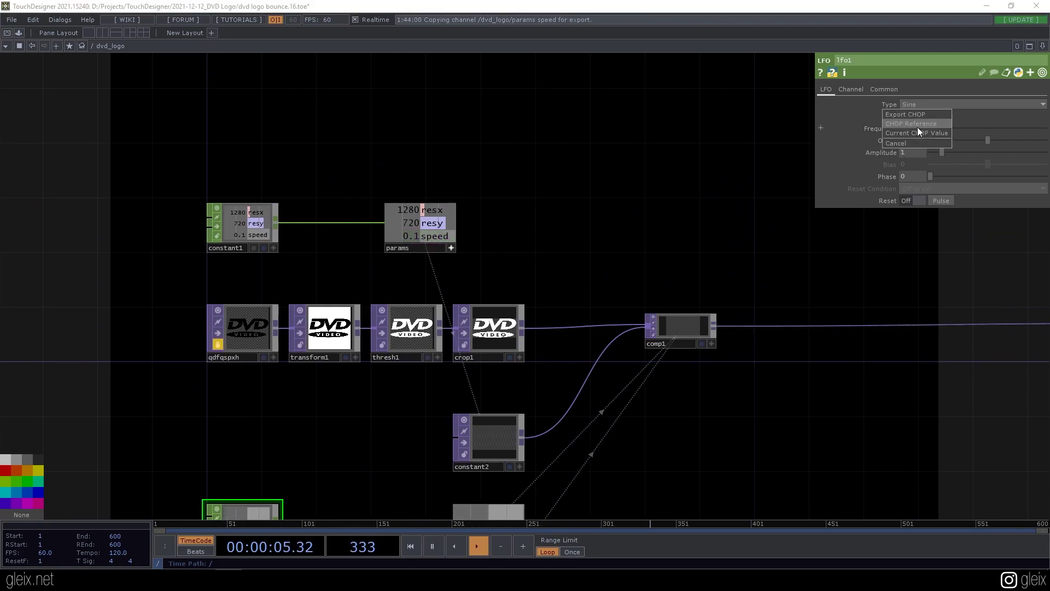
{"action": "left_click", "coordinate": [913, 123]}
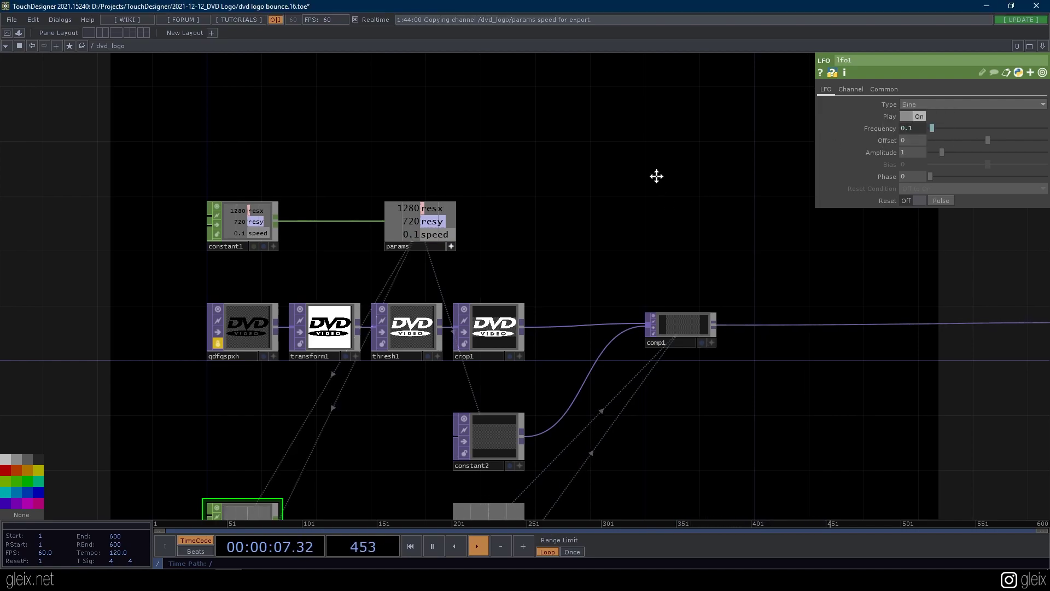
- Set the amplitude of both lfo1 and lfo2 to 0.5
{"action": "left_click_drag", "start_coordinate": [720, 127], "coordinate": [584, 120]}
{"action": "left_click_drag", "start_coordinate": [629, 259], "coordinate": [815, 93]}
{"action": "left_click", "coordinate": [361, 300]}
{"action": "left_click_drag", "start_coordinate": [348, 408], "coordinate": [392, 444]}
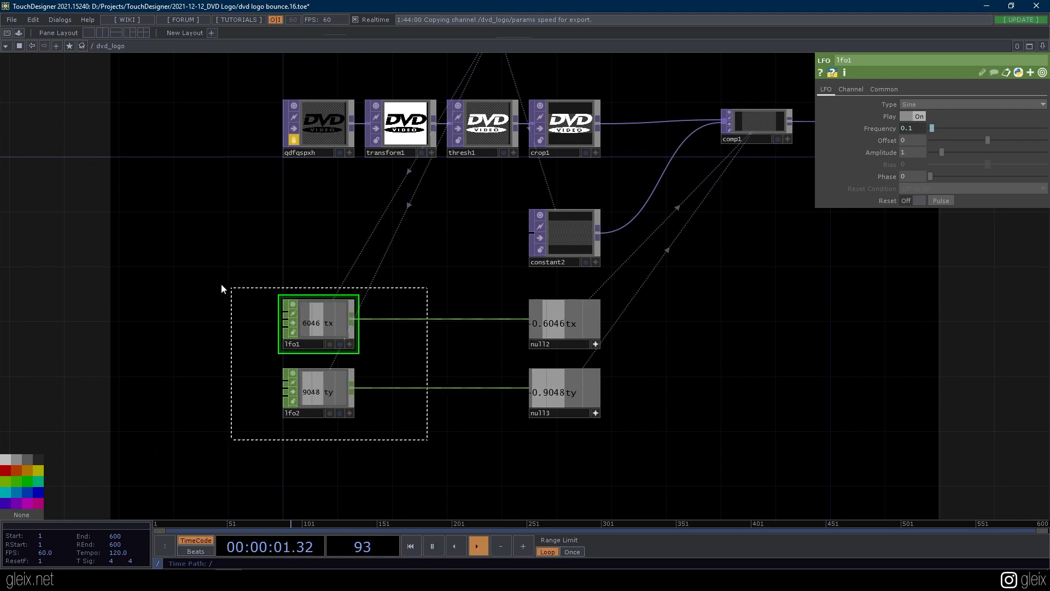
{"action": "right_click_drag", "start_coordinate": [352, 418], "coordinate": [363, 432]}
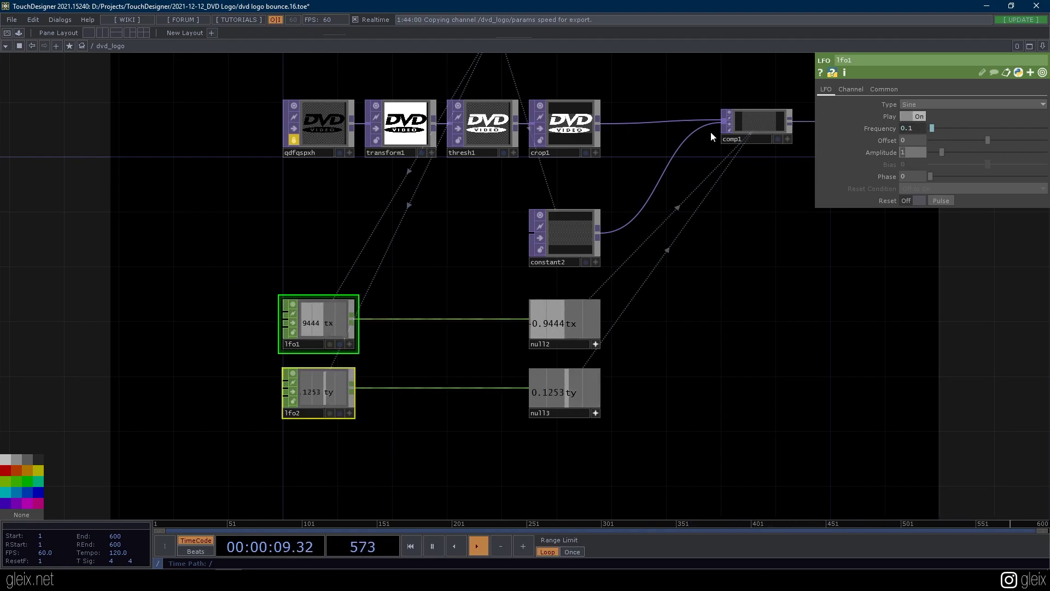
{"action": "left_click_drag", "start_coordinate": [854, 316], "coordinate": [529, 330]}
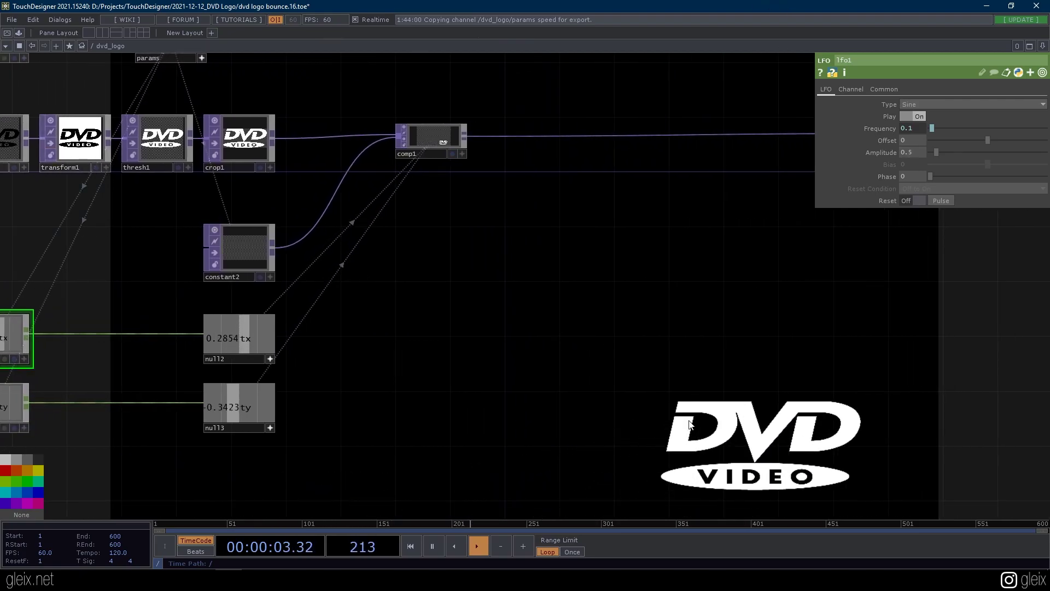
- Switch the waveform type of both LFOs to Triangle
{"action": "left_click_drag", "start_coordinate": [693, 284], "coordinate": [769, 339]}
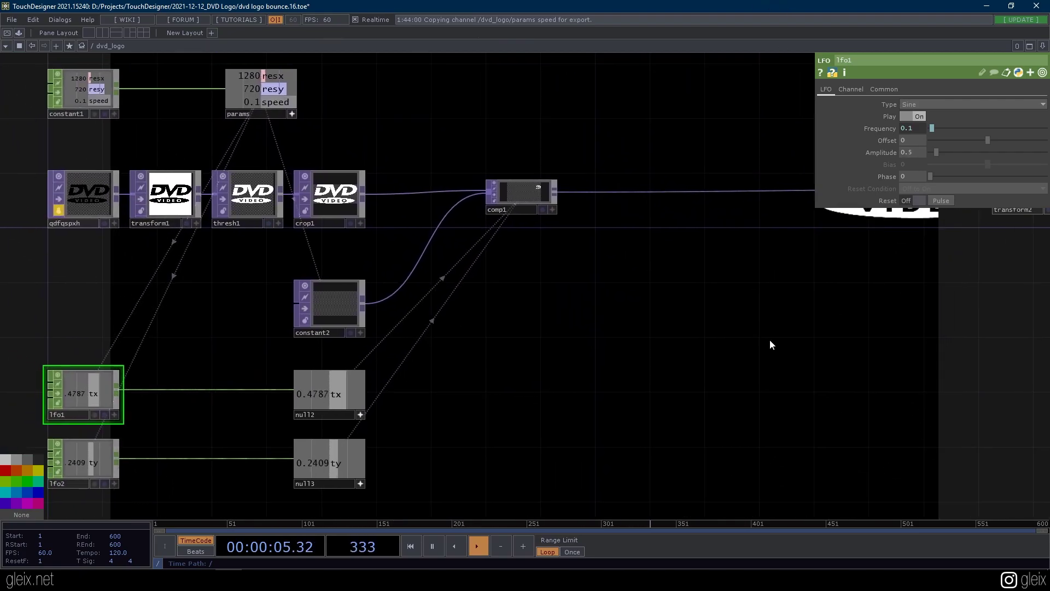
{"action": "left_click_drag", "start_coordinate": [506, 320], "coordinate": [681, 294]}
{"action": "left_click_drag", "start_coordinate": [297, 330], "coordinate": [343, 273]}
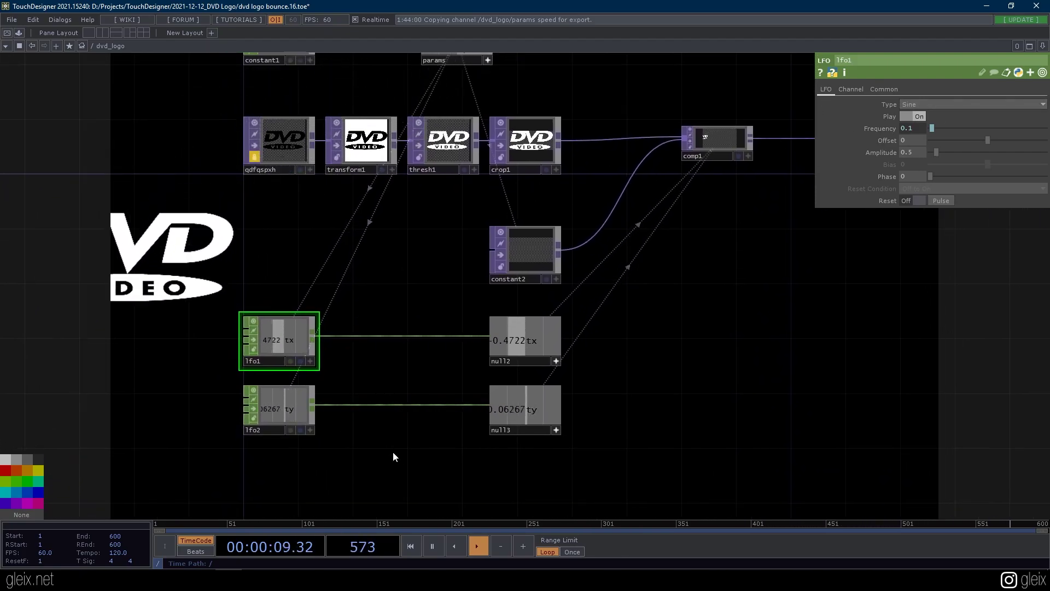
{"action": "left_click", "coordinate": [956, 103]}
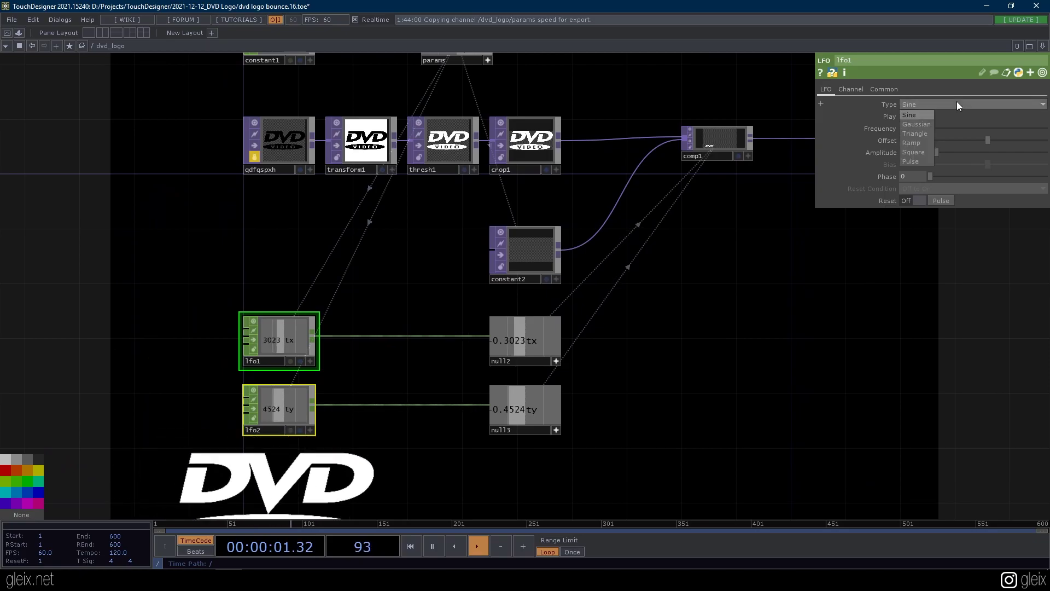
{"action": "left_click", "coordinate": [917, 134]}
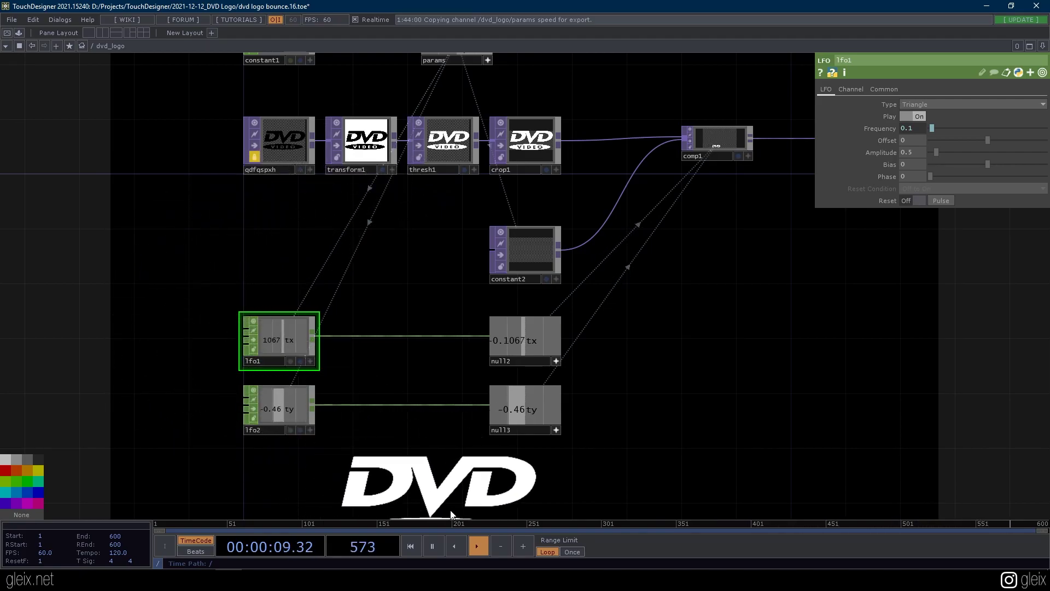
- Set the amplitude of lfo1 alone to 0.38 to limit the logo's horizontal travel
{"action": "left_click_drag", "start_coordinate": [728, 252], "coordinate": [538, 364]}
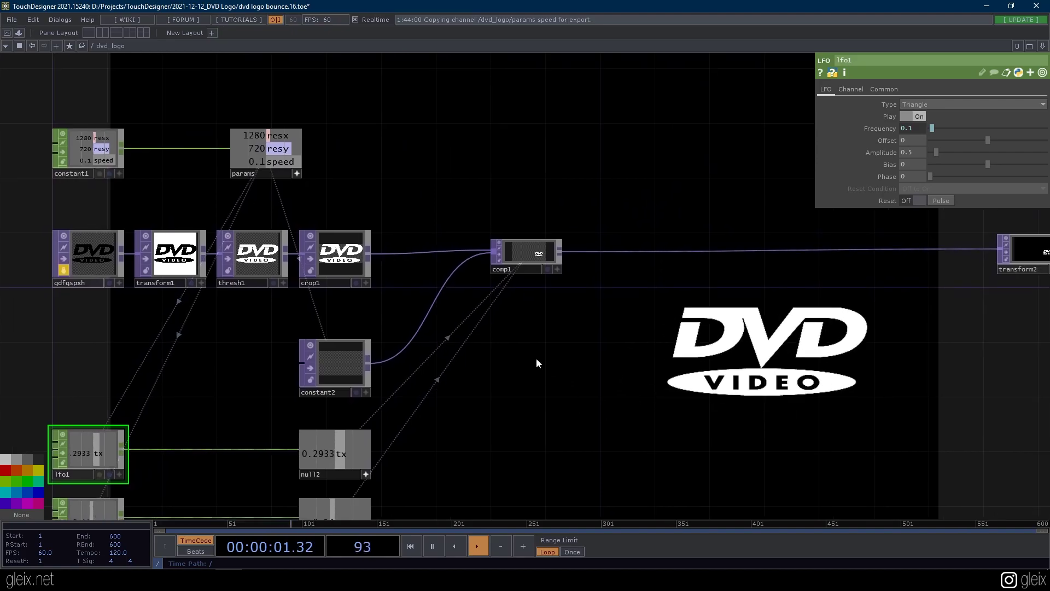
{"action": "left_click_drag", "start_coordinate": [465, 352], "coordinate": [314, 391]}
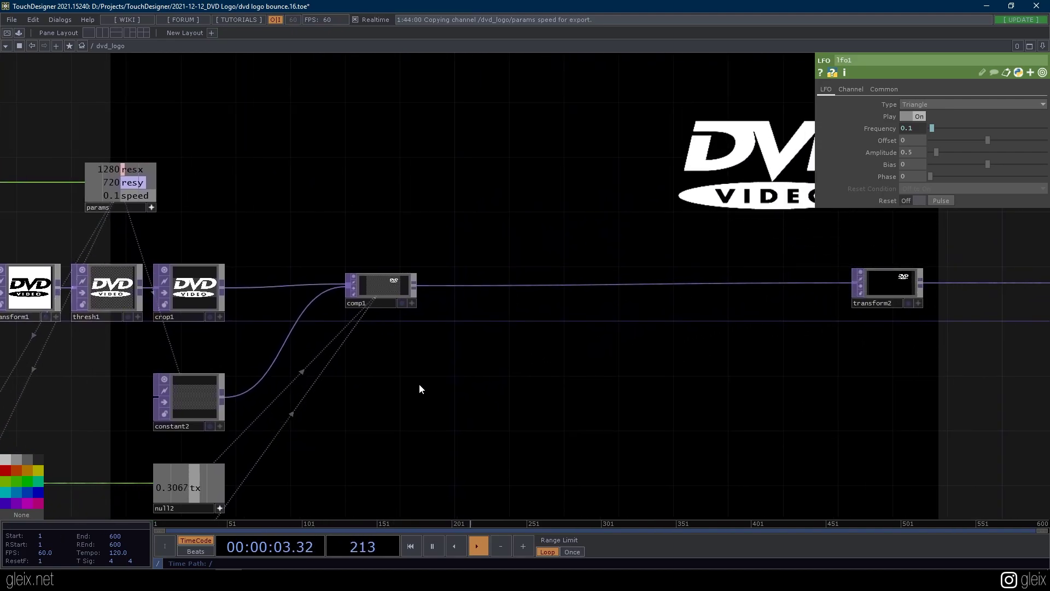
{"action": "left_click_drag", "start_coordinate": [460, 224], "coordinate": [494, 197]}
{"action": "left_click_drag", "start_coordinate": [528, 277], "coordinate": [567, 230]}
{"action": "left_click_drag", "start_coordinate": [460, 342], "coordinate": [518, 272]}
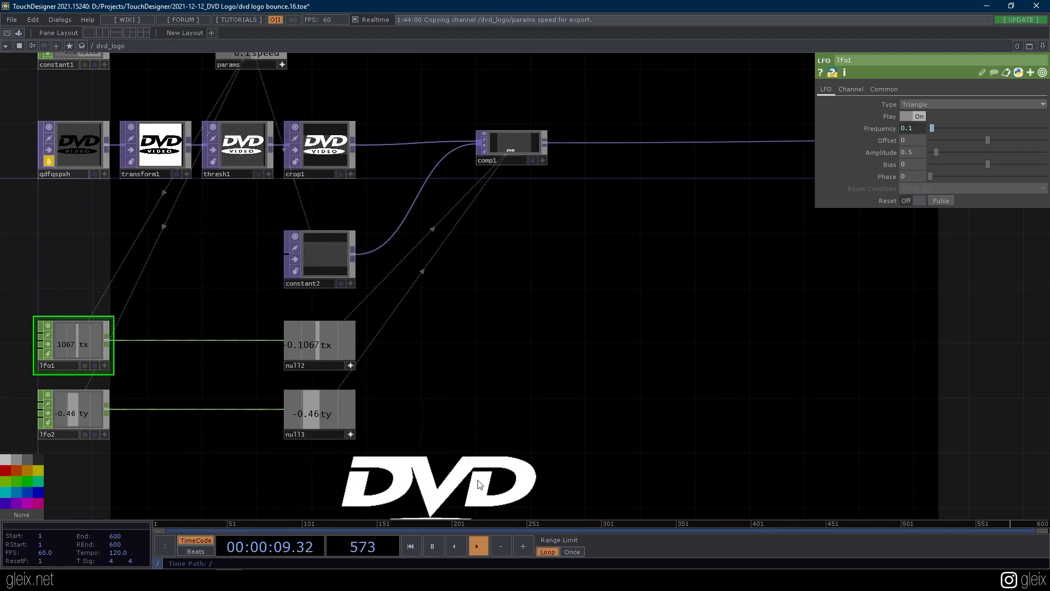
{"action": "left_click_drag", "start_coordinate": [175, 383], "coordinate": [336, 389]}
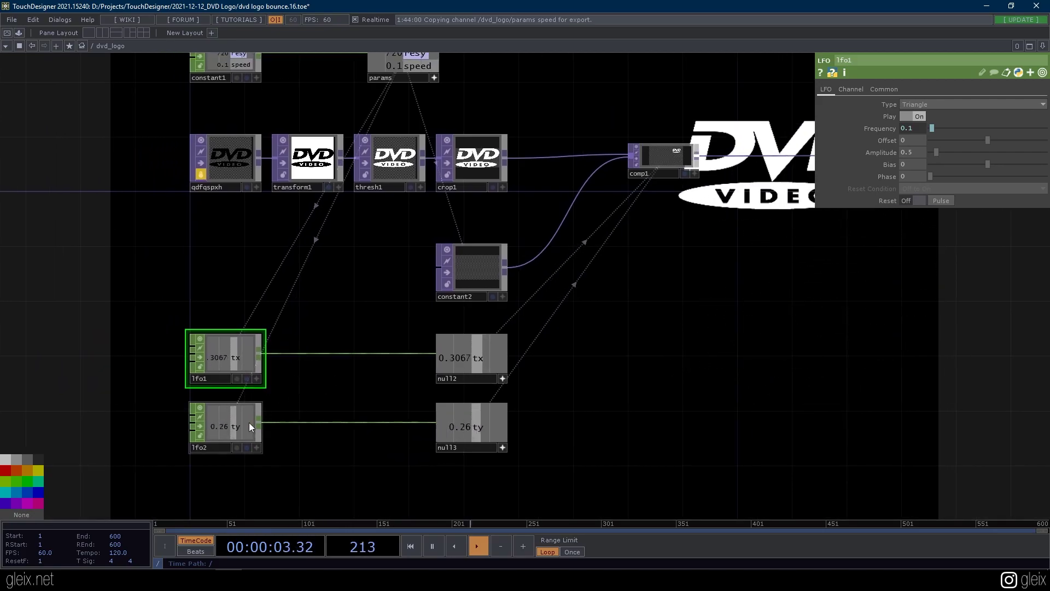
{"action": "left_click_drag", "start_coordinate": [328, 464], "coordinate": [164, 305]}
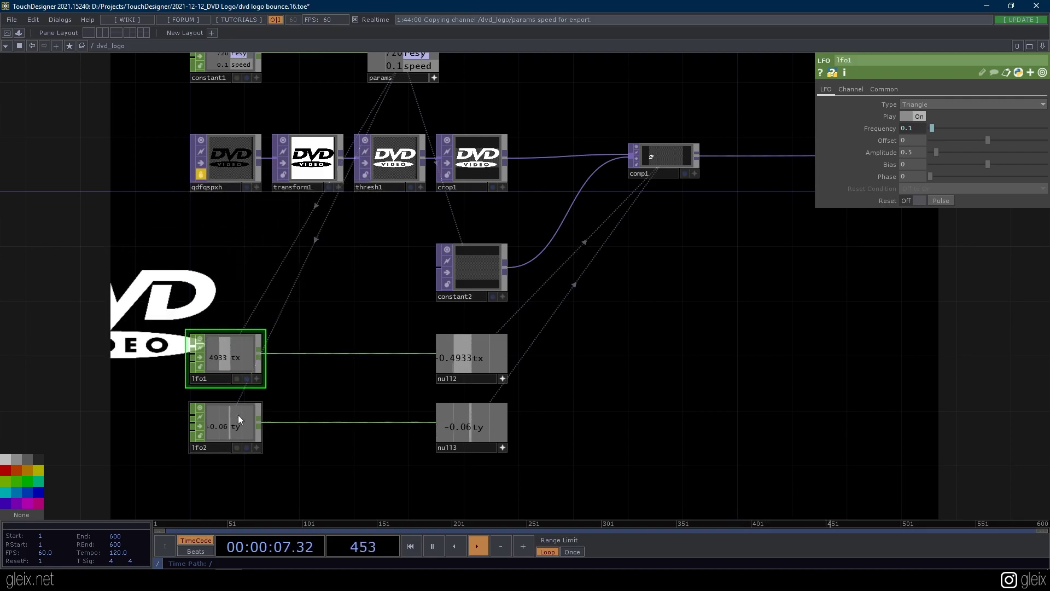
{"action": "left_click", "coordinate": [235, 353]}
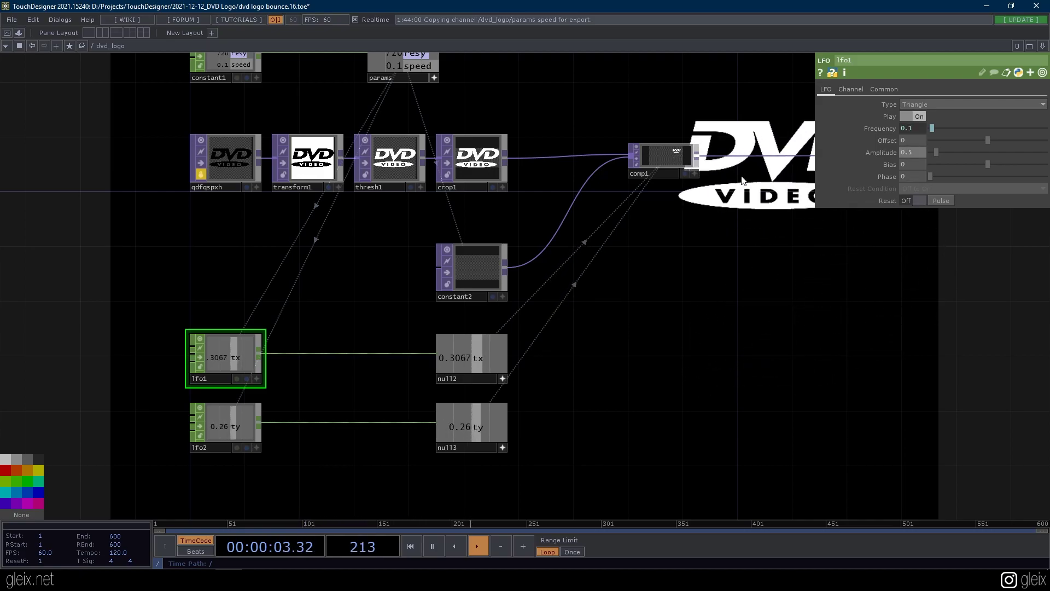
{"action": "left_click_drag", "start_coordinate": [912, 155], "coordinate": [906, 176]}
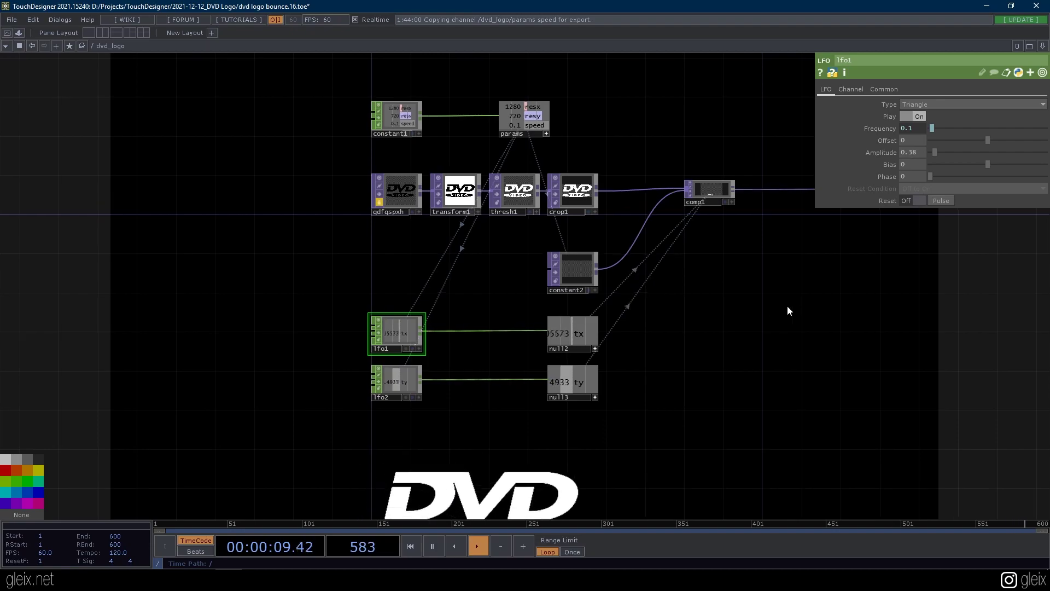
- Set the amplitude of lfo2 to 0.41 to limit the logo's vertical travel
{"action": "left_click_drag", "start_coordinate": [653, 357], "coordinate": [628, 409]}
{"action": "left_click", "coordinate": [386, 392]}
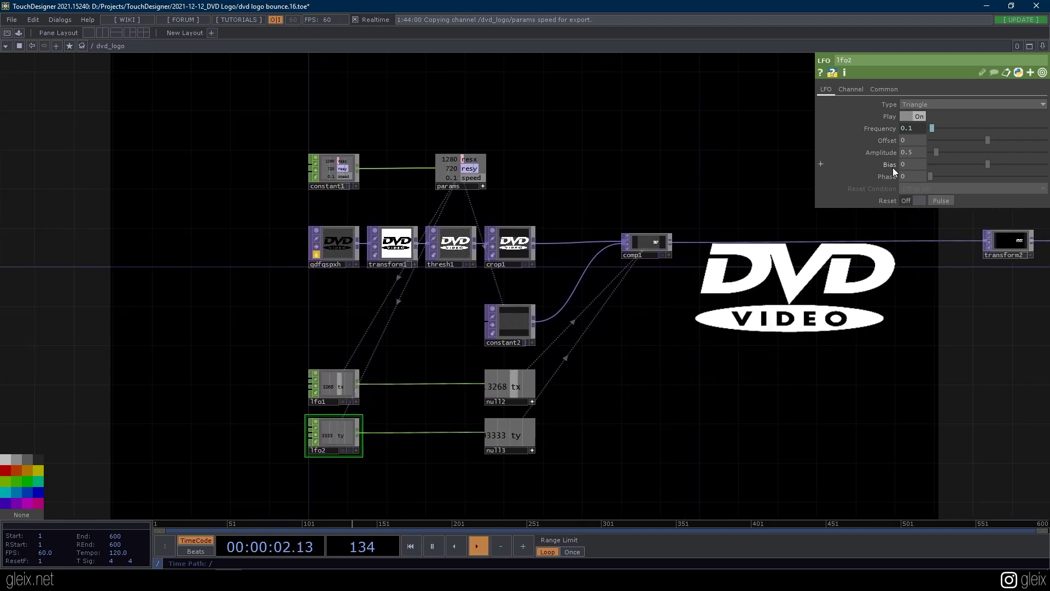
{"action": "middle_click_drag", "start_coordinate": [912, 158], "coordinate": [872, 167]}
{"action": "middle_click_drag", "start_coordinate": [906, 134], "coordinate": [907, 134]}
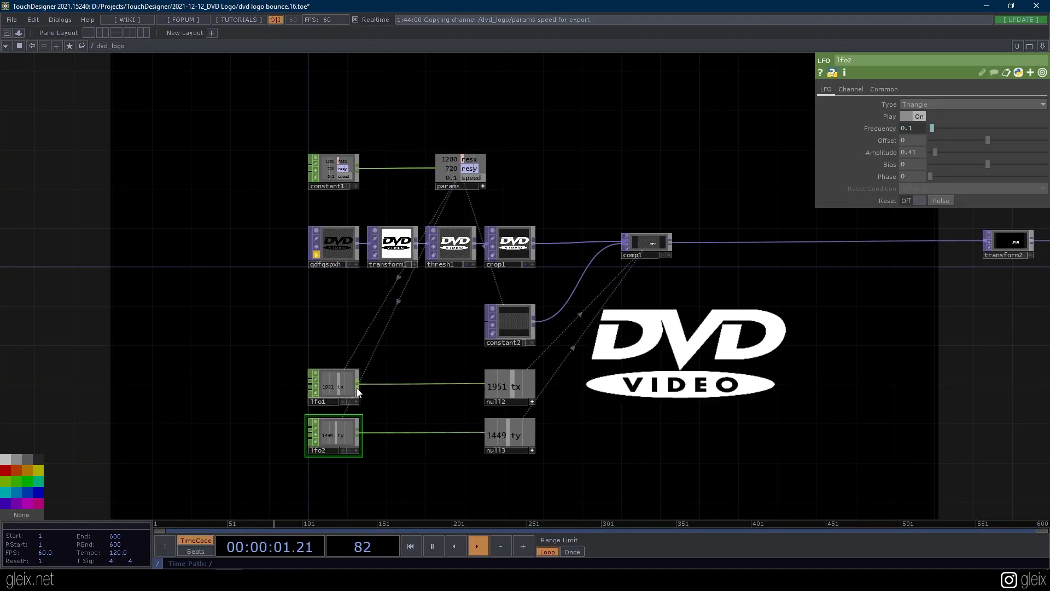
- Compare the settings of lfo1 and lfo2 and examine how the logo travels across the canvas
{"action": "left_click", "coordinate": [134, 258]}
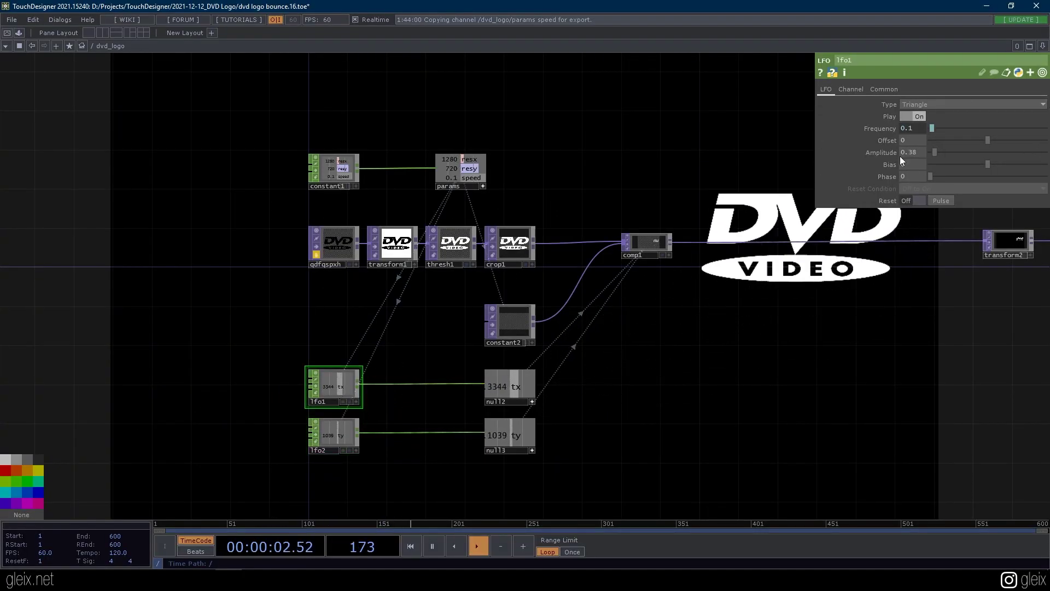
{"action": "left_click", "coordinate": [342, 425]}
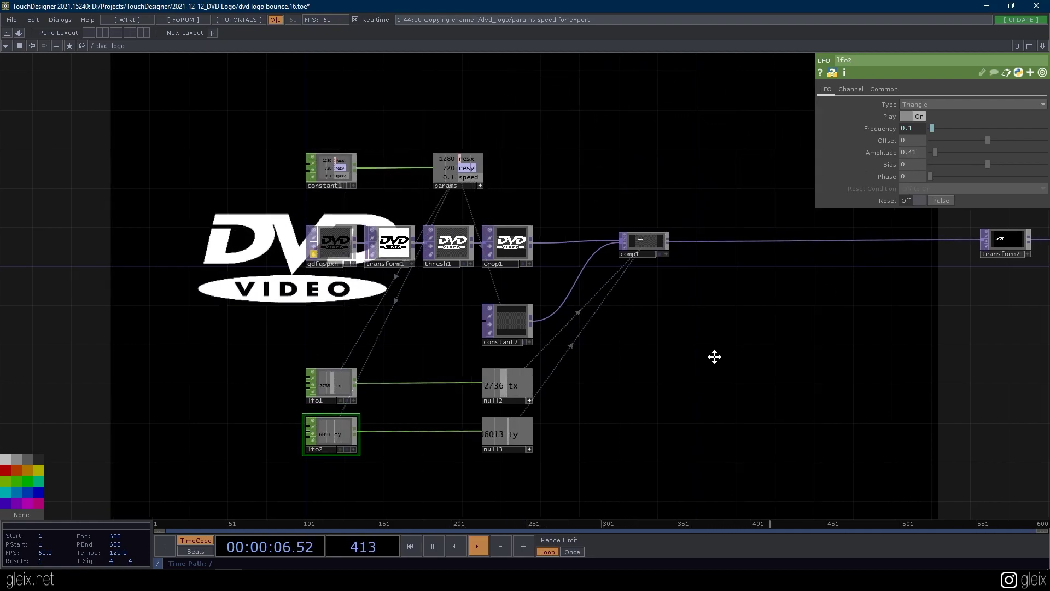
{"action": "left_click_drag", "start_coordinate": [634, 359], "coordinate": [533, 366]}
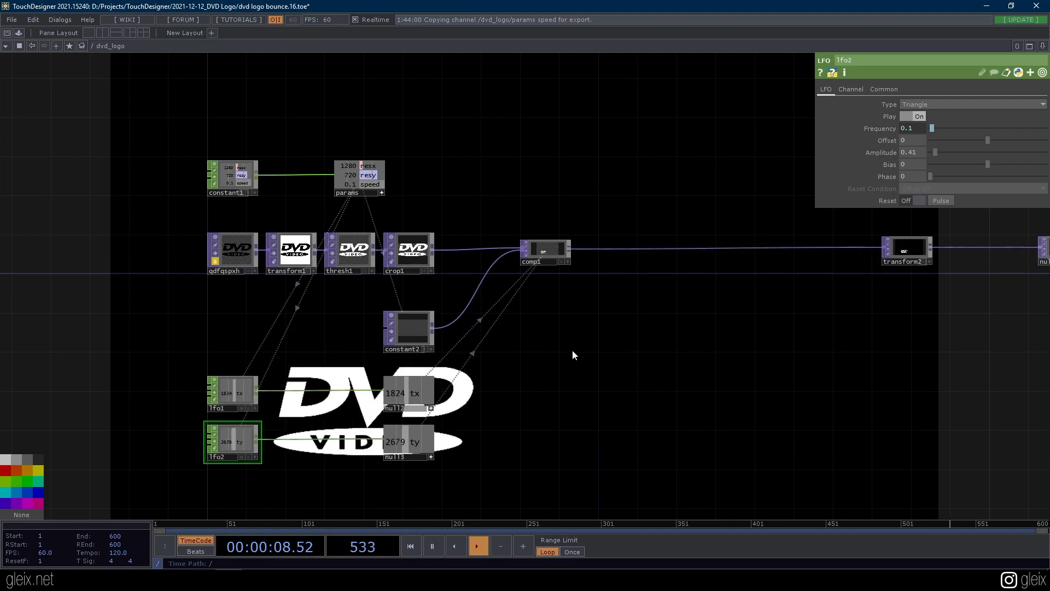
{"action": "left_click_drag", "start_coordinate": [291, 371], "coordinate": [168, 350]}
{"action": "left_click_drag", "start_coordinate": [571, 353], "coordinate": [627, 400]}
{"action": "scroll", "coordinate": [391, 346], "scroll_direction": "down", "scroll_amount": 3}
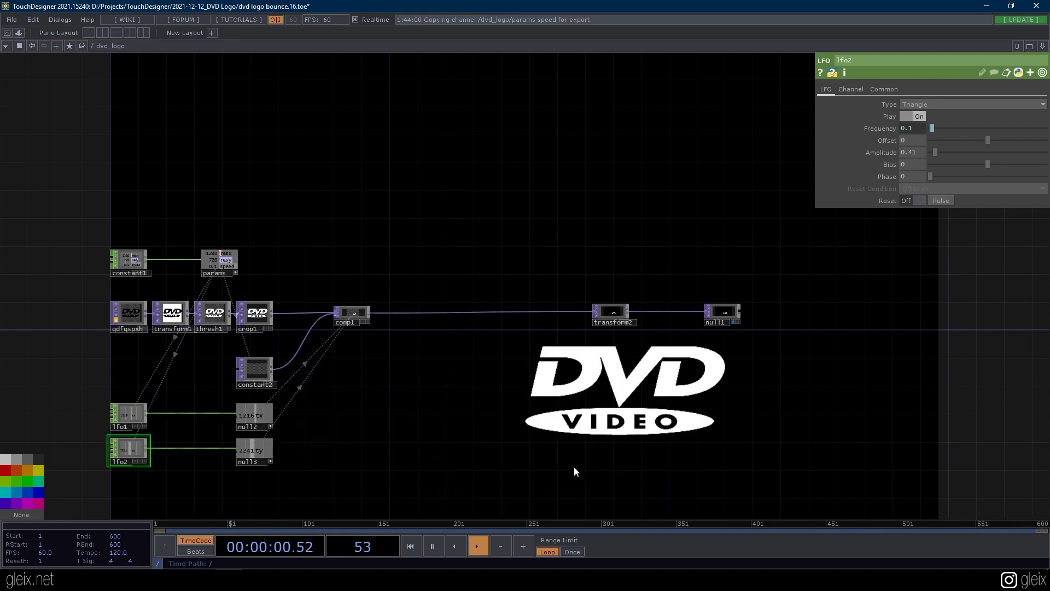
{"action": "left_click_drag", "start_coordinate": [169, 410], "coordinate": [296, 398]}
{"action": "scroll", "coordinate": [262, 421], "scroll_direction": "up", "scroll_amount": 5}
{"action": "left_click", "coordinate": [270, 395]}
{"action": "left_click", "coordinate": [287, 436]}
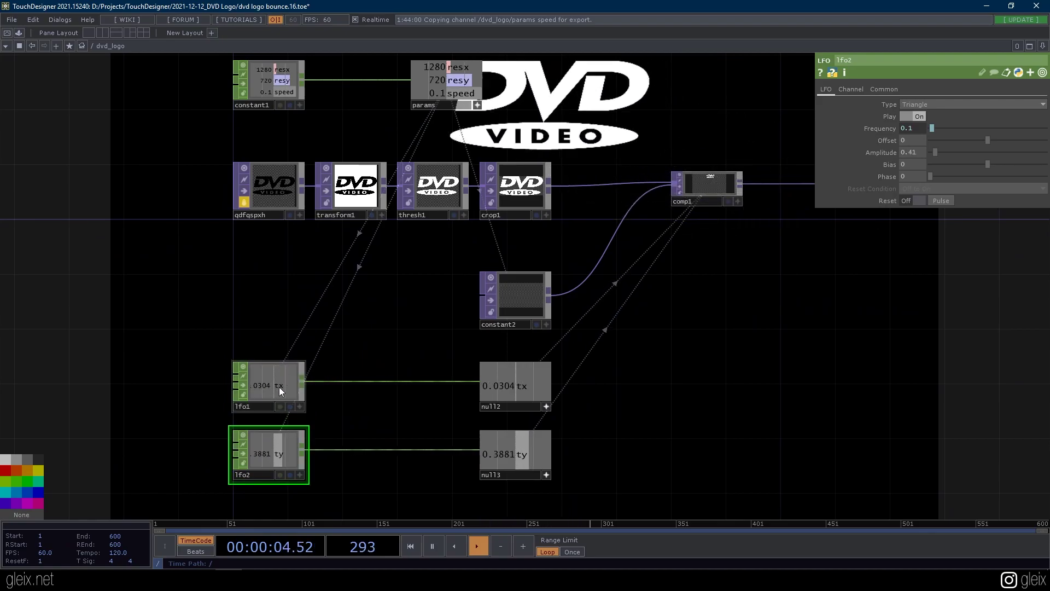
{"action": "left_click", "coordinate": [279, 386]}
{"action": "left_click", "coordinate": [277, 441]}
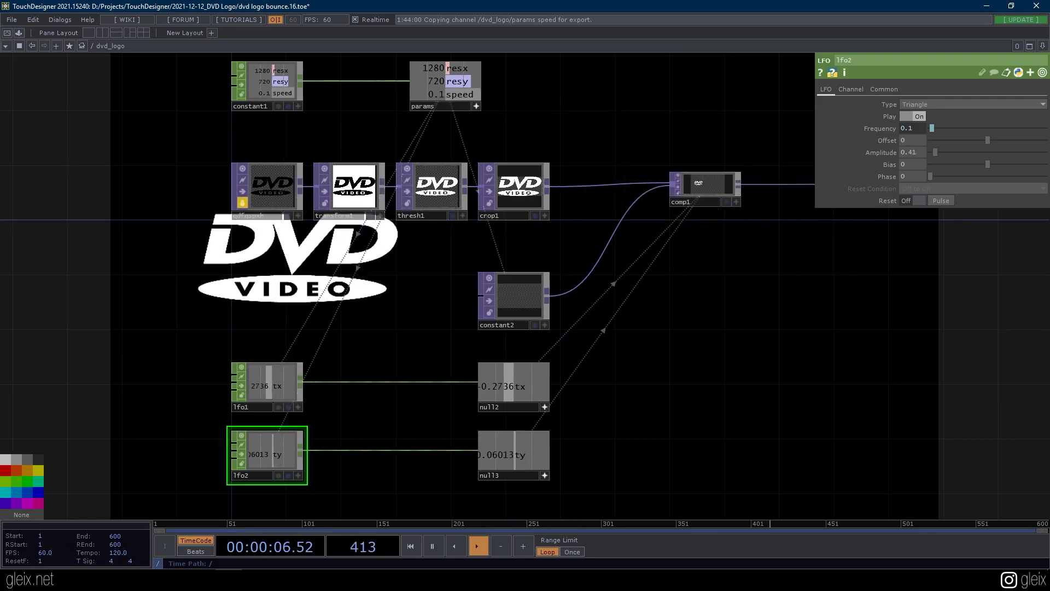
{"action": "left_click_drag", "start_coordinate": [552, 308], "coordinate": [543, 307]}
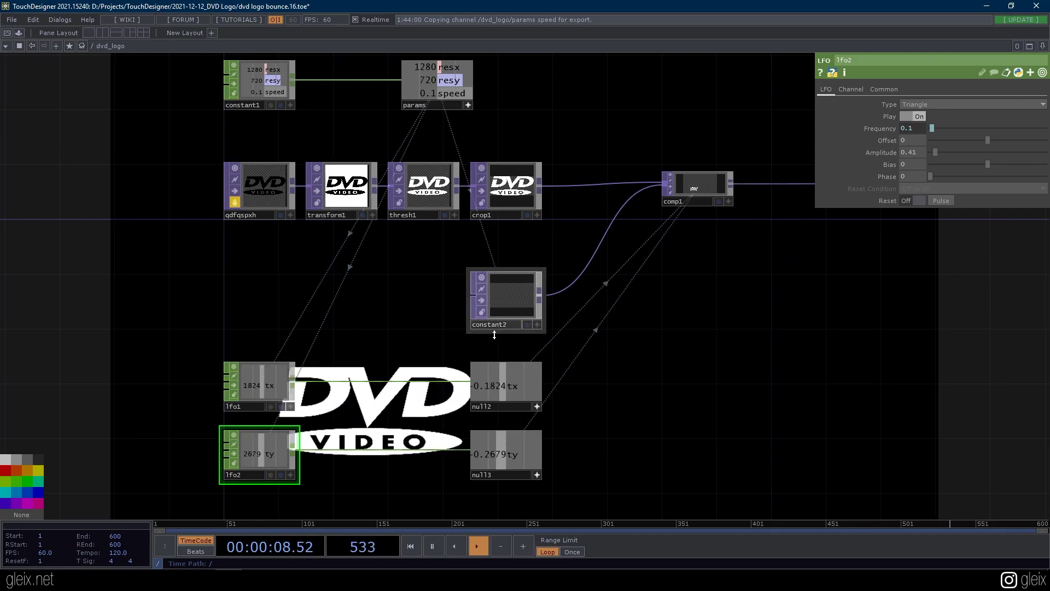
{"action": "left_click_drag", "start_coordinate": [683, 273], "coordinate": [647, 280]}
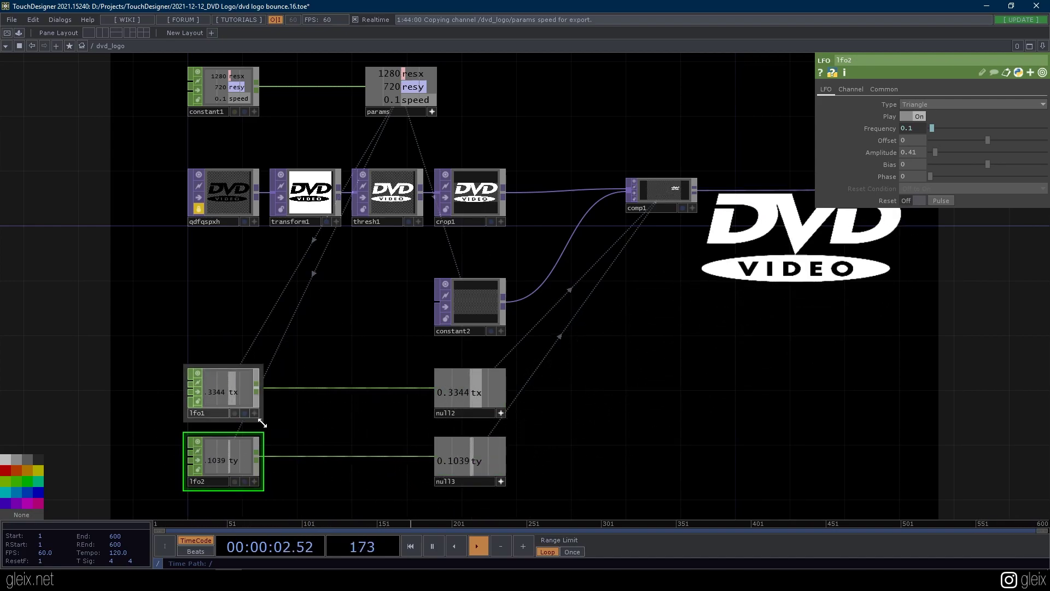
- Reference the resx channel of params temporarily in lfo2's bias, and cut the resulting expression from it for reuse
{"action": "left_click", "coordinate": [224, 87]}
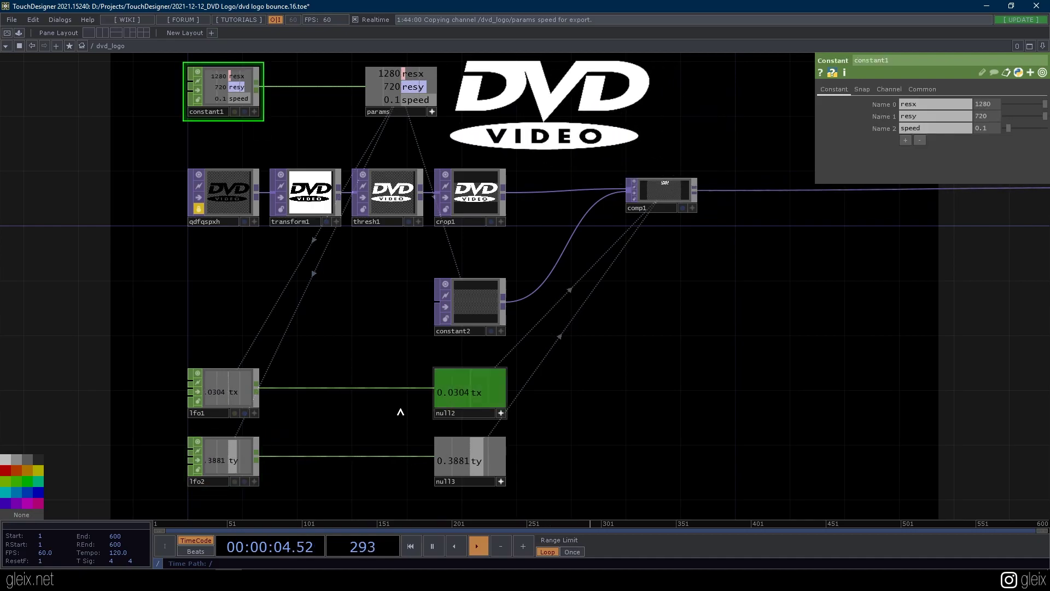
{"action": "left_click", "coordinate": [222, 464]}
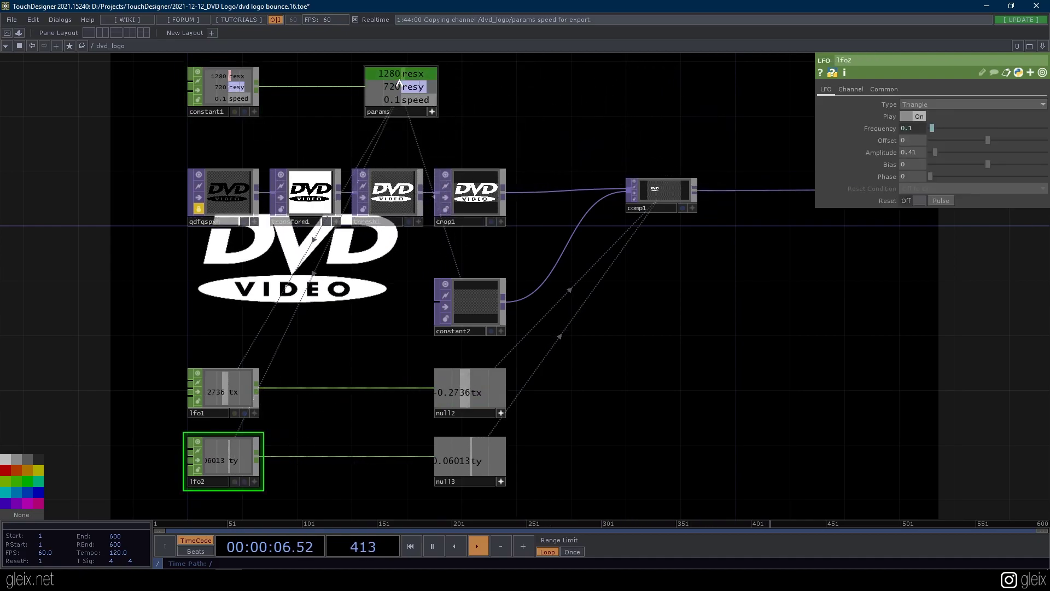
{"action": "left_click", "coordinate": [235, 457]}
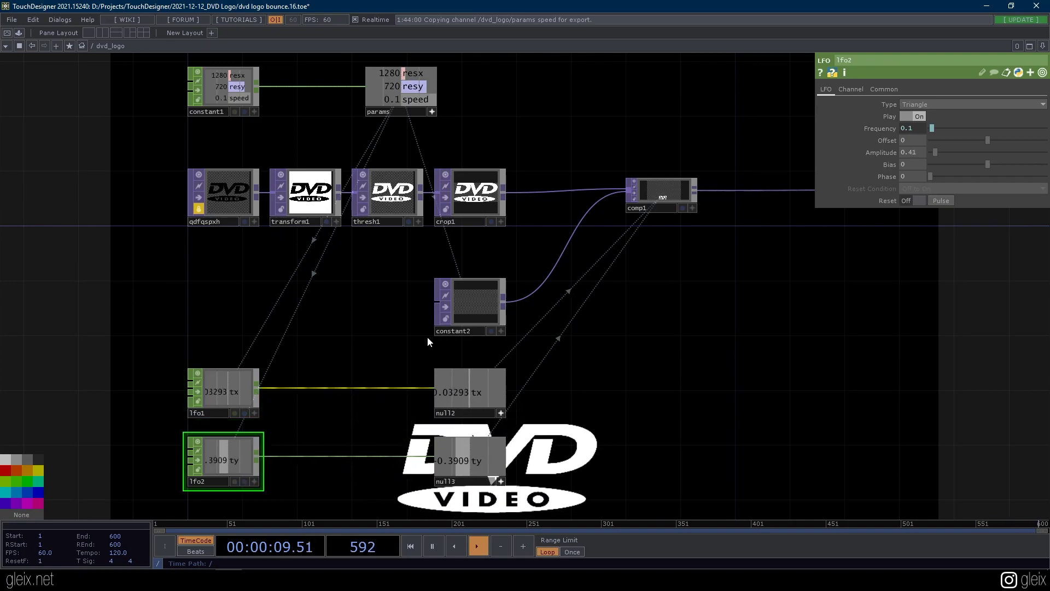
{"action": "left_click", "coordinate": [882, 128]}
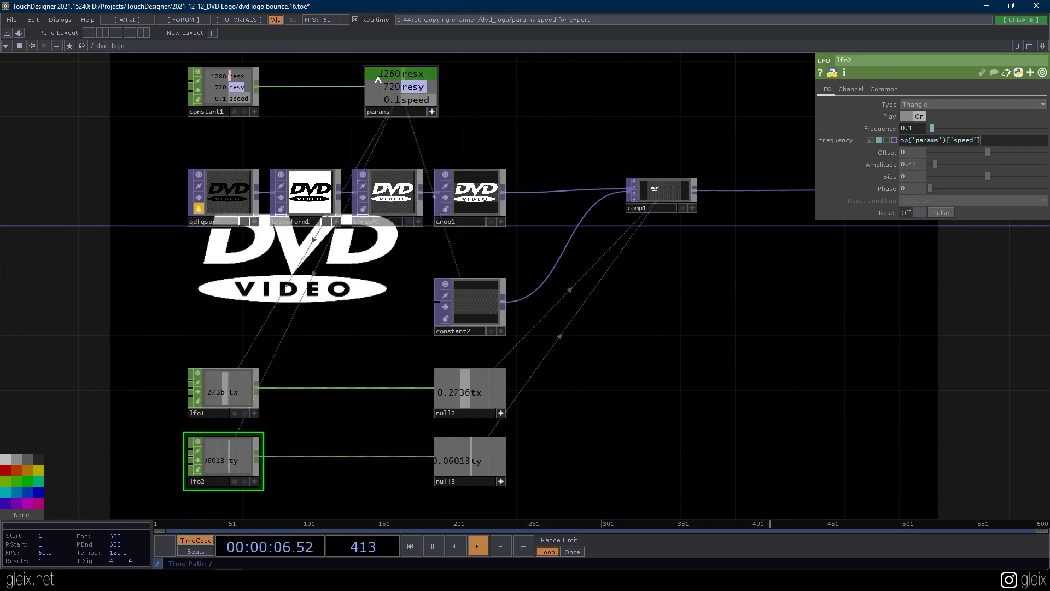
{"action": "left_click_drag", "start_coordinate": [410, 77], "coordinate": [793, 120]}
{"action": "left_click_drag", "start_coordinate": [907, 176], "coordinate": [908, 175]}
{"action": "left_click", "coordinate": [999, 188]}
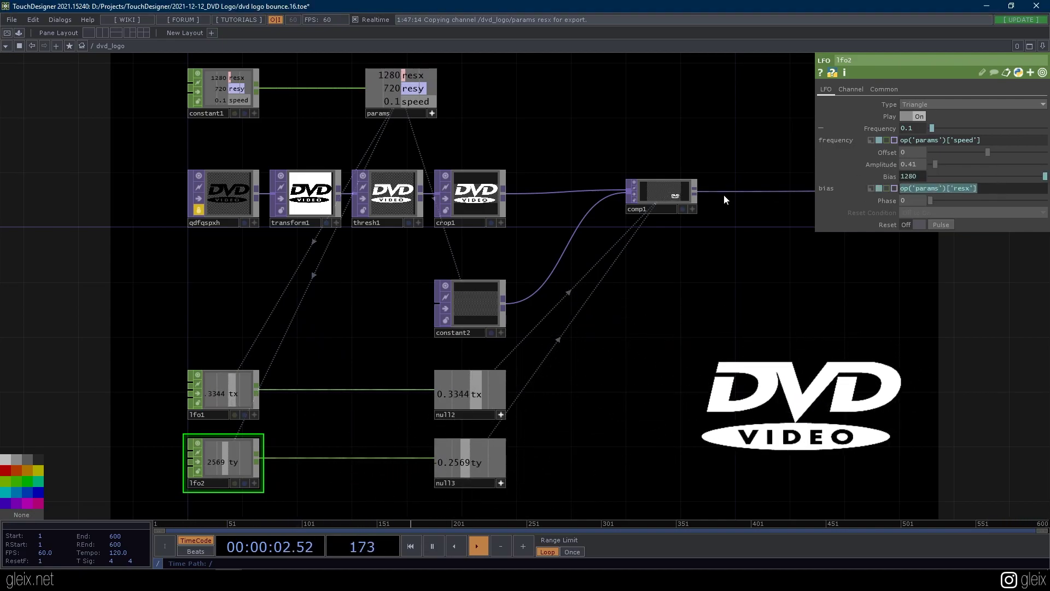
{"action": "key", "text": "BackSpace"}
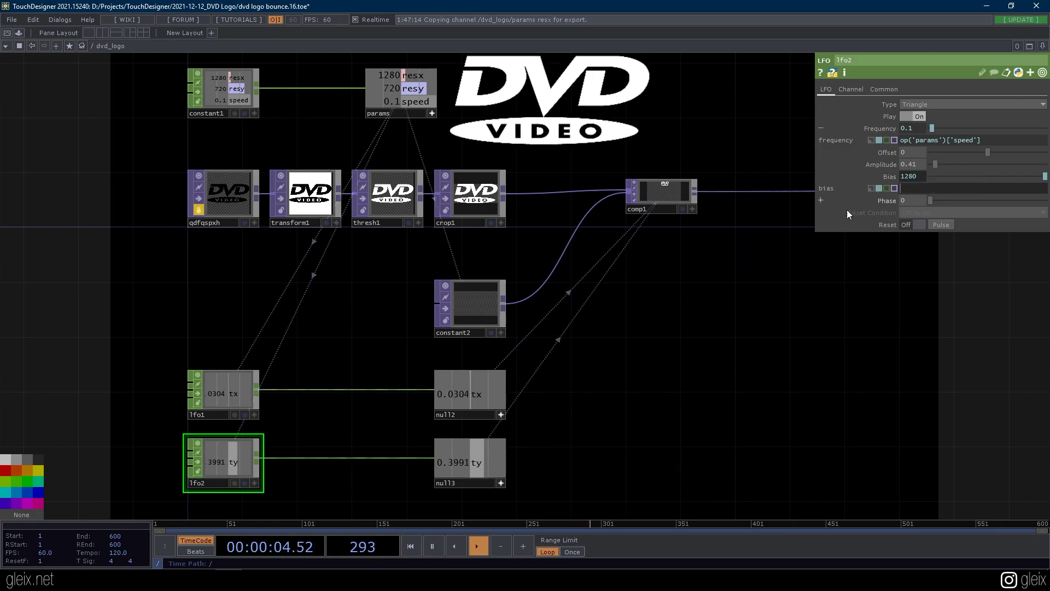
{"action": "key", "text": "Return"}
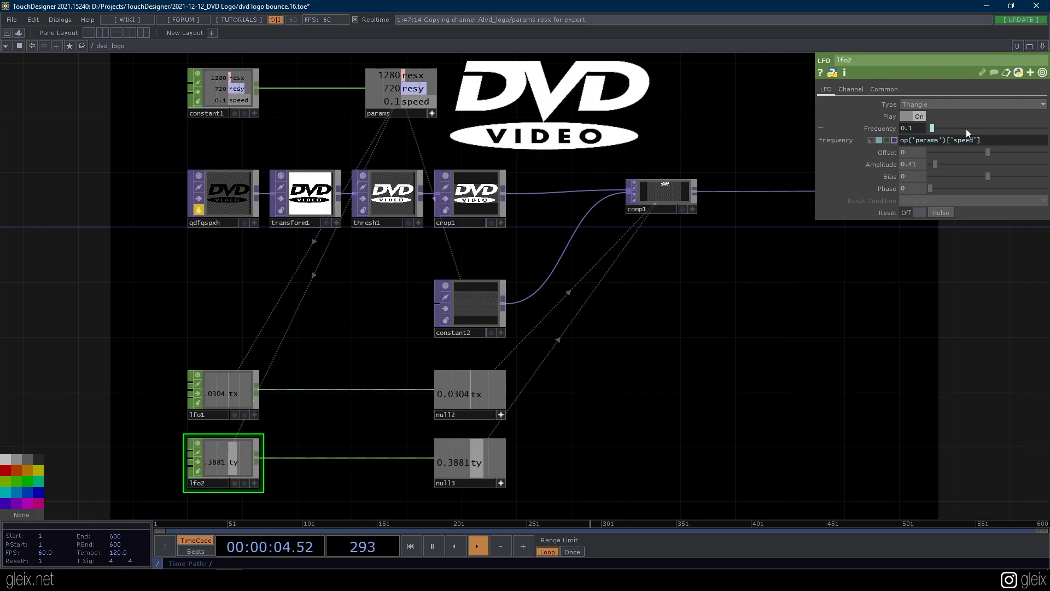
- Set lfo2's frequency expression to op('params')['speed'] * (op('params')['resx']/op('params')['resy'])
{"action": "left_click", "coordinate": [1008, 144]}
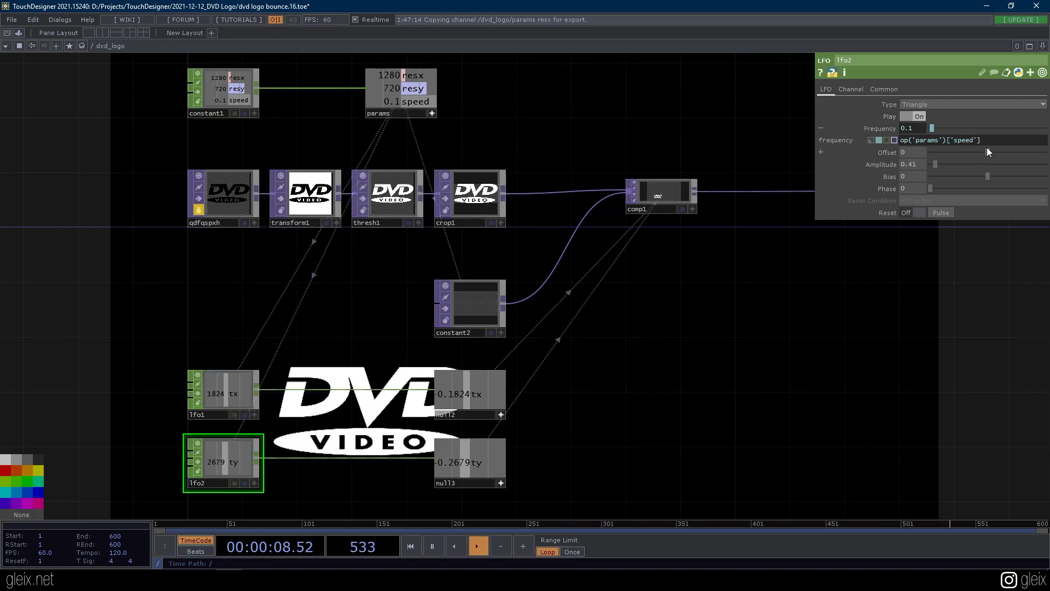
{"action": "type", "text": "* (op('params')['resx']"}
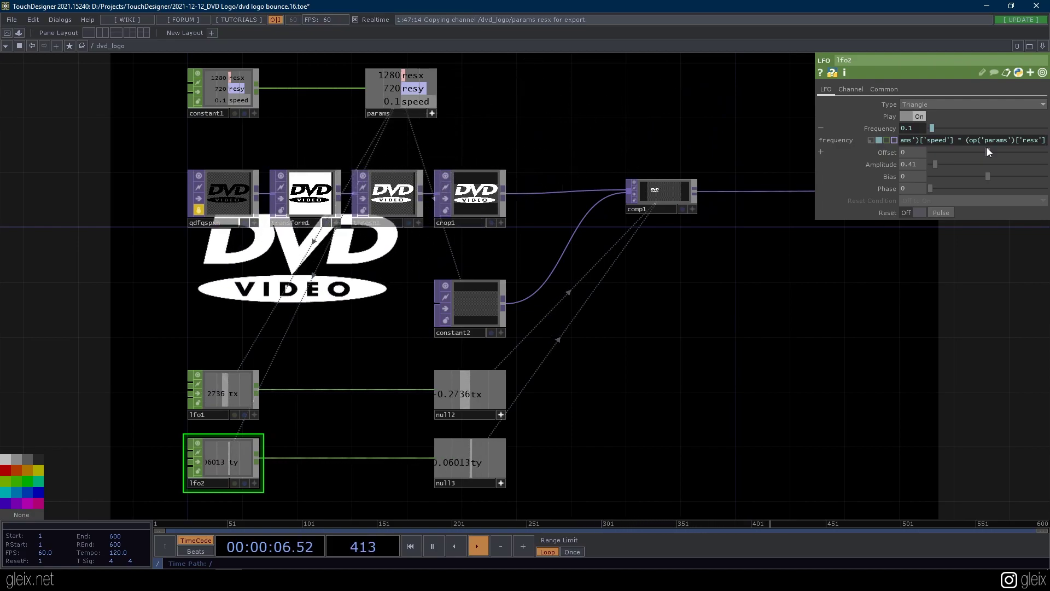
{"action": "type", "text": "/op('params')['resx']"}
{"action": "key", "text": "Left"}
{"action": "key", "text": "BackSpace"}
{"action": "type", "text": "y"}
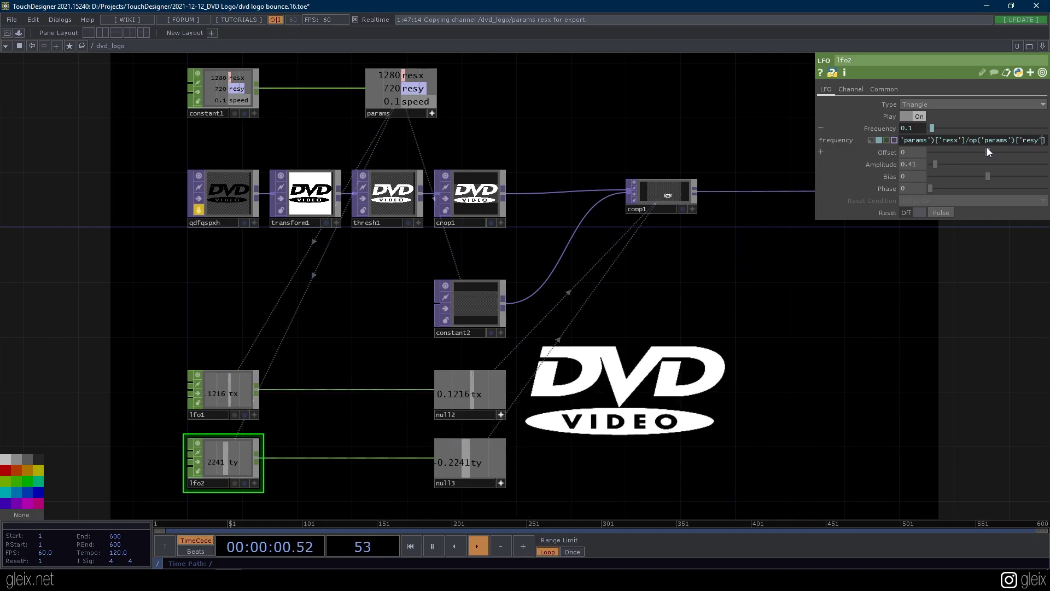
{"action": "key", "text": "Home"}
{"action": "type", "text": "op('params')['speed'] * ("}
{"action": "key", "text": "End"}
{"action": "type", "text": ")"}
{"action": "key", "text": "Return"}
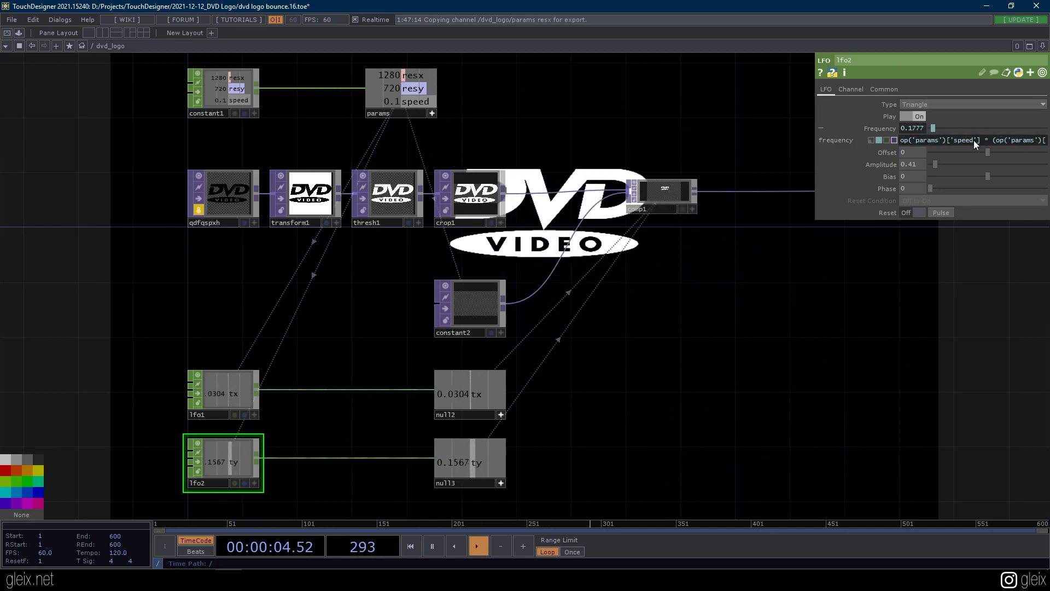
- Review lfo2's frequency expression and its effect on the logo's movement, then collapse the frequency parameter
{"action": "left_click_drag", "start_coordinate": [974, 140], "coordinate": [729, 145]}
{"action": "left_click_drag", "start_coordinate": [930, 286], "coordinate": [934, 286]}
{"action": "left_click_drag", "start_coordinate": [951, 141], "coordinate": [797, 142]}
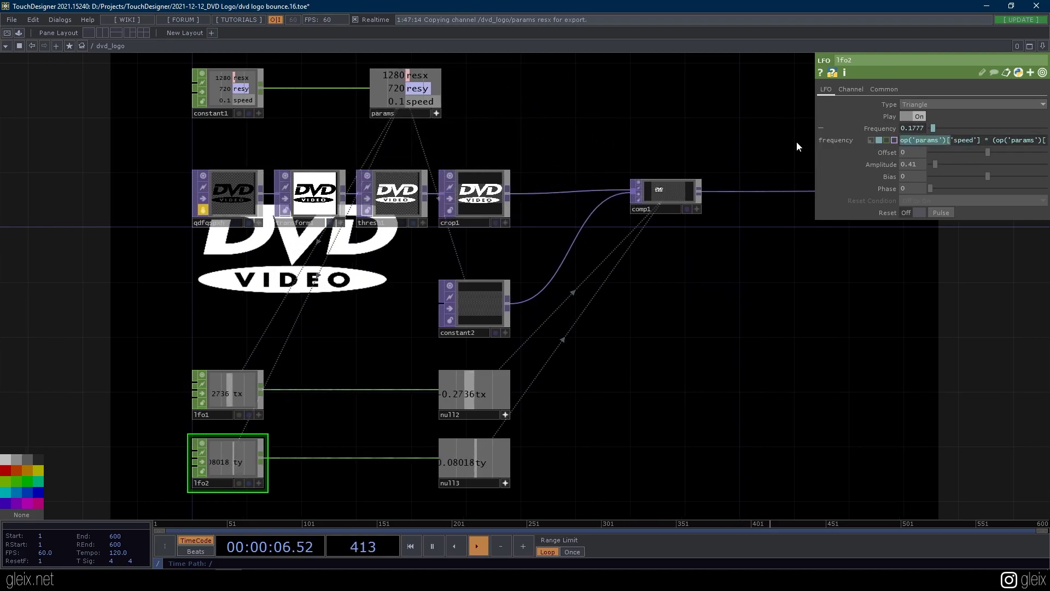
{"action": "left_click", "coordinate": [994, 143]}
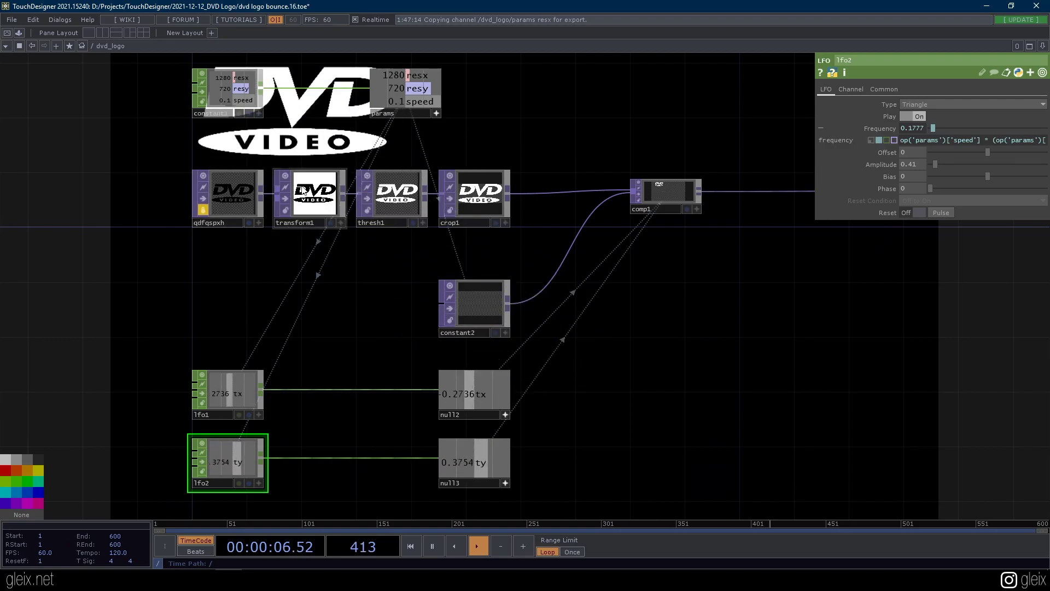
{"action": "scroll", "coordinate": [417, 383], "scroll_direction": "down", "scroll_amount": 6}
{"action": "left_click_drag", "start_coordinate": [356, 391], "coordinate": [344, 395]}
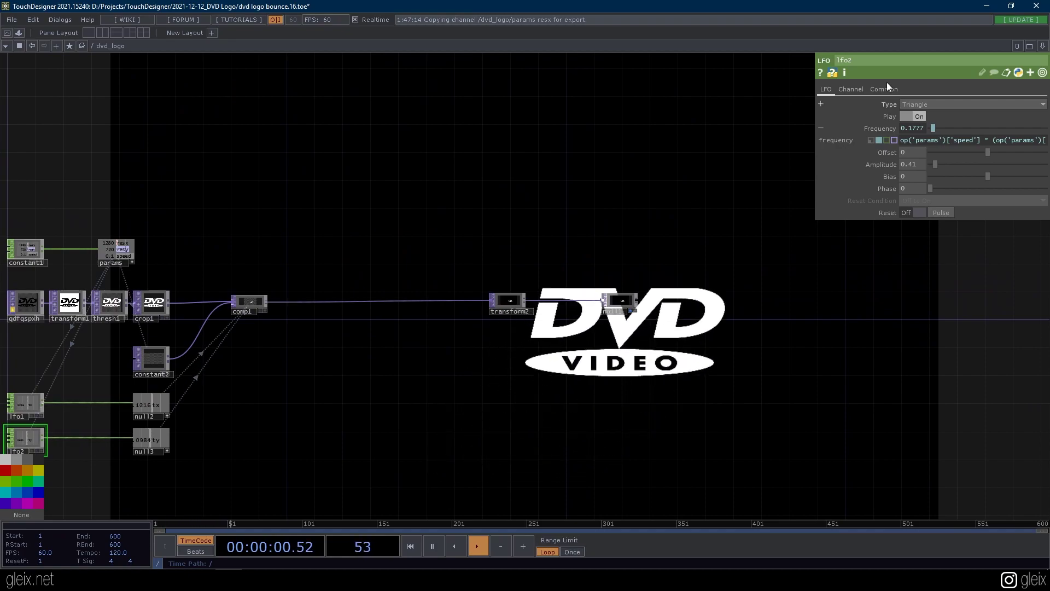
{"action": "left_click", "coordinate": [886, 127]}
- Insert a Composite TOP into the connection between comp1 and transform2
{"action": "left_click_drag", "start_coordinate": [423, 386], "coordinate": [611, 370]}
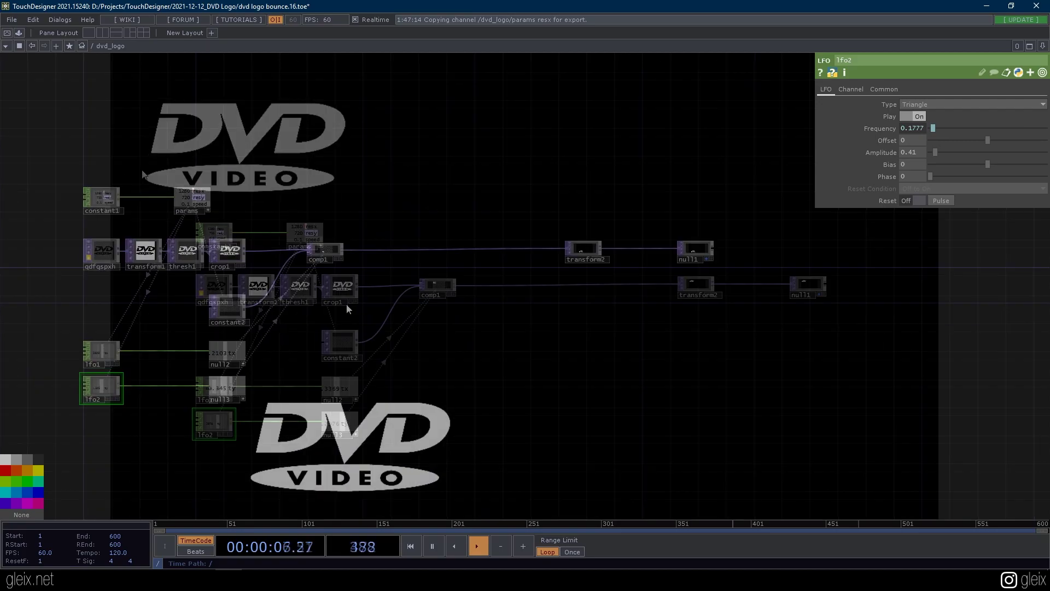
{"action": "scroll", "coordinate": [394, 319], "scroll_direction": "up", "scroll_amount": 3}
{"action": "scroll", "coordinate": [387, 337], "scroll_direction": "down", "scroll_amount": 3}
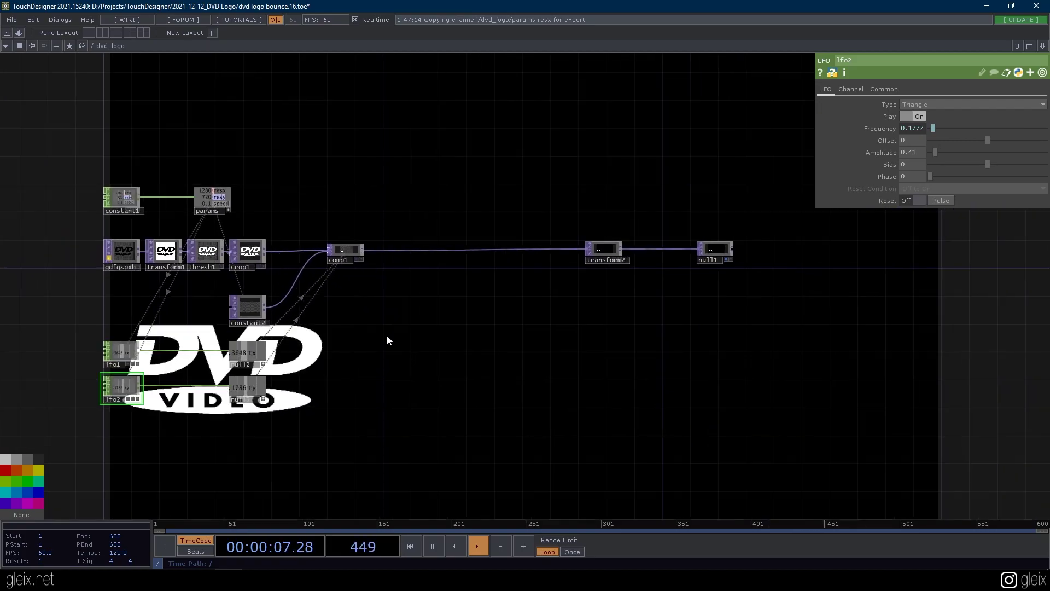
{"action": "left_click_drag", "start_coordinate": [331, 155], "coordinate": [213, 262]}
{"action": "scroll", "coordinate": [232, 343], "scroll_direction": "up", "scroll_amount": 3}
{"action": "left_click_drag", "start_coordinate": [413, 365], "coordinate": [468, 218]}
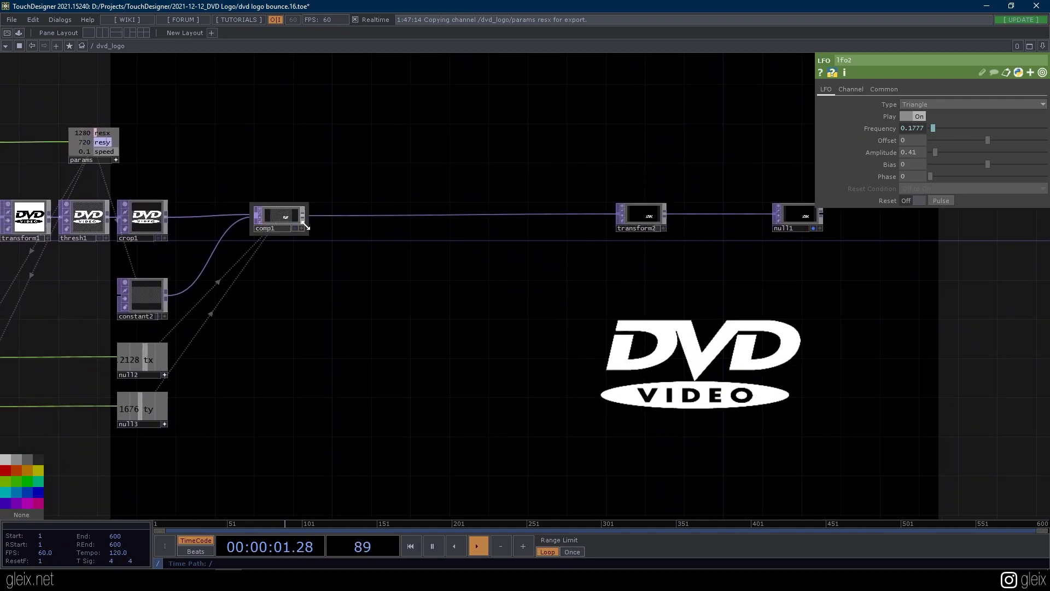
{"action": "scroll", "coordinate": [370, 270], "scroll_direction": "up", "scroll_amount": 3}
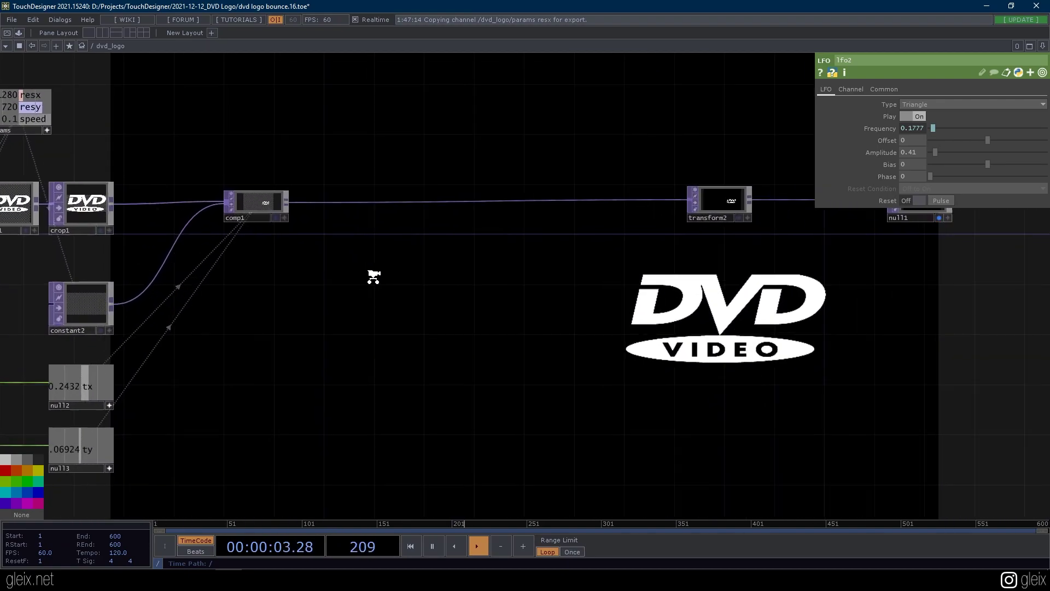
{"action": "left_click", "coordinate": [275, 197]}
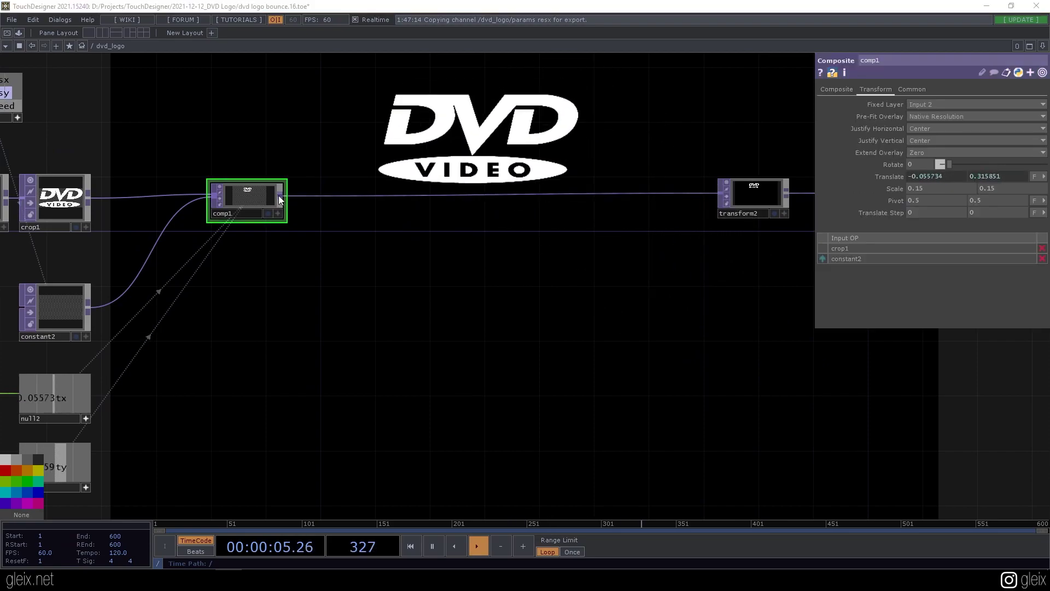
{"action": "key", "text": "Tab"}
{"action": "type", "text": "c"}
{"action": "left_click", "coordinate": [134, 186]}
{"action": "left_click", "coordinate": [529, 209]}
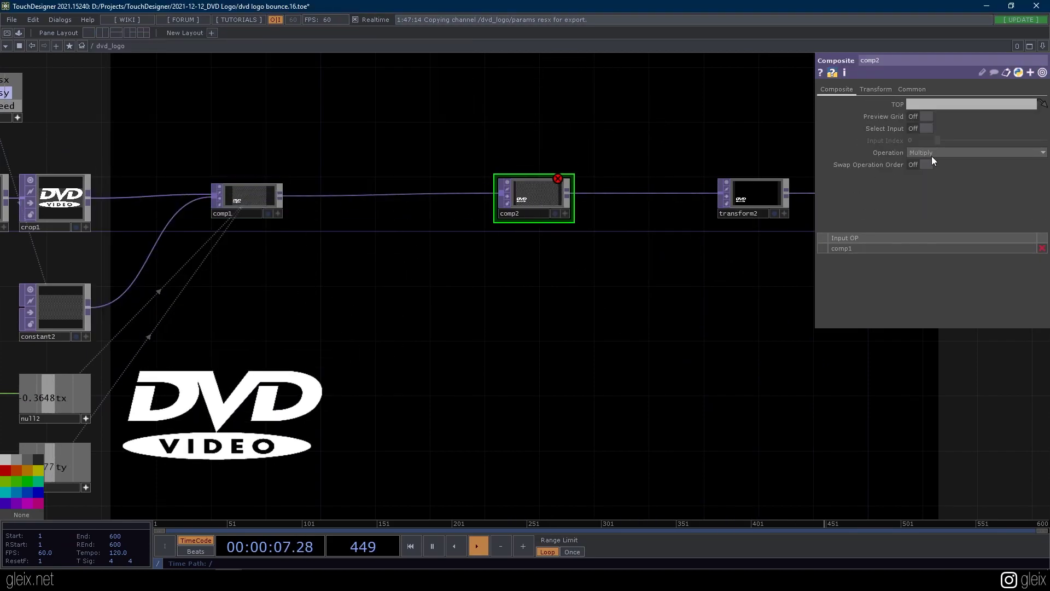
- Add a Noise TOP to the network below the link between comp1 and comp2
{"action": "key", "text": "Tab"}
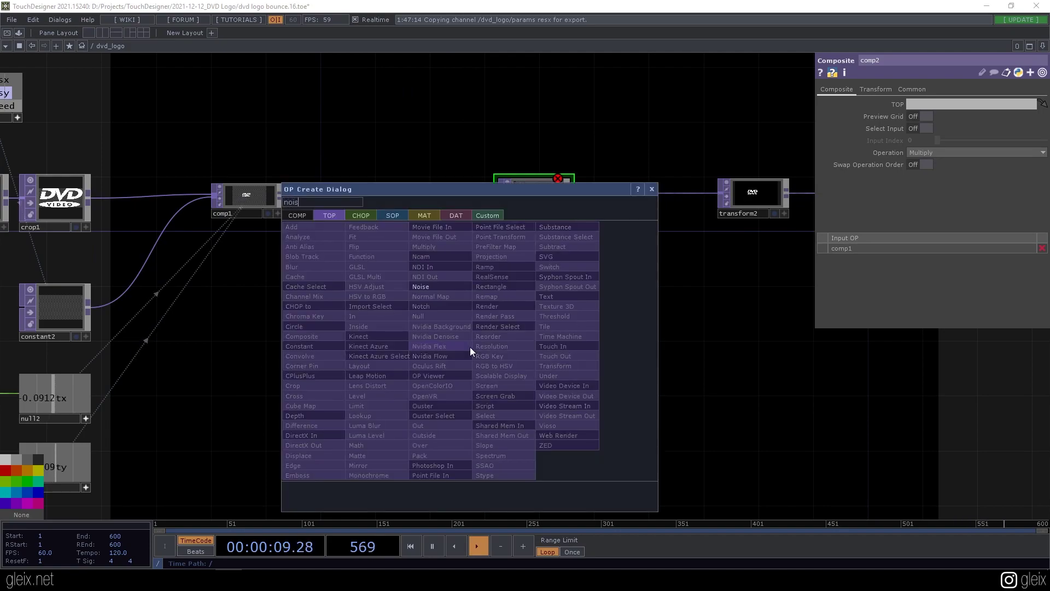
{"action": "left_click", "coordinate": [470, 347]}
{"action": "left_click", "coordinate": [470, 346]}
{"action": "left_click_drag", "start_coordinate": [460, 307], "coordinate": [616, 329]}
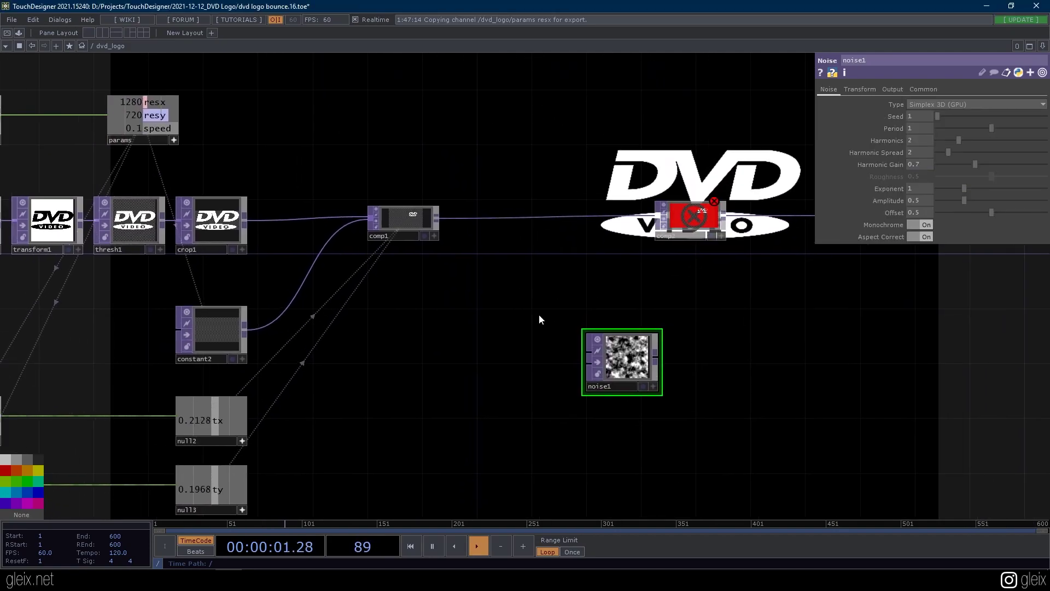
{"action": "middle_click_drag", "start_coordinate": [442, 162], "coordinate": [612, 272]}
- Link noise1's resolution width and height to the resx and resy channels of params
{"action": "left_click", "coordinate": [922, 89]}
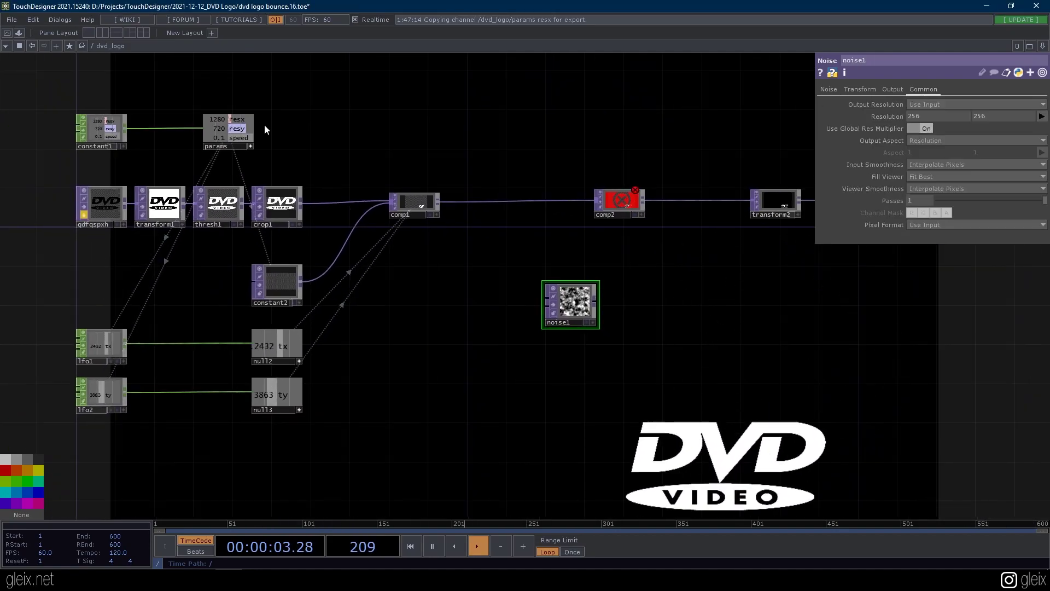
{"action": "left_click_drag", "start_coordinate": [240, 123], "coordinate": [715, 109]}
{"action": "left_click", "coordinate": [944, 110]}
{"action": "left_click_drag", "start_coordinate": [1005, 120], "coordinate": [1019, 115]}
{"action": "scroll", "coordinate": [651, 307], "scroll_direction": "up", "scroll_amount": 5}
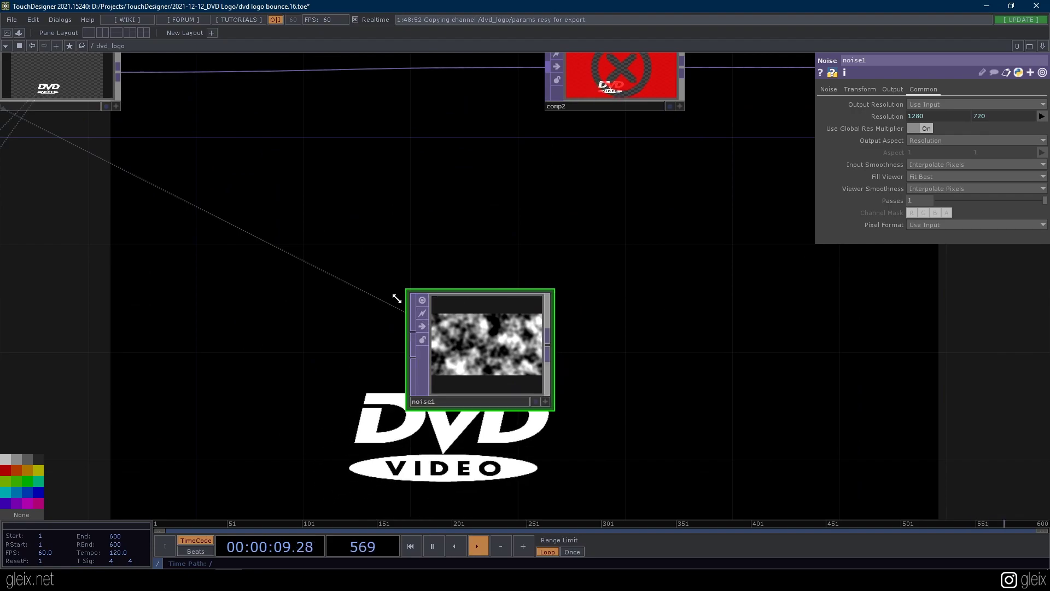
- Shift noise1 away from comp2 and set its transform scale to 0 on all three axes
{"action": "left_click_drag", "start_coordinate": [465, 355], "coordinate": [358, 356]}
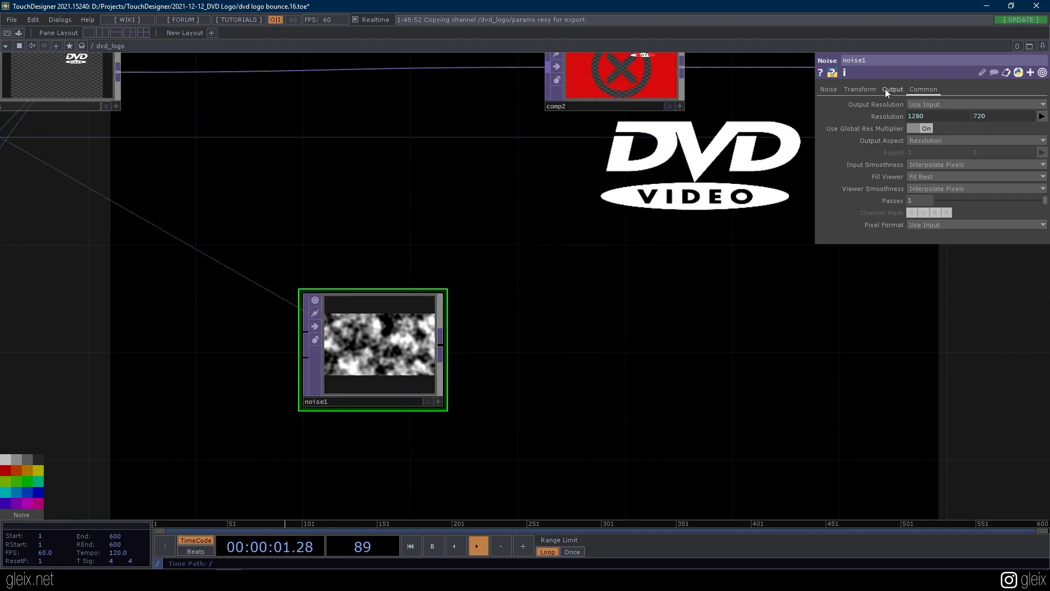
{"action": "left_click", "coordinate": [856, 90]}
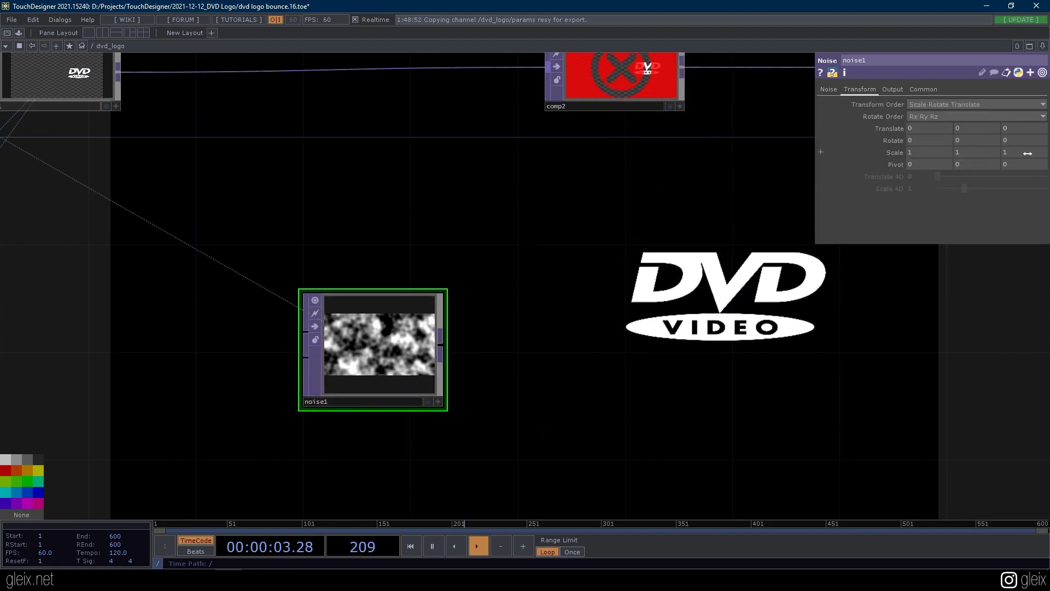
{"action": "left_click", "coordinate": [930, 152]}
{"action": "type", "text": "0"}
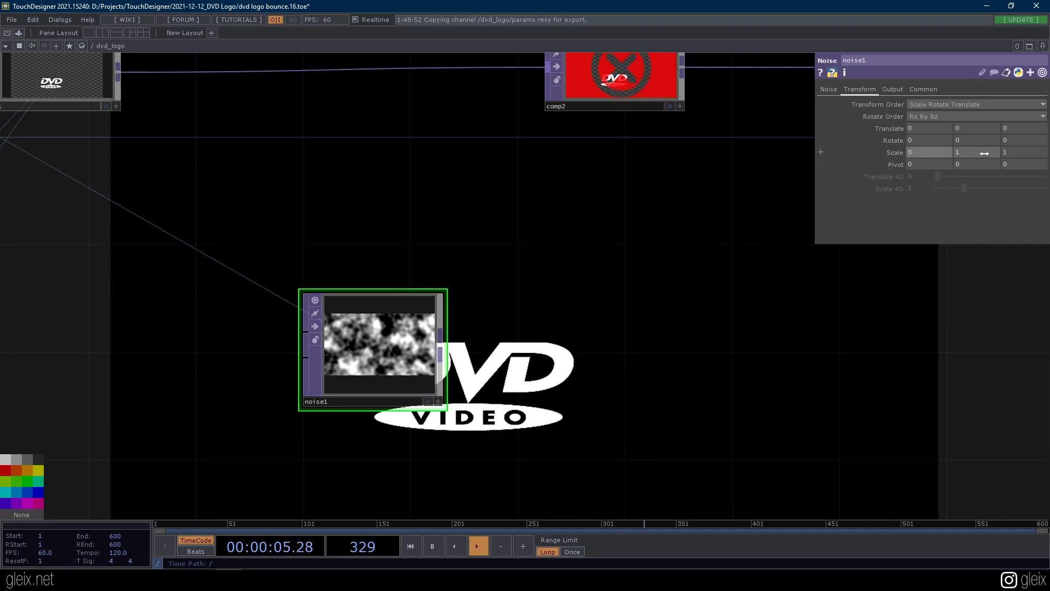
{"action": "left_click", "coordinate": [985, 154]}
{"action": "type", "text": "0"}
{"action": "left_click", "coordinate": [1029, 151]}
{"action": "type", "text": "0"}
{"action": "key", "text": "Return"}
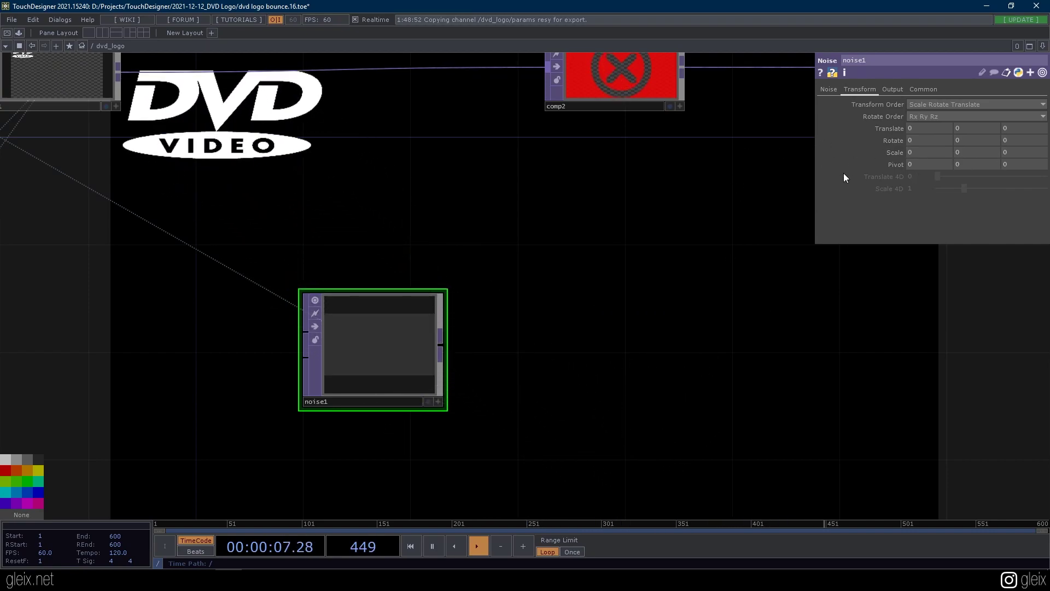
- Connect noise1's output to comp2 as its second input
{"action": "left_click", "coordinate": [829, 89]}
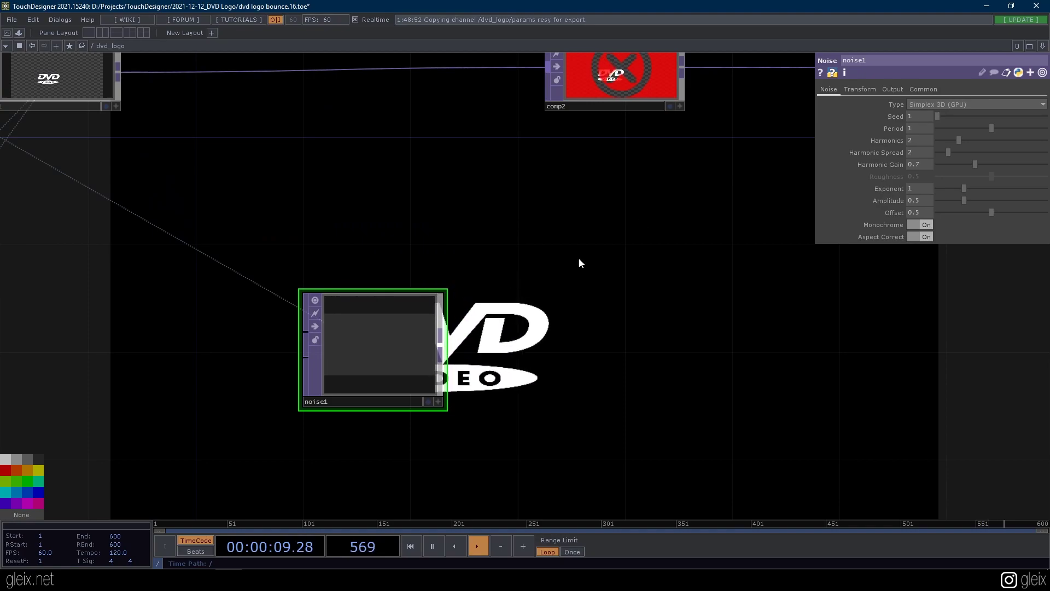
{"action": "left_click_drag", "start_coordinate": [568, 267], "coordinate": [543, 335]}
{"action": "scroll", "coordinate": [543, 335], "scroll_direction": "down", "scroll_amount": 2}
{"action": "left_click_drag", "start_coordinate": [455, 395], "coordinate": [534, 203]}
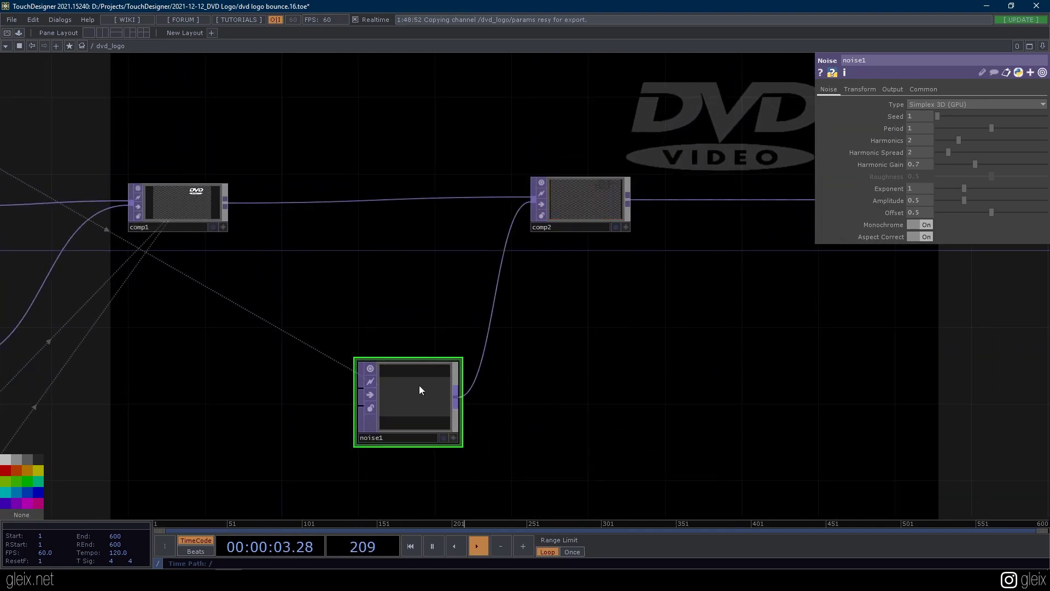
- Turn off noise1's Monochrome option and set its seed to 51 to tint the logo
{"action": "middle_click_drag", "start_coordinate": [924, 117], "coordinate": [944, 103]}
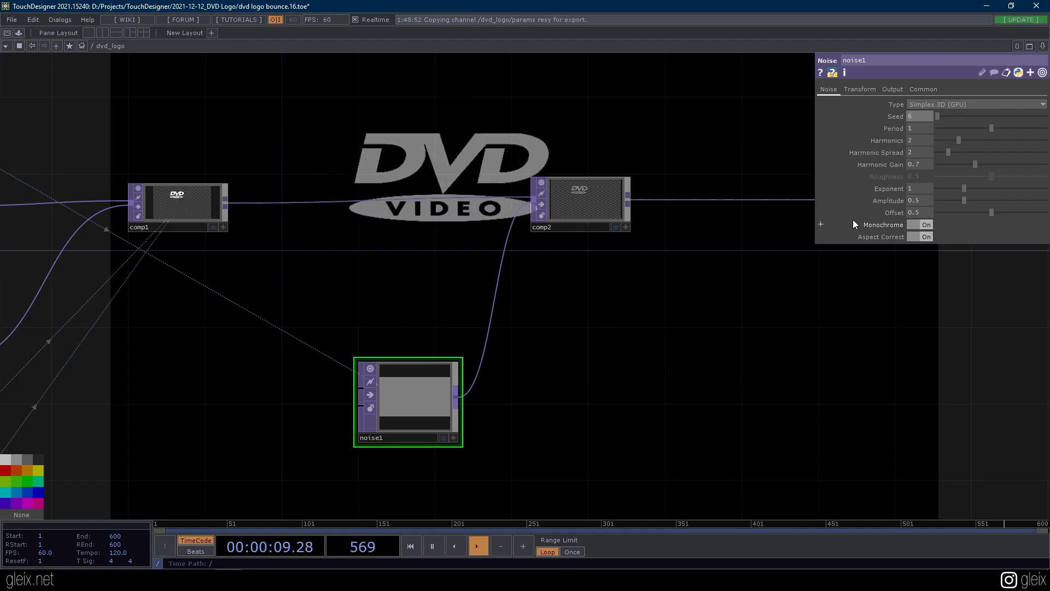
{"action": "left_click", "coordinate": [927, 223]}
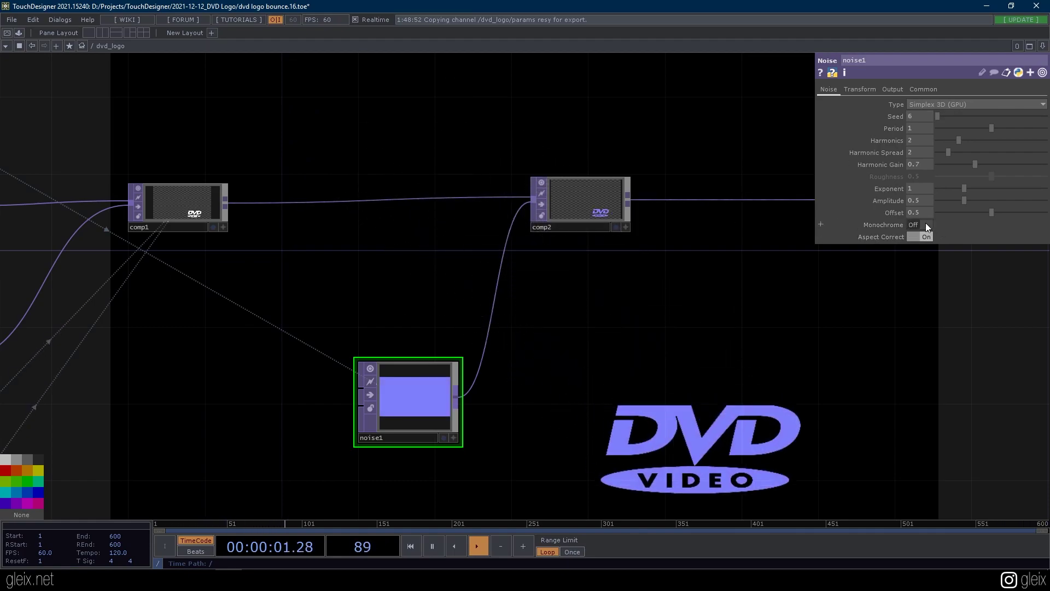
{"action": "mouse_move", "coordinate": [923, 117]}
{"action": "middle_mouse_down"}
{"action": "mouse_move", "coordinate": [923, 96]}
{"action": "mouse_move", "coordinate": [942, 96]}
{"action": "mouse_move", "coordinate": [922, 100]}
{"action": "middle_mouse_up"}
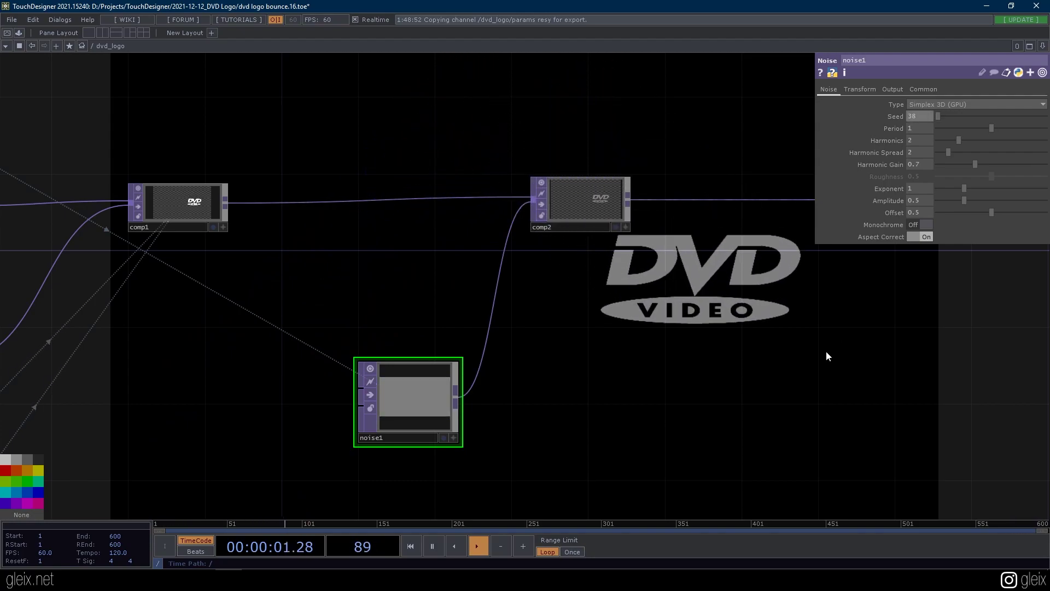
{"action": "middle_click_drag", "start_coordinate": [925, 117], "coordinate": [940, 106]}
- Tidy the network by placing noise1 just below comp2 and moving the lfo1, lfo2, null2 and null3 rows further down
{"action": "scroll", "coordinate": [451, 240], "scroll_direction": "down", "scroll_amount": 3}
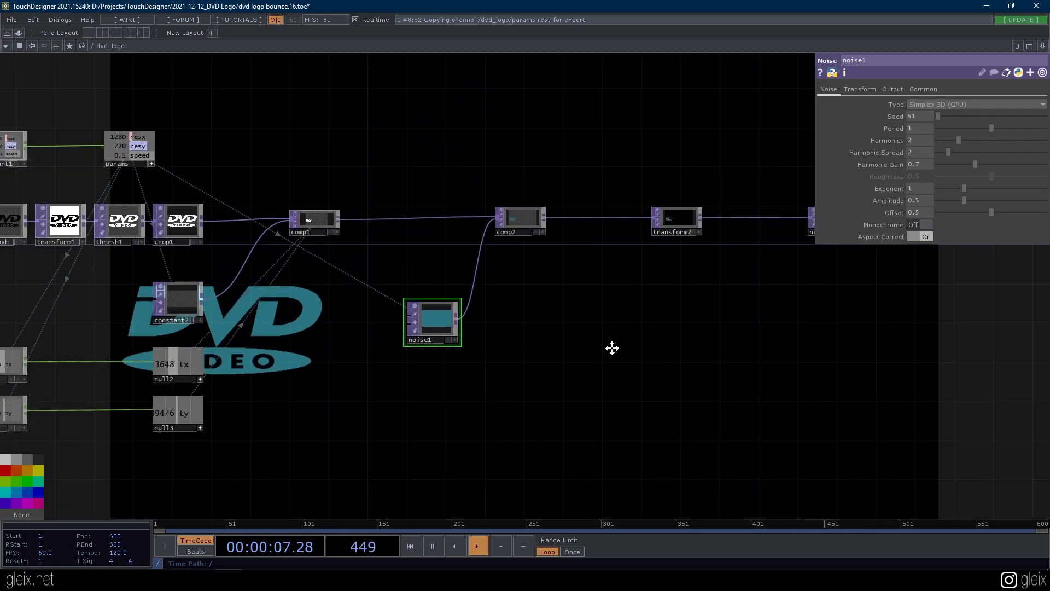
{"action": "left_click_drag", "start_coordinate": [369, 413], "coordinate": [472, 400]}
{"action": "left_click_drag", "start_coordinate": [550, 289], "coordinate": [539, 261]}
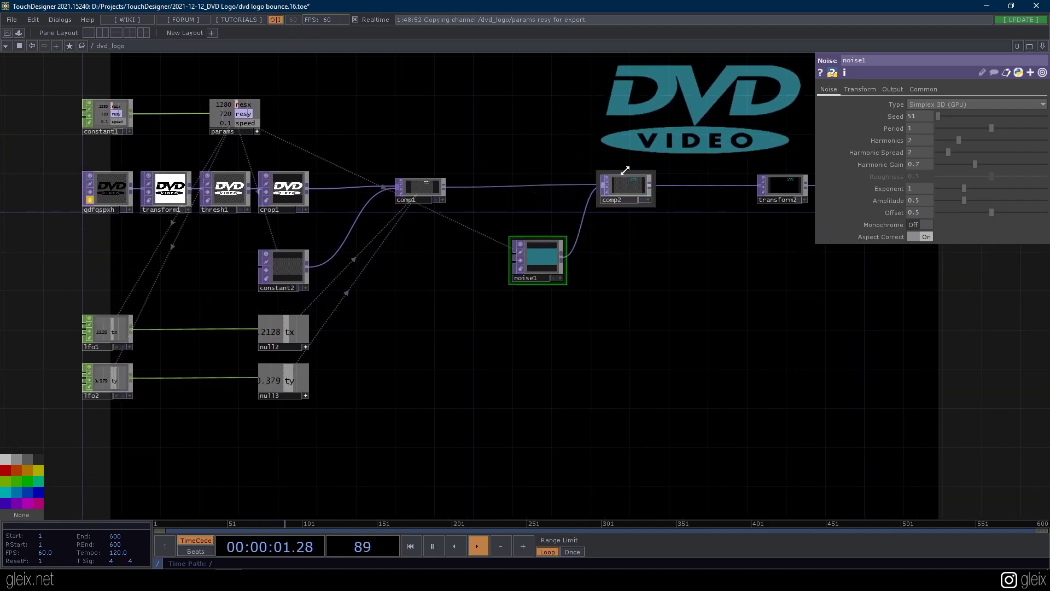
{"action": "left_click_drag", "start_coordinate": [413, 452], "coordinate": [96, 399]}
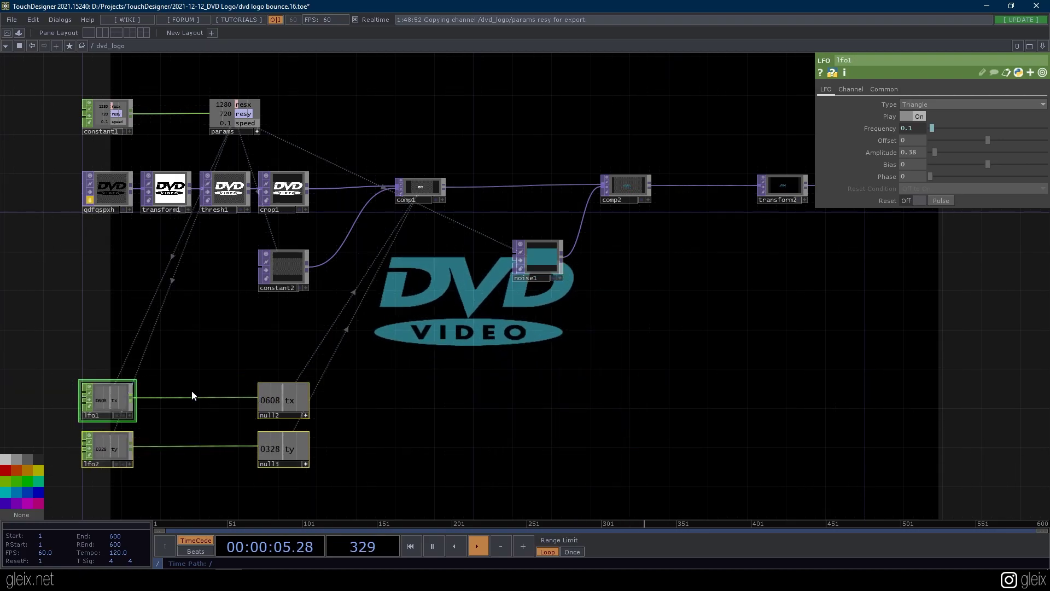
- Add a Logic CHOP connected to the output of null2
{"action": "scroll", "coordinate": [402, 408], "scroll_direction": "up", "scroll_amount": 3}
{"action": "left_click_drag", "start_coordinate": [403, 408], "coordinate": [539, 322]}
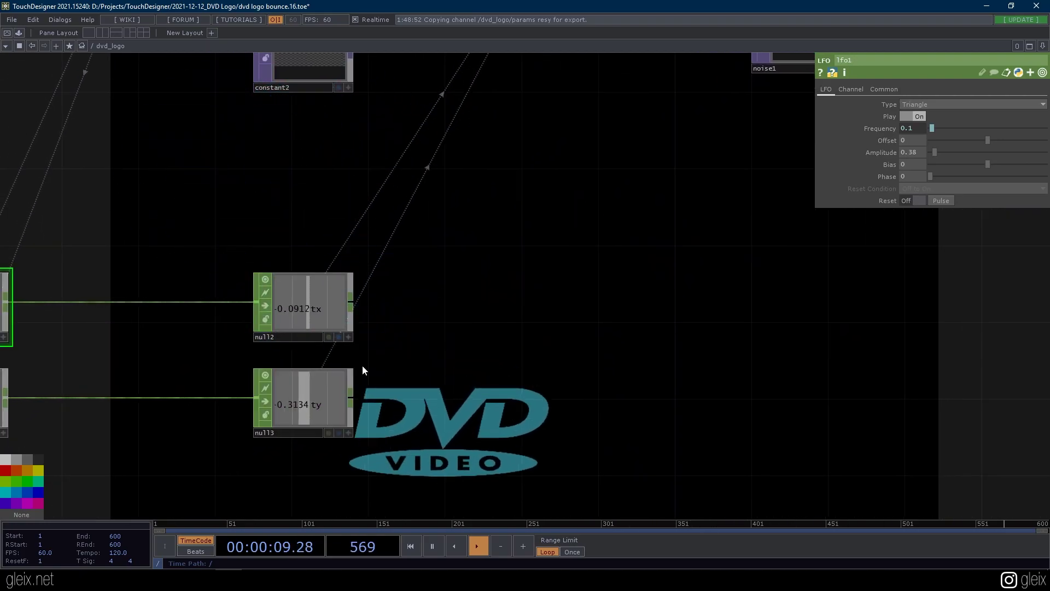
{"action": "left_click", "coordinate": [352, 304]}
{"action": "type", "text": "logic"}
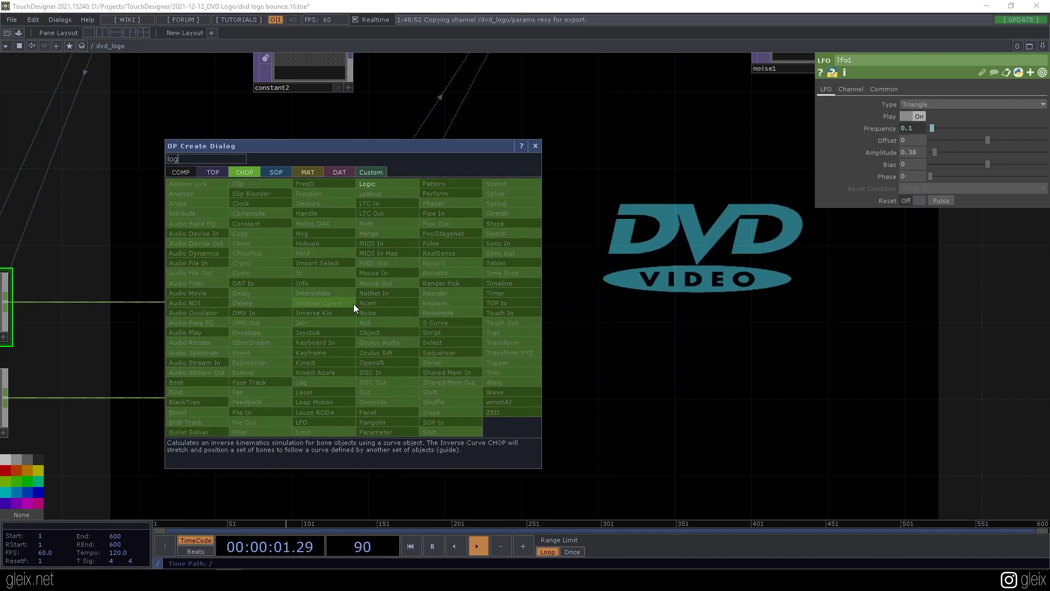
{"action": "left_click", "coordinate": [405, 184]}
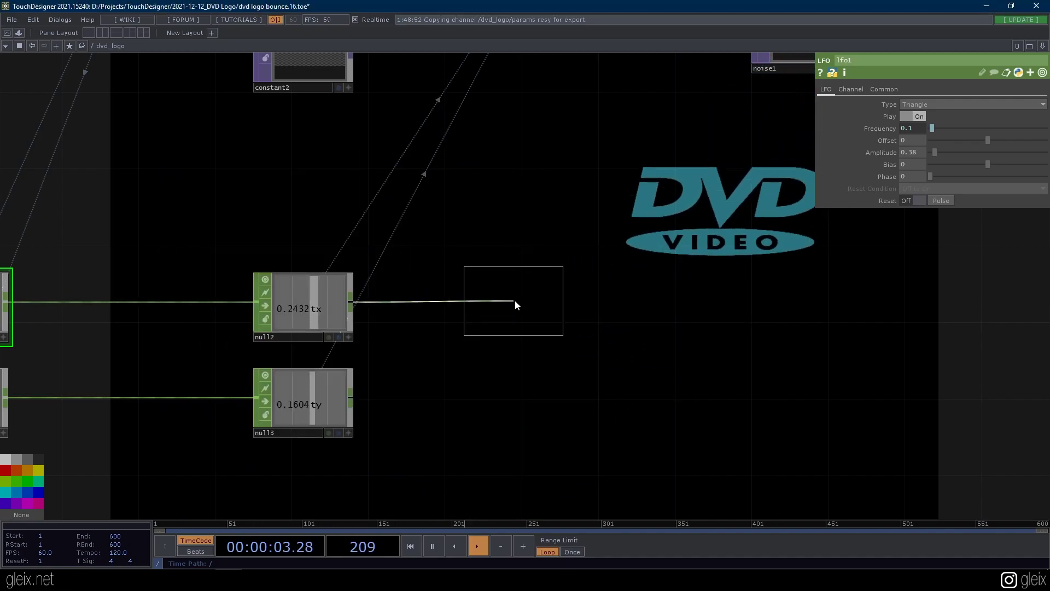
{"action": "left_click", "coordinate": [517, 302]}
- Duplicate logic1 beneath itself, feed the copy from null3 and remove its connection to null2
{"action": "key", "text": "ctrl+c"}
{"action": "key", "text": "ctrl+v"}
{"action": "left_click", "coordinate": [512, 400]}
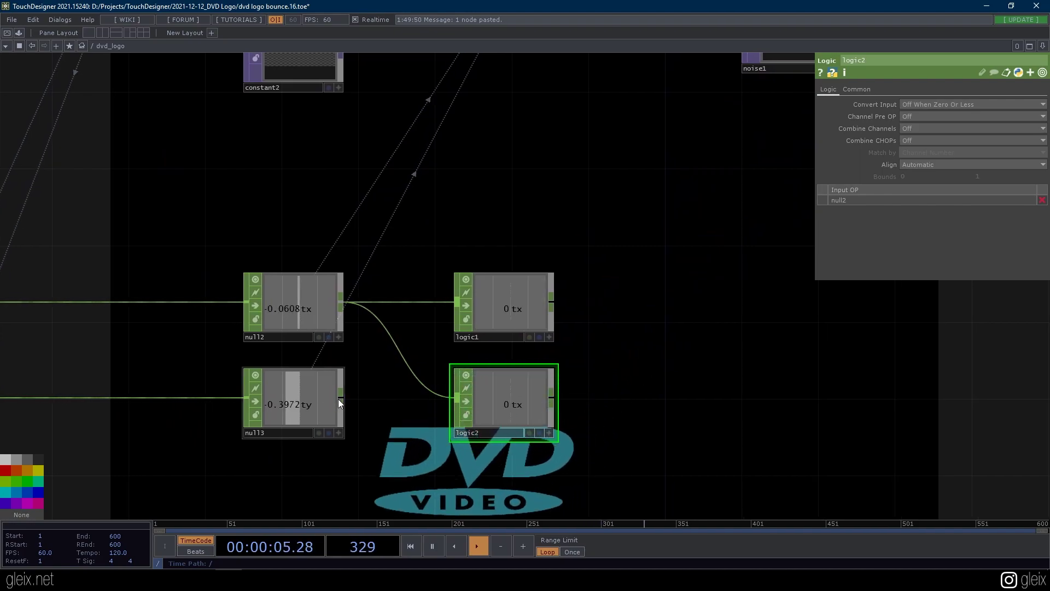
{"action": "left_click", "coordinate": [514, 290]}
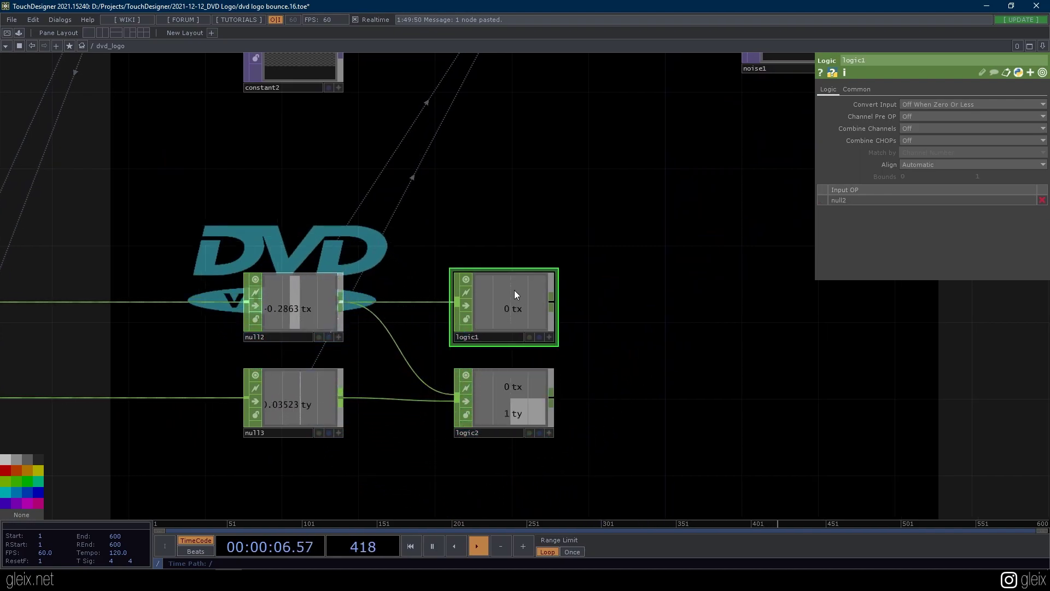
{"action": "right_click", "coordinate": [419, 384]}
{"action": "left_click", "coordinate": [431, 412]}
- Set logic1's Convert Input option to Off When Outside Bounds
{"action": "left_click_drag", "start_coordinate": [741, 304], "coordinate": [632, 337]}
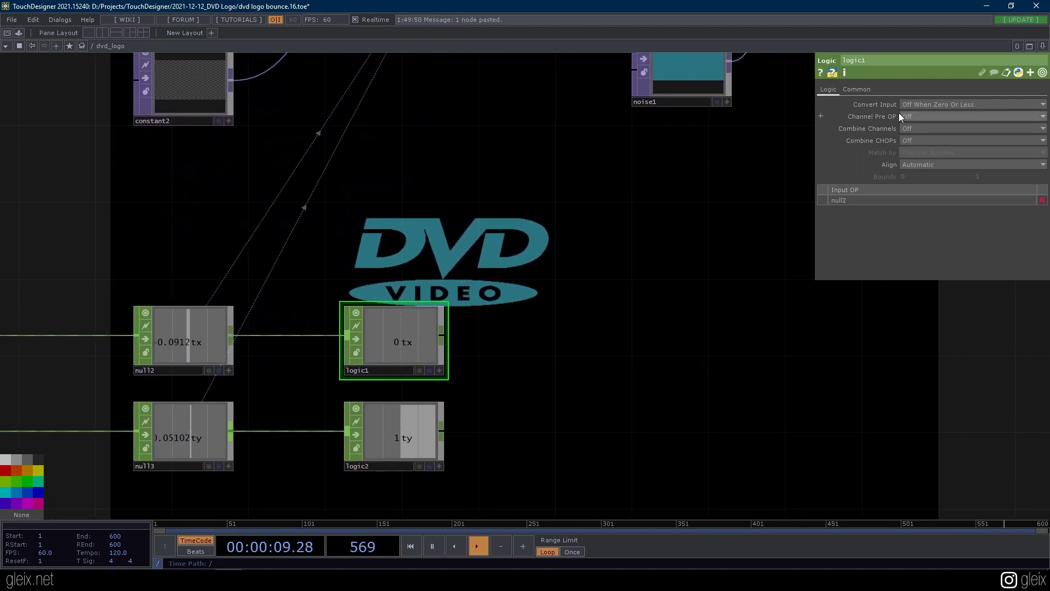
{"action": "left_click", "coordinate": [915, 103]}
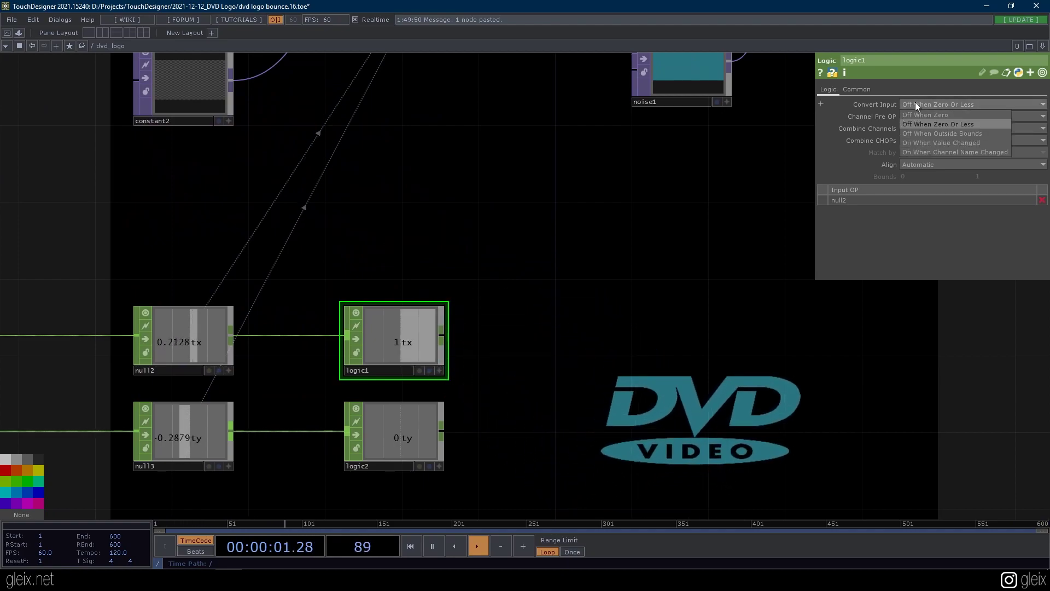
{"action": "left_click", "coordinate": [975, 133]}
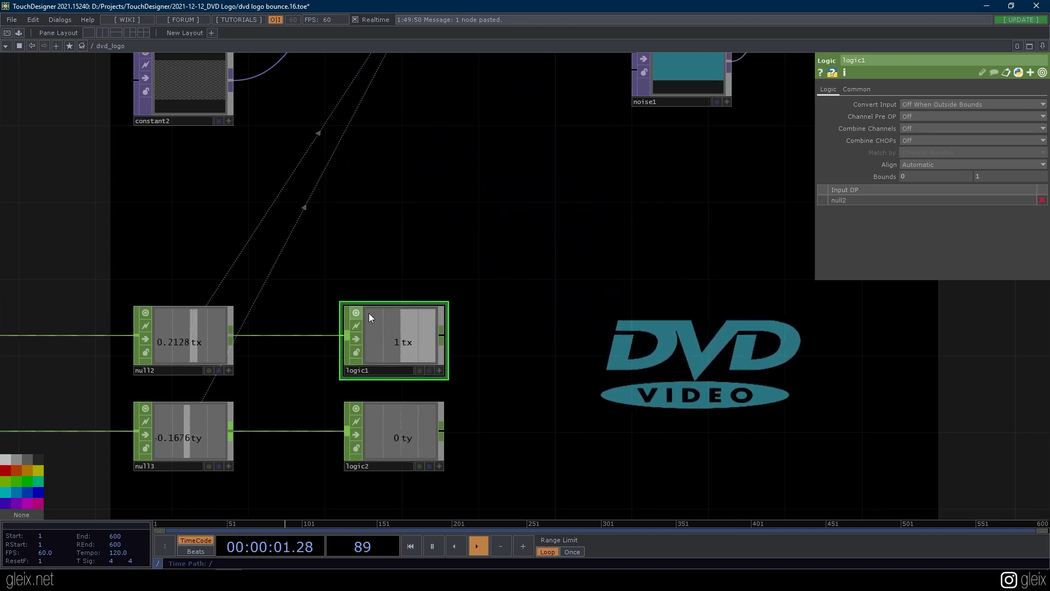
- Reference lfo1's amplitude in logic1's lower bound with the expression op('lfo1').par.amp
{"action": "left_click_drag", "start_coordinate": [356, 268], "coordinate": [562, 278]}
{"action": "left_click_drag", "start_coordinate": [575, 213], "coordinate": [726, 208]}
{"action": "left_click", "coordinate": [199, 351]}
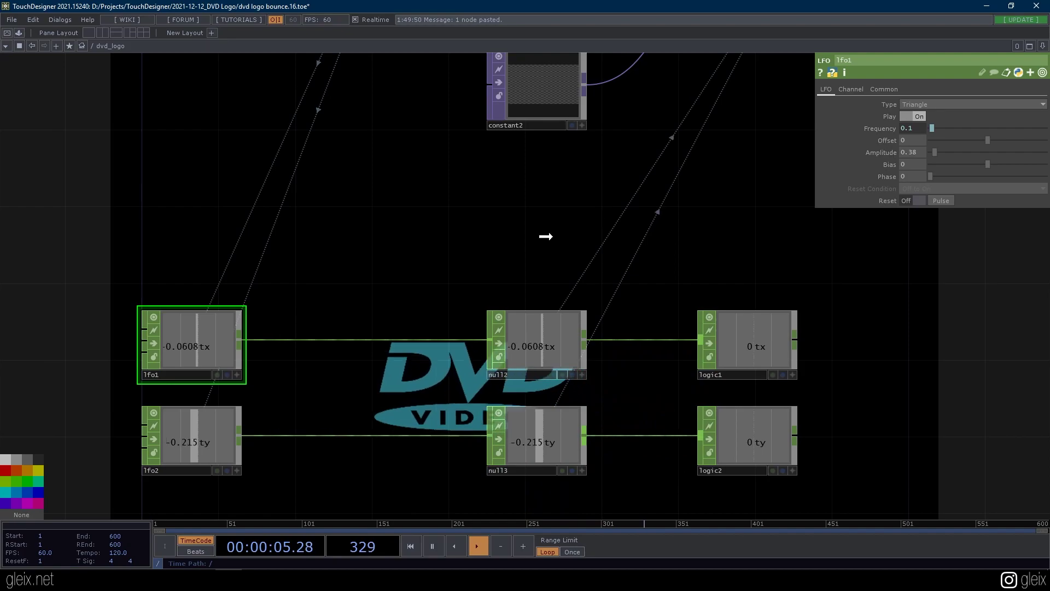
{"action": "left_click_drag", "start_coordinate": [762, 334], "coordinate": [944, 175]}
{"action": "left_click", "coordinate": [943, 170]}
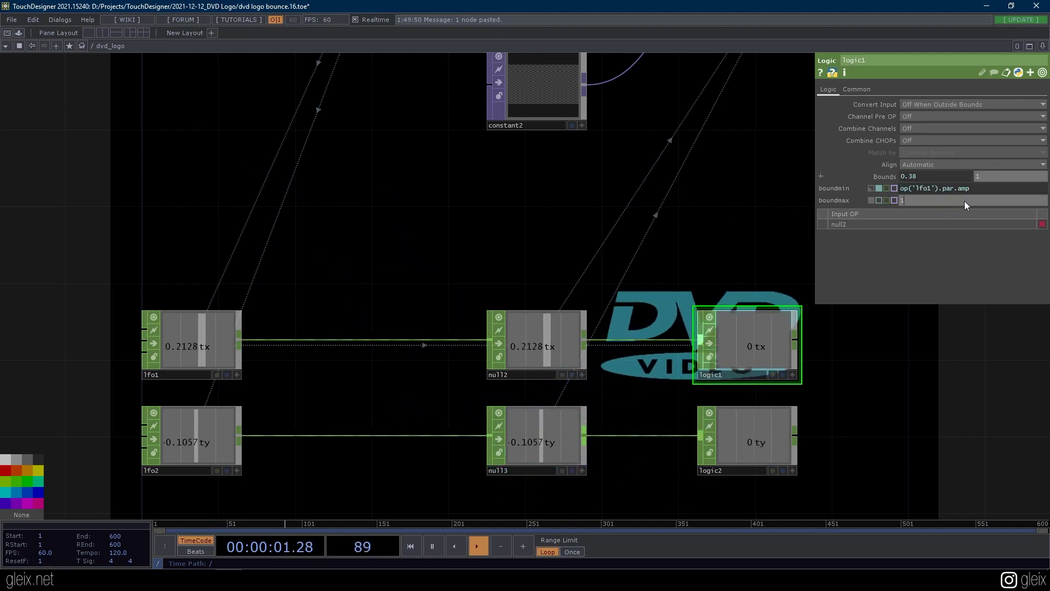
- Reference lfo1's amplitude in logic1's upper bound with op('lfo1').par.amp and multiply the lower-bound expression by -1
{"action": "key", "text": "ctrl+v"}
{"action": "key", "text": "Return"}
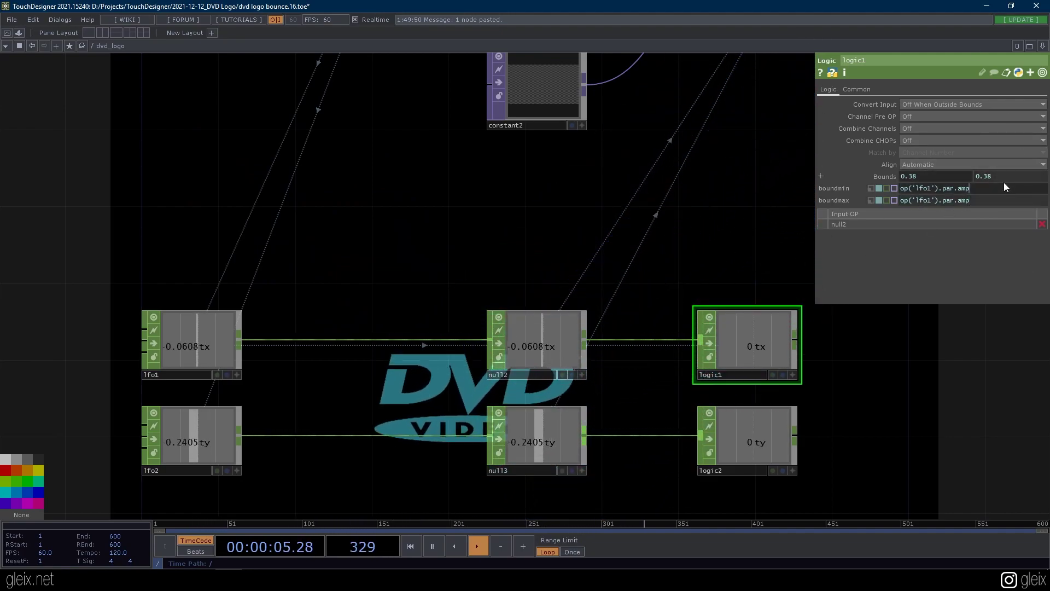
{"action": "type", "text": "1"}
{"action": "key", "text": "Return"}
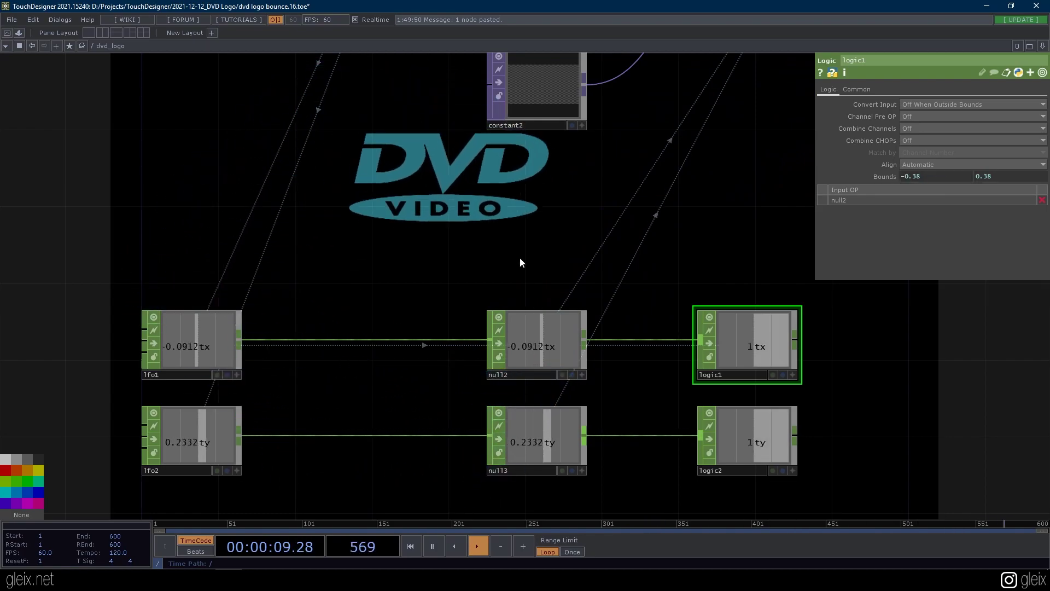
{"action": "scroll", "coordinate": [740, 347], "scroll_direction": "up", "scroll_amount": 3}
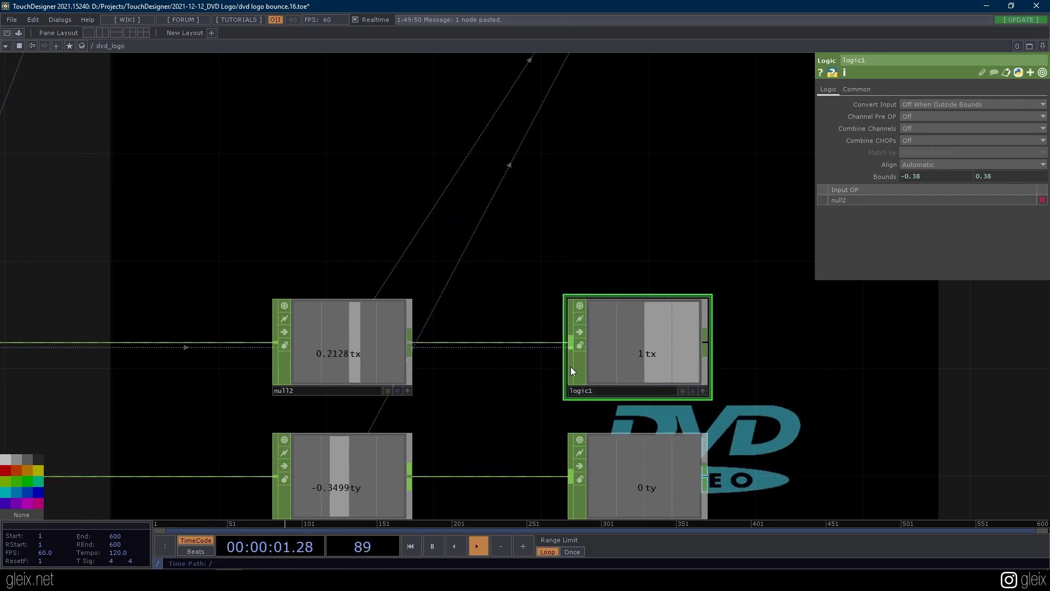
- Narrow logic1's bounds to -0.375 and 0.375, appending +.01 to the lower-bound expression
{"action": "left_click", "coordinate": [947, 178]}
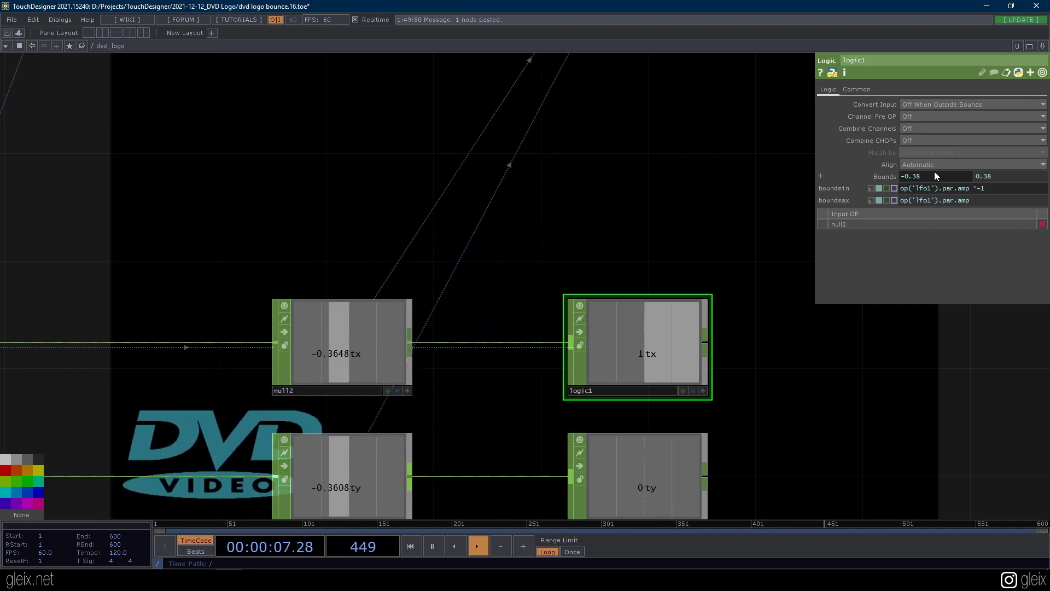
{"action": "left_click", "coordinate": [834, 378]}
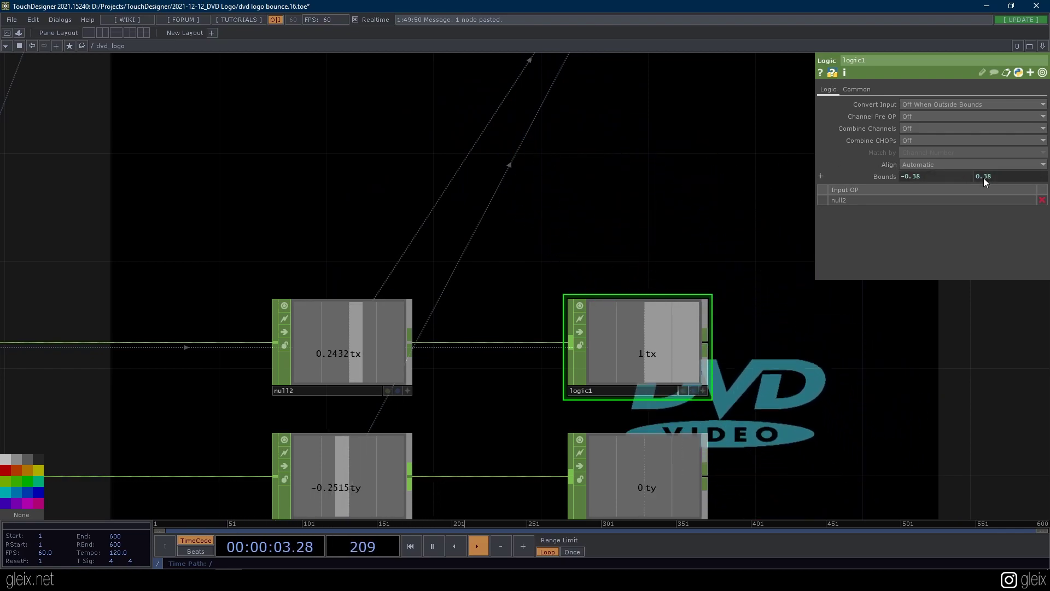
{"action": "left_click", "coordinate": [950, 176]}
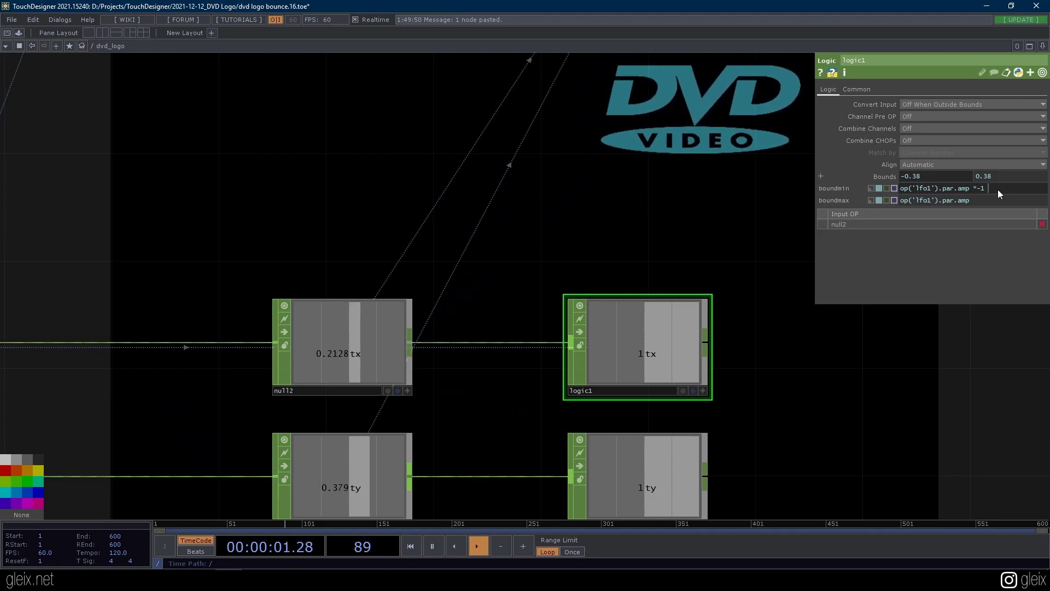
{"action": "type", "text": "+.01"}
{"action": "left_click", "coordinate": [987, 202]}
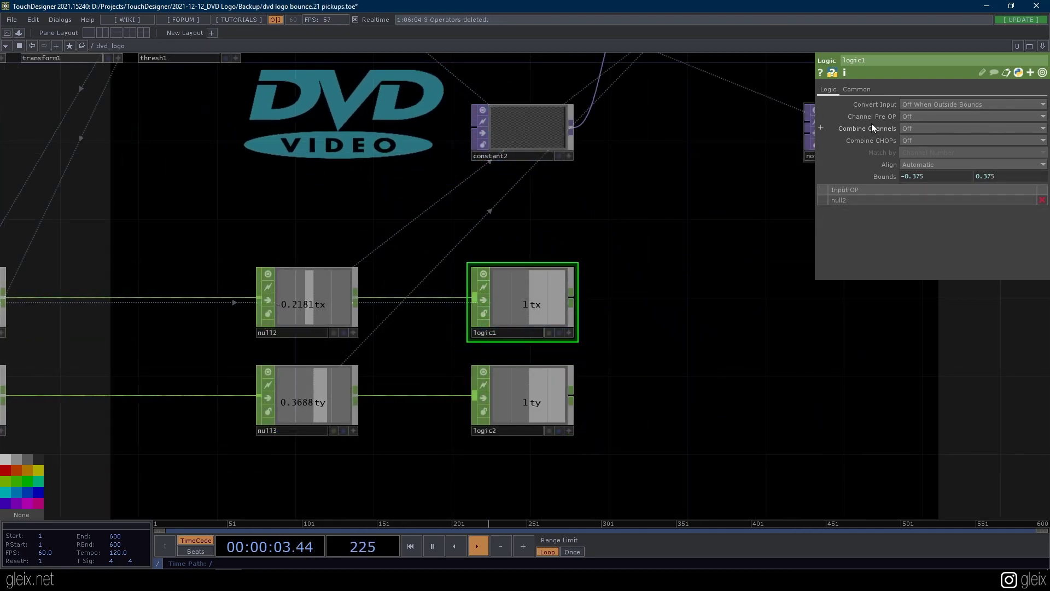
- Set logic1's Channel Pre OP to Invert
{"action": "left_click", "coordinate": [932, 115]}
{"action": "left_click", "coordinate": [920, 136]}
{"action": "left_click_drag", "start_coordinate": [621, 314], "coordinate": [367, 371]}
{"action": "scroll", "coordinate": [247, 371], "scroll_direction": "up", "scroll_amount": 4}
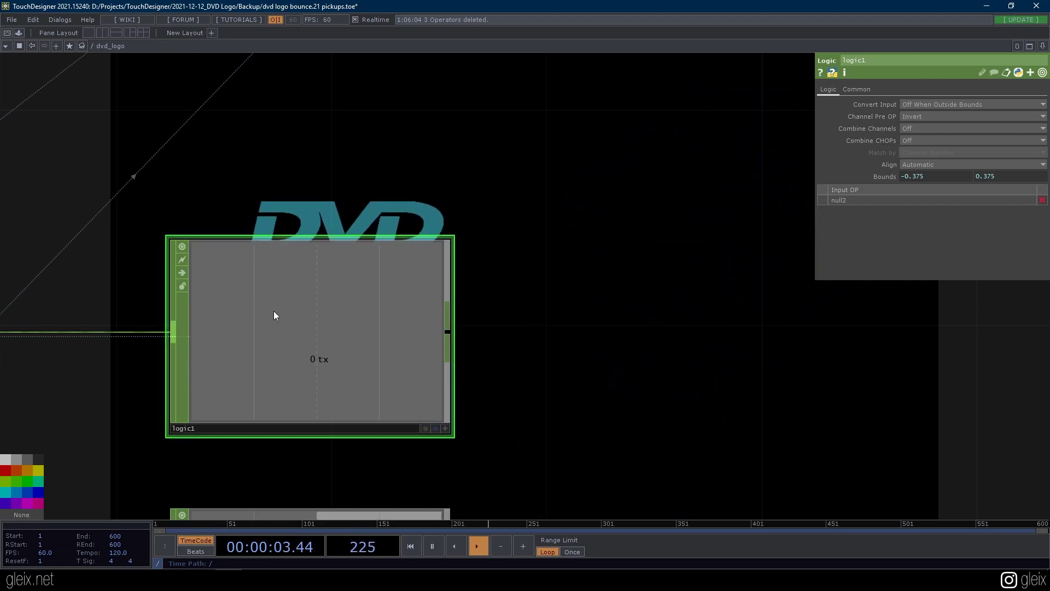
{"action": "scroll", "coordinate": [352, 426], "scroll_direction": "down", "scroll_amount": 4}
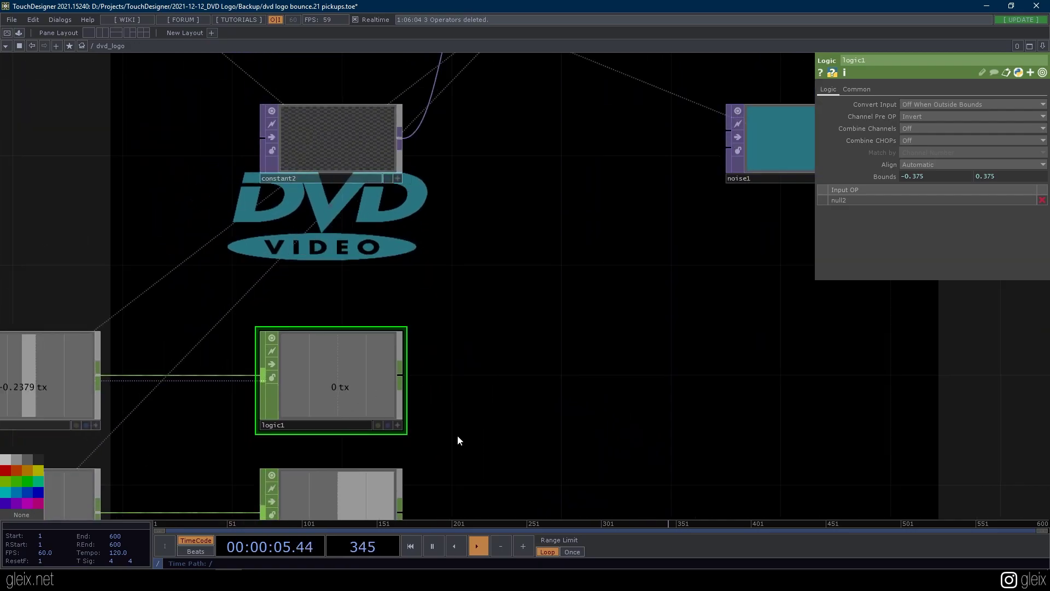
- Set logic2's Convert Input to Off When Outside Bounds and its Channel Pre OP to Invert
{"action": "left_click_drag", "start_coordinate": [469, 426], "coordinate": [564, 241]}
{"action": "scroll", "coordinate": [564, 241], "scroll_direction": "down", "scroll_amount": 3}
{"action": "left_click_drag", "start_coordinate": [551, 374], "coordinate": [605, 419]}
{"action": "left_click", "coordinate": [554, 355]}
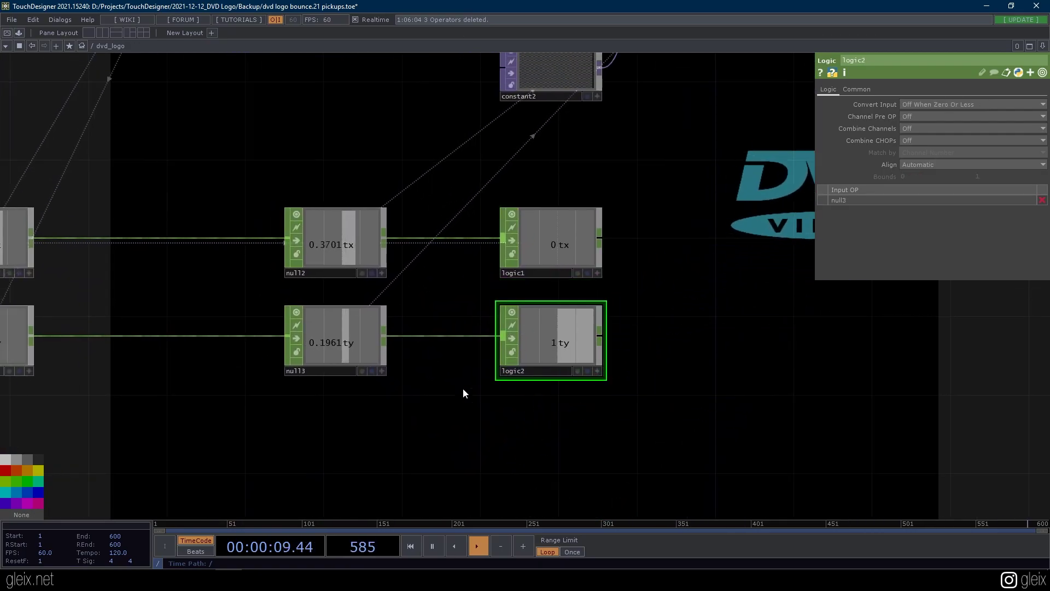
{"action": "scroll", "coordinate": [461, 390], "scroll_direction": "down", "scroll_amount": 1}
{"action": "left_click_drag", "start_coordinate": [462, 390], "coordinate": [635, 383]}
{"action": "scroll", "coordinate": [634, 383], "scroll_direction": "down", "scroll_amount": 1}
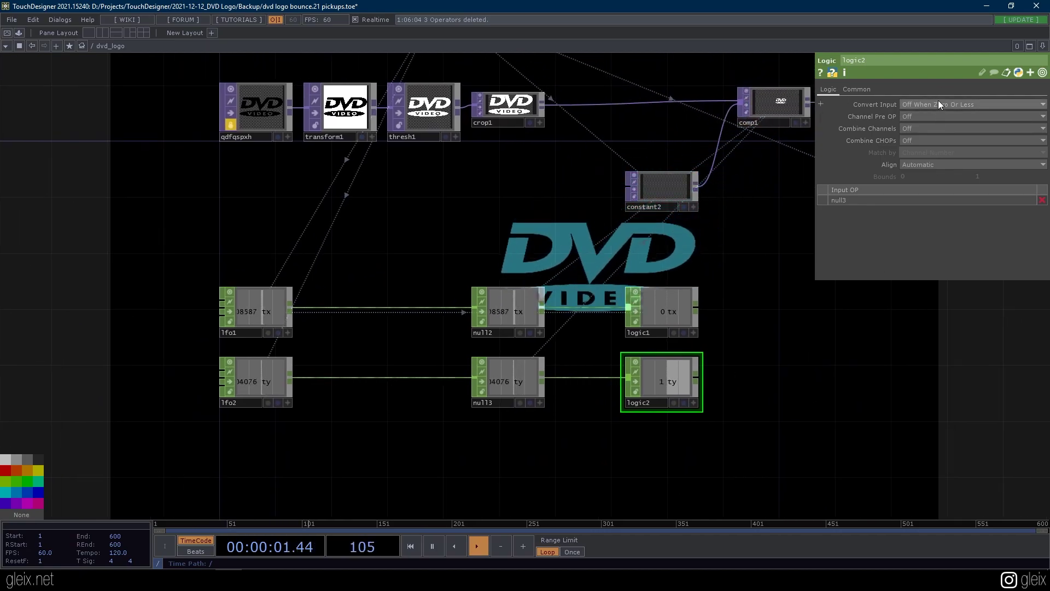
{"action": "left_click", "coordinate": [938, 102]}
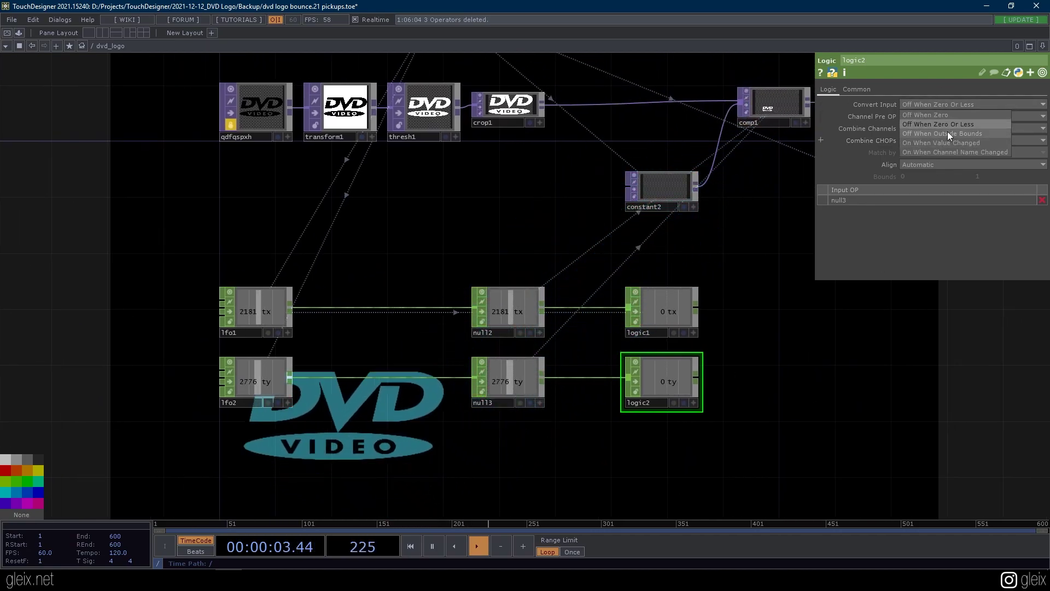
{"action": "left_click", "coordinate": [947, 133]}
{"action": "left_click", "coordinate": [949, 117]}
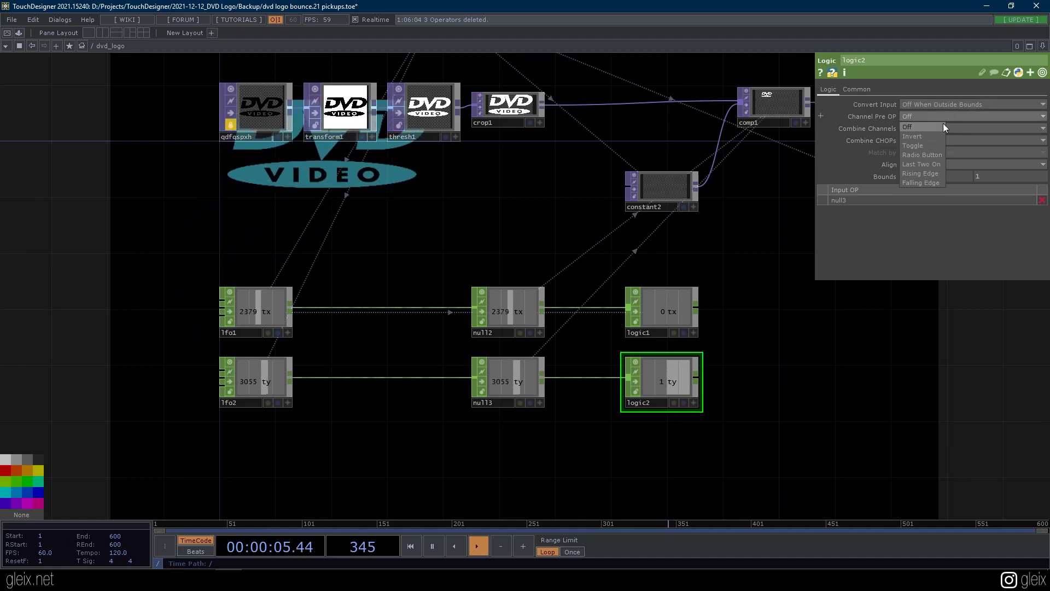
{"action": "left_click", "coordinate": [930, 135]}
- Reference lfo2's amplitude in both of logic2's bounds with the expression op('lfo2').par.amp
{"action": "left_click", "coordinate": [268, 392]}
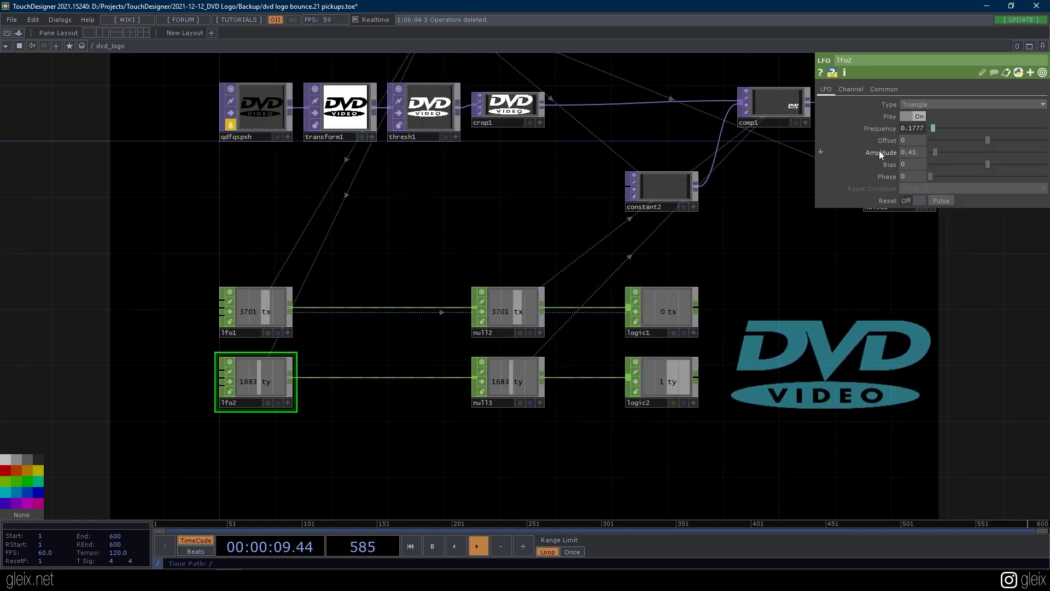
{"action": "left_click_drag", "start_coordinate": [695, 334], "coordinate": [934, 177]}
{"action": "left_click", "coordinate": [933, 172]}
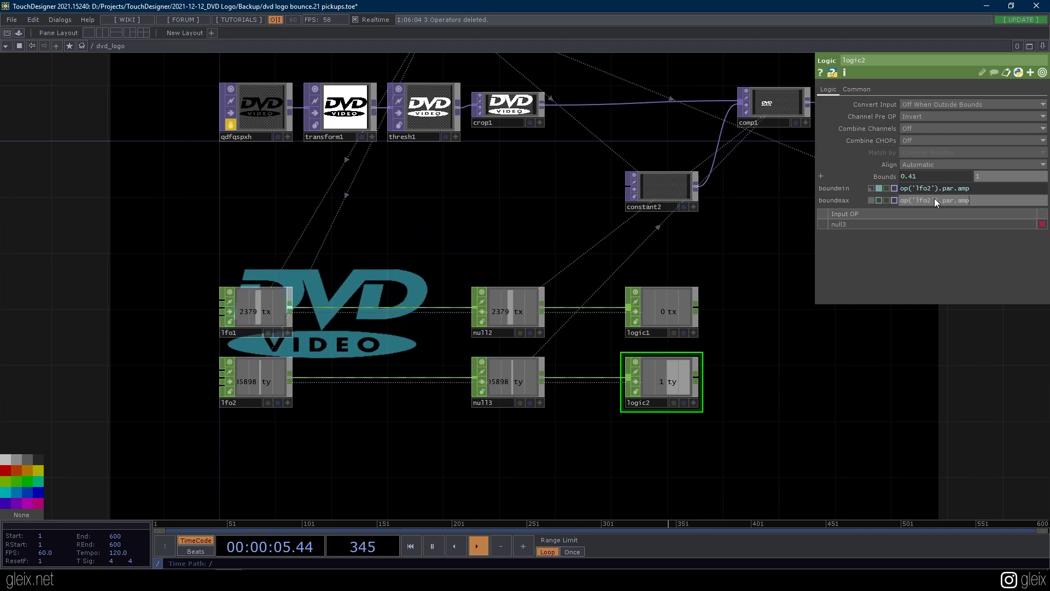
- Append *-1 +.01 to logic2's lower-bound expression and reduce the upper-bound expression, making the bounds -0.4 and 0.4
{"action": "left_click", "coordinate": [998, 191]}
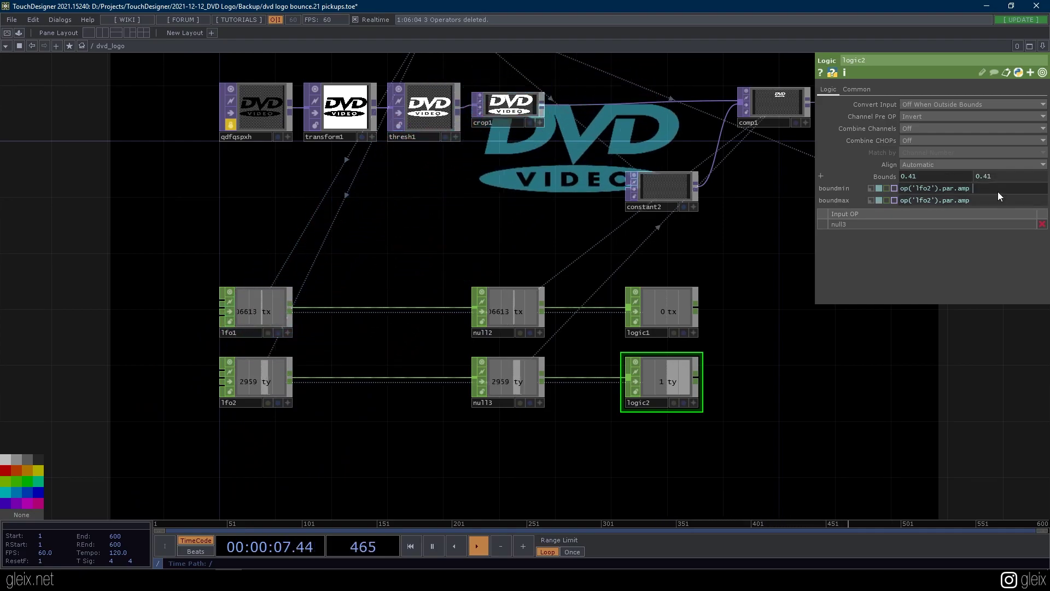
{"action": "type", "text": "*-1 +.01"}
{"action": "key", "text": "Return"}
{"action": "left_click", "coordinate": [982, 200]}
{"action": "type", "text": "-"}
{"action": "key", "text": "Return"}
- Add a Math CHOP fed by the outputs of both logic1 and logic2
{"action": "left_click_drag", "start_coordinate": [769, 420], "coordinate": [630, 425]}
{"action": "scroll", "coordinate": [654, 382], "scroll_direction": "up", "scroll_amount": 3}
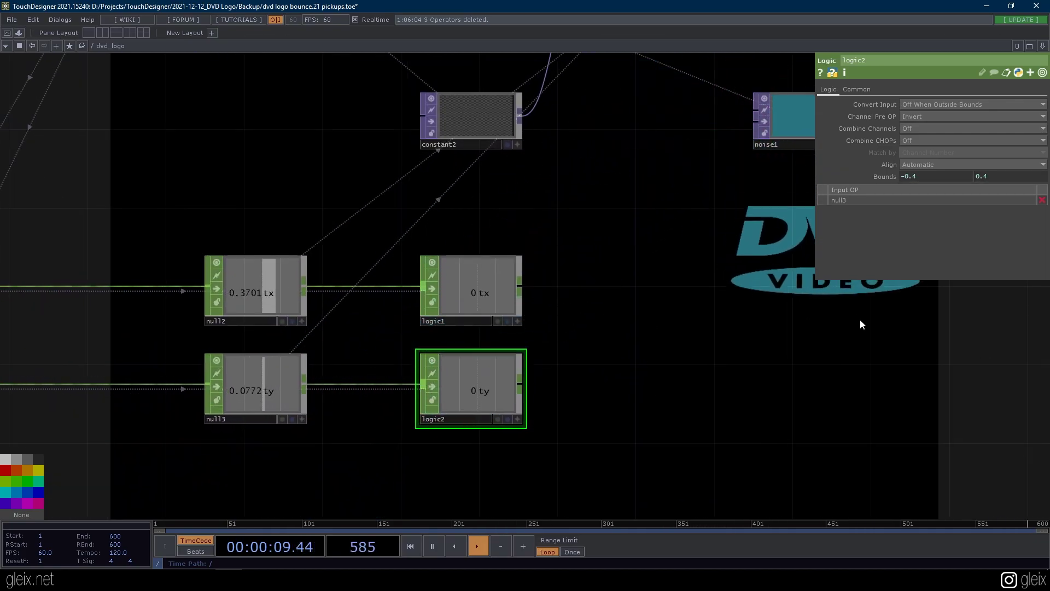
{"action": "scroll", "coordinate": [436, 300], "scroll_direction": "up", "scroll_amount": 3}
{"action": "left_click_drag", "start_coordinate": [585, 331], "coordinate": [432, 300]}
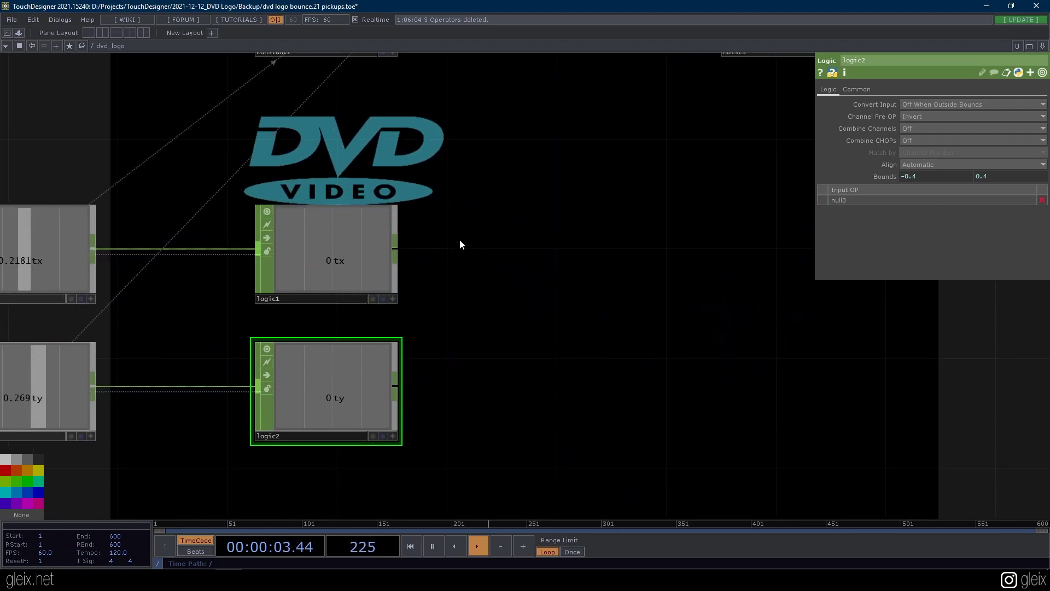
{"action": "key", "text": "Tab"}
{"action": "type", "text": "math"}
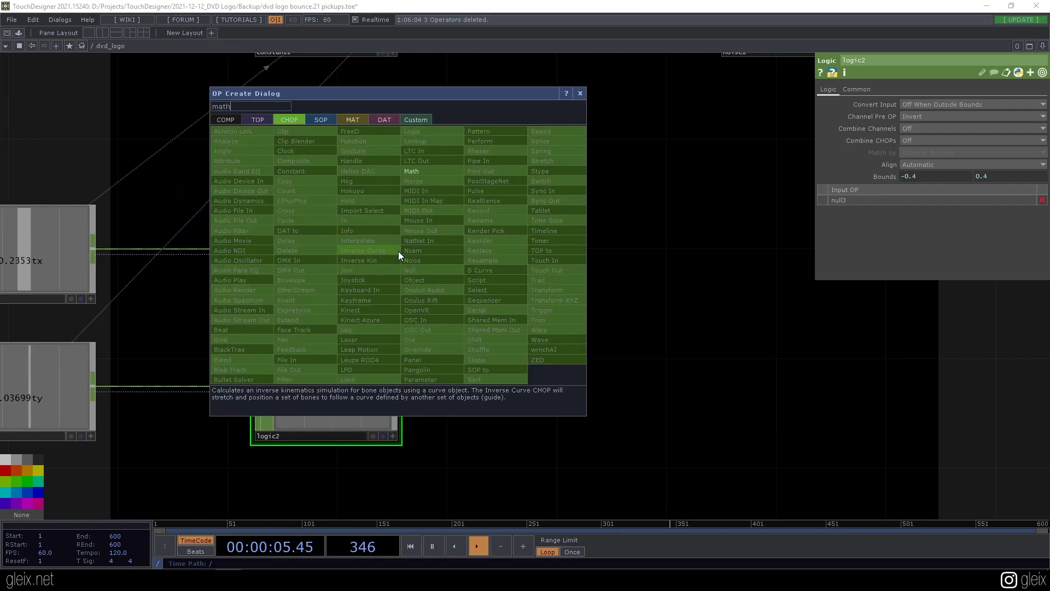
{"action": "left_click", "coordinate": [431, 171]}
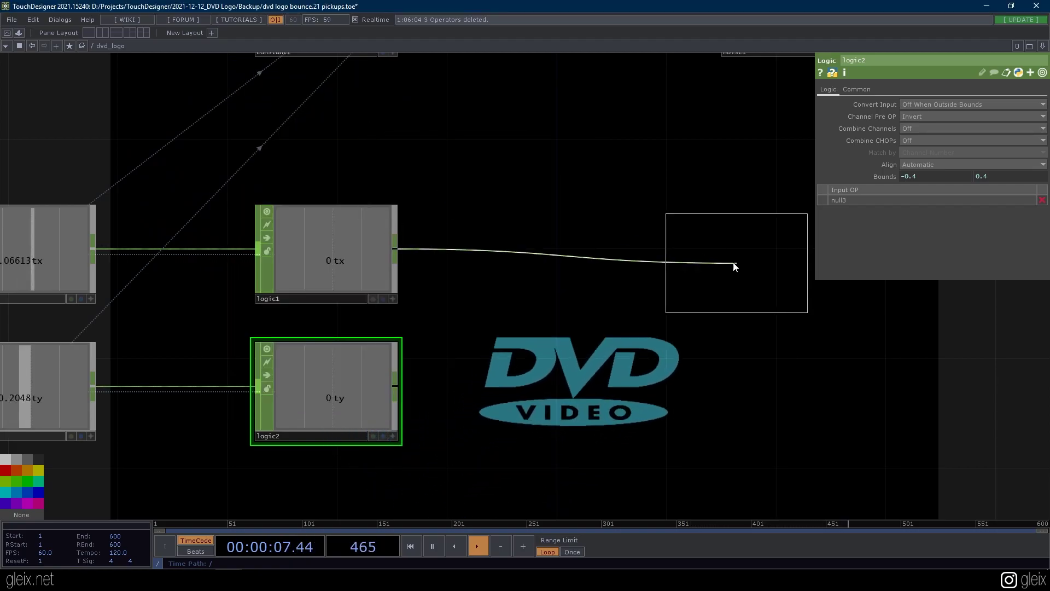
{"action": "left_click", "coordinate": [602, 251]}
{"action": "left_click", "coordinate": [397, 383]}
{"action": "left_click", "coordinate": [532, 257]}
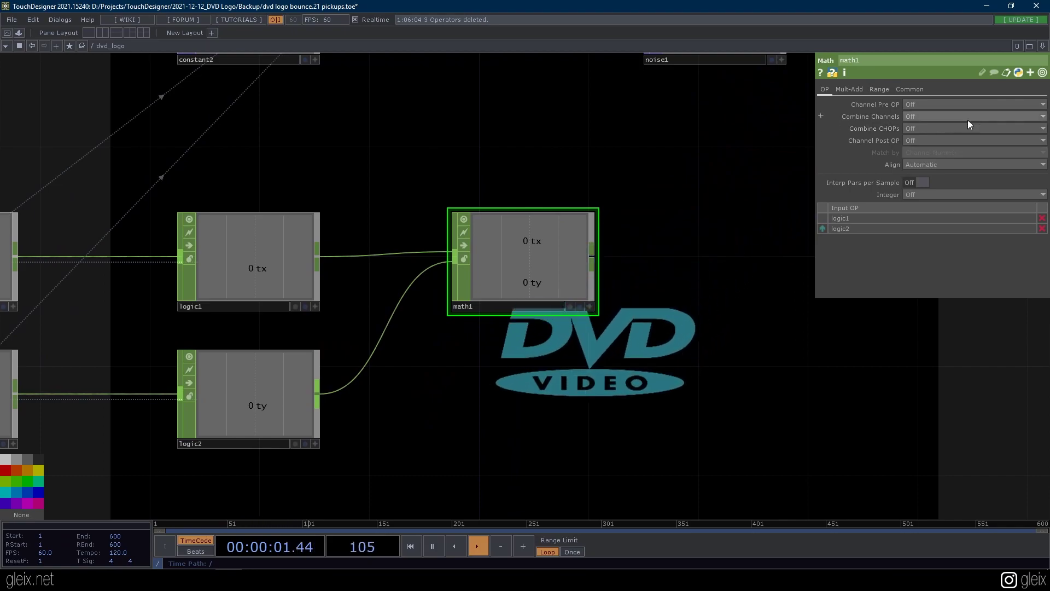
- Set math1's Combine CHOPs option to Maximum
{"action": "left_click", "coordinate": [924, 128]}
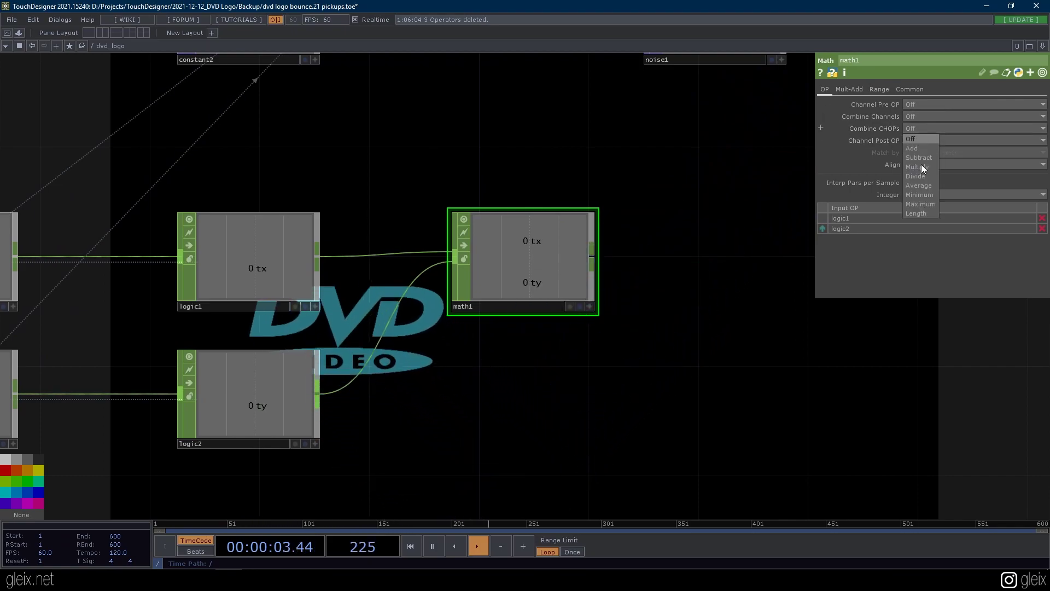
{"action": "left_click", "coordinate": [930, 204]}
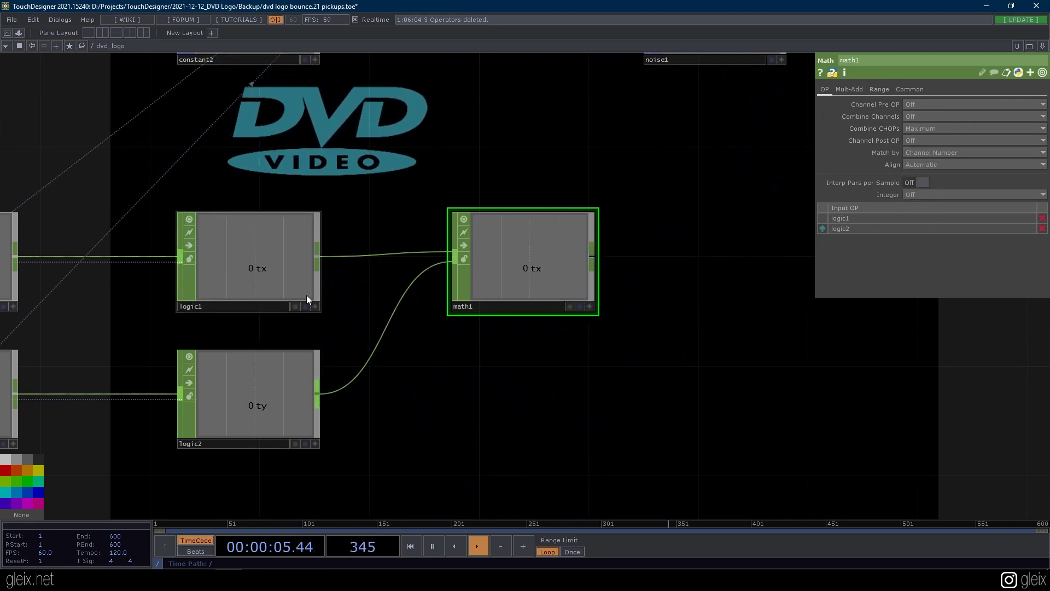
{"action": "left_click", "coordinate": [309, 264]}
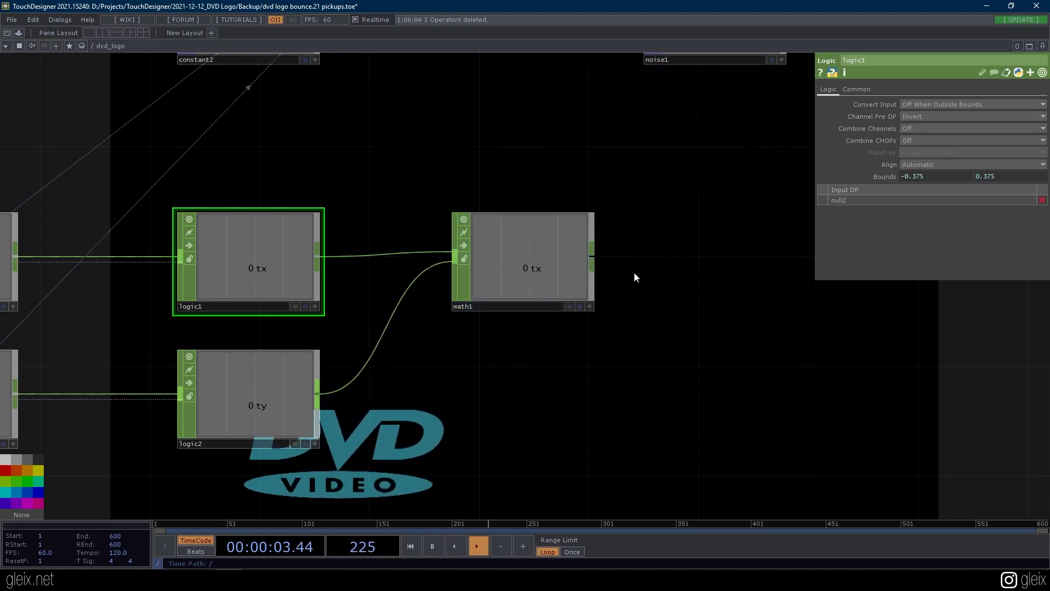
- Add a Count CHOP connected to math1's output and place it beside math1
{"action": "left_click_drag", "start_coordinate": [785, 278], "coordinate": [509, 311]}
{"action": "right_click", "coordinate": [317, 298]}
{"action": "type", "text": "count"}
{"action": "key", "text": "Return"}
{"action": "left_click", "coordinate": [320, 297]}
{"action": "left_click_drag", "start_coordinate": [319, 295], "coordinate": [402, 295]}
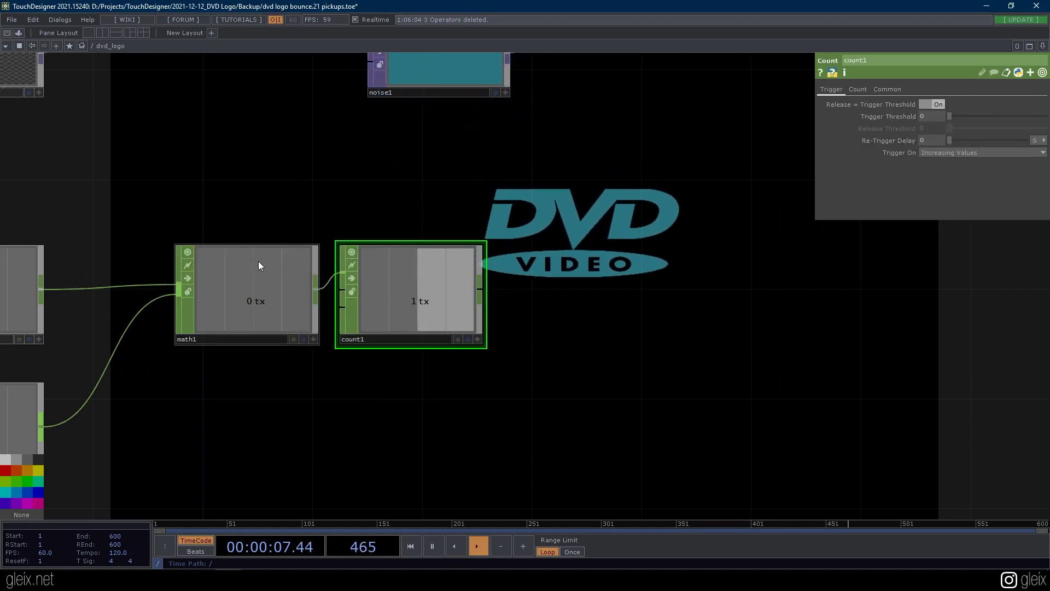
{"action": "left_click", "coordinate": [251, 293]}
{"action": "left_click", "coordinate": [422, 295]}
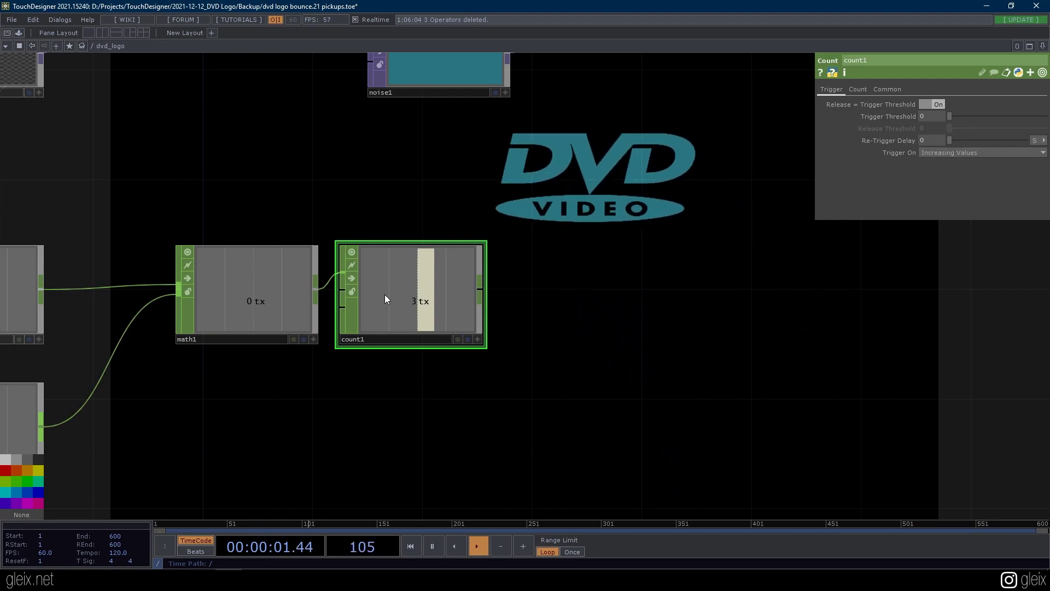
- Add a Null CHOP after count1 below comp2 and make its viewer active
{"action": "scroll", "coordinate": [498, 274], "scroll_direction": "down", "scroll_amount": 3}
{"action": "left_click_drag", "start_coordinate": [570, 257], "coordinate": [526, 361]}
{"action": "scroll", "coordinate": [438, 307], "scroll_direction": "up", "scroll_amount": 2}
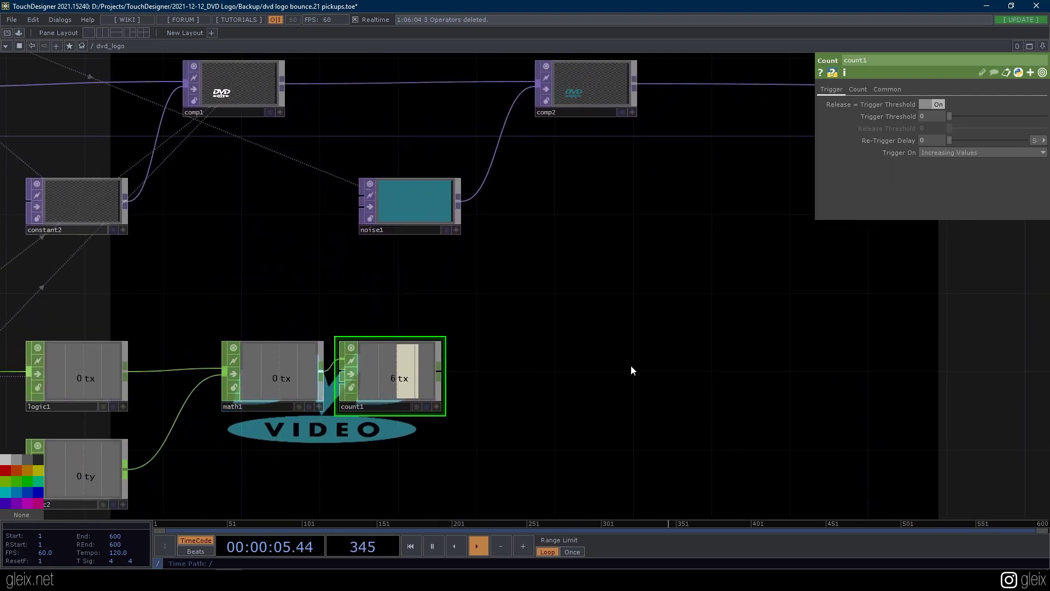
{"action": "left_click", "coordinate": [588, 374]}
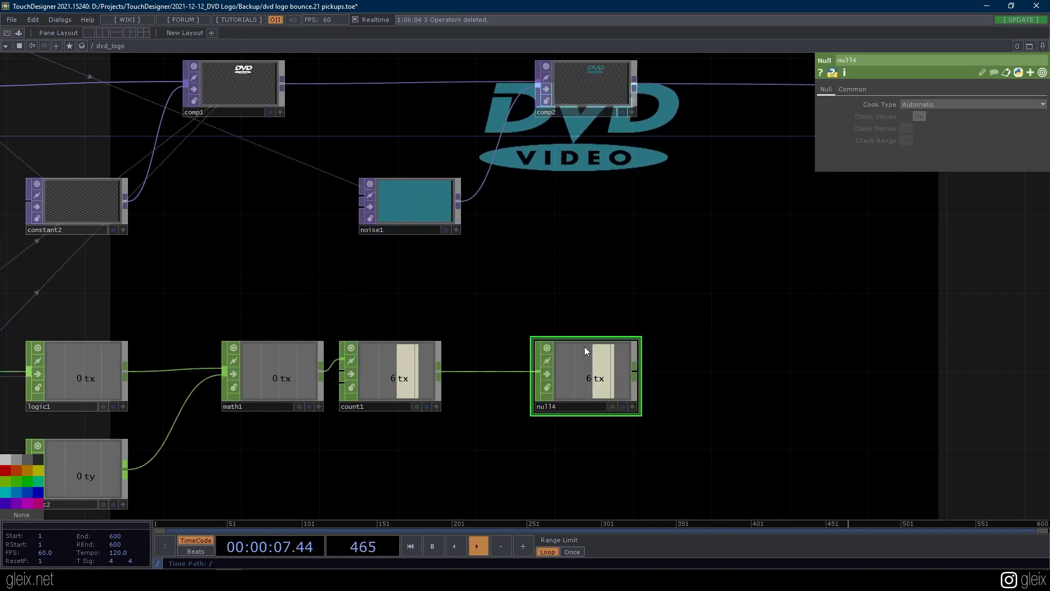
{"action": "key", "text": "a"}
- Drive noise1's Seed parameter with the tx channel of null4
{"action": "left_click_drag", "start_coordinate": [649, 279], "coordinate": [545, 295]}
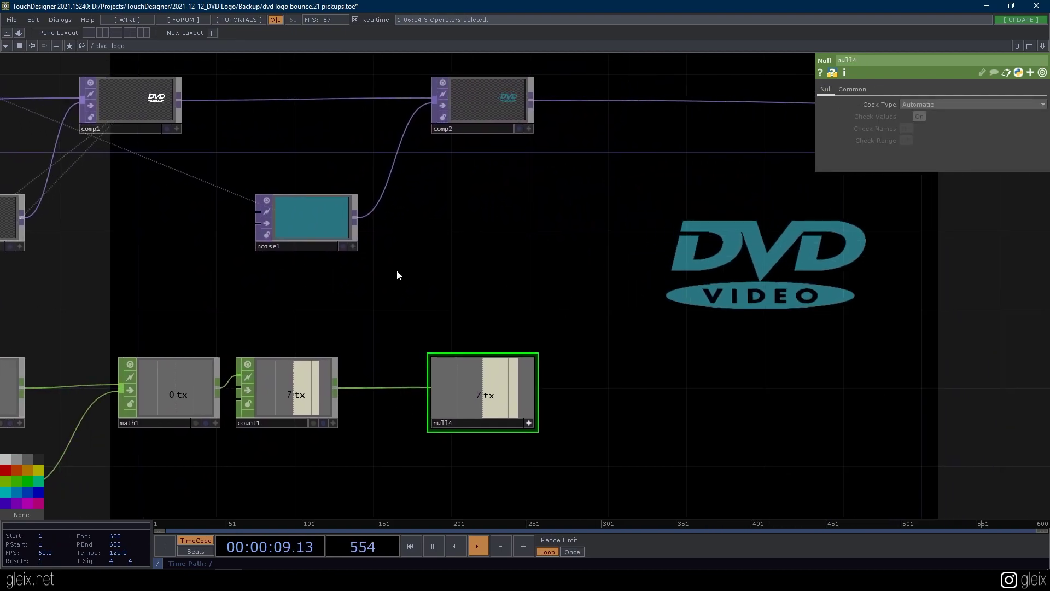
{"action": "left_click", "coordinate": [335, 214]}
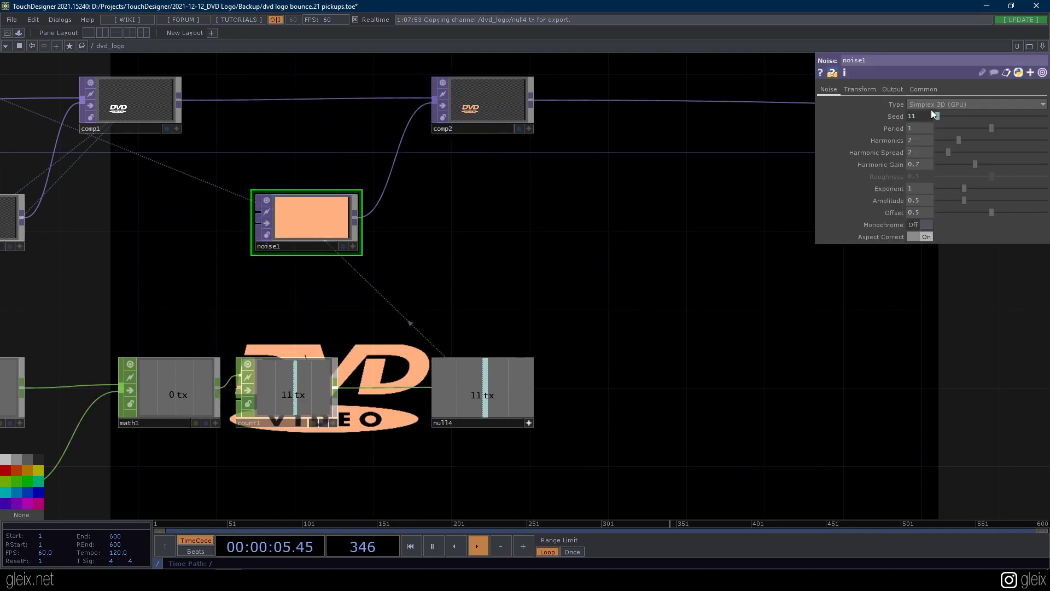
{"action": "left_click_drag", "start_coordinate": [701, 258], "coordinate": [636, 256]}
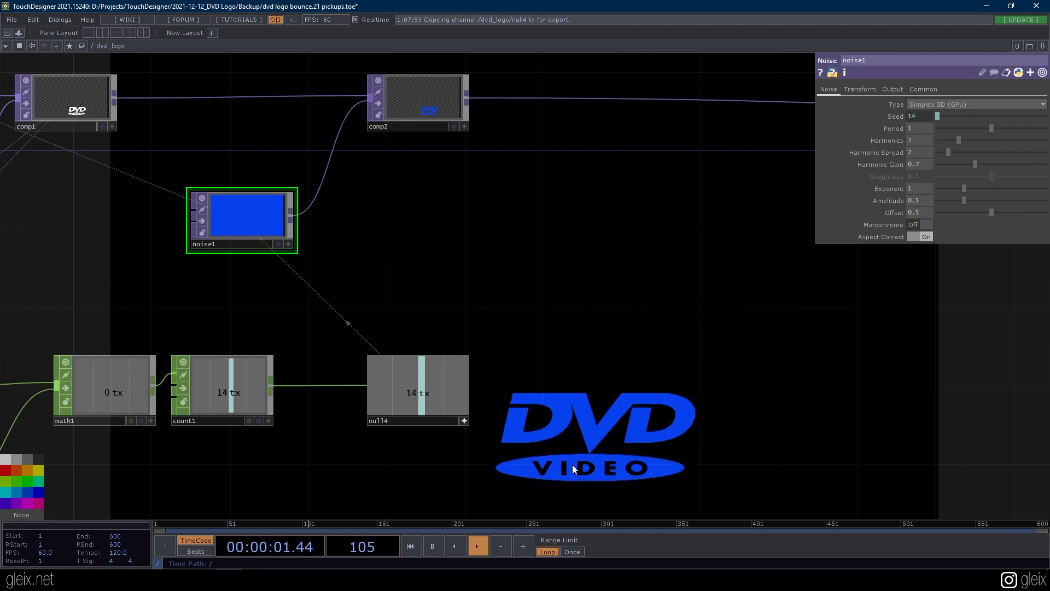
{"action": "left_click_drag", "start_coordinate": [470, 257], "coordinate": [432, 343]}
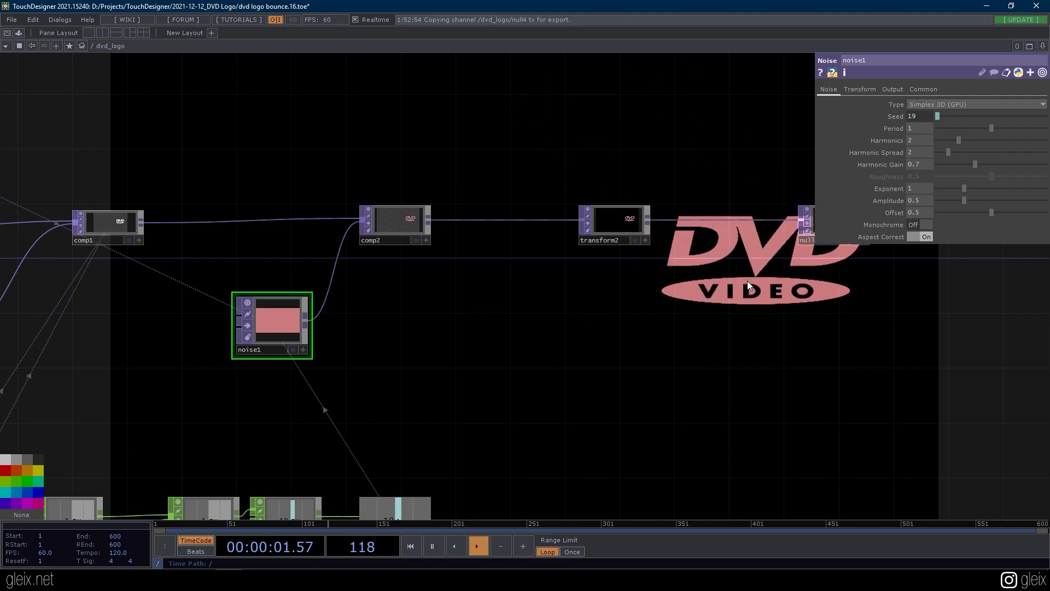
{"action": "left_click_drag", "start_coordinate": [287, 433], "coordinate": [406, 369]}
{"action": "scroll", "coordinate": [406, 369], "scroll_direction": "down", "scroll_amount": 2}
{"action": "left_click_drag", "start_coordinate": [509, 377], "coordinate": [423, 343]}
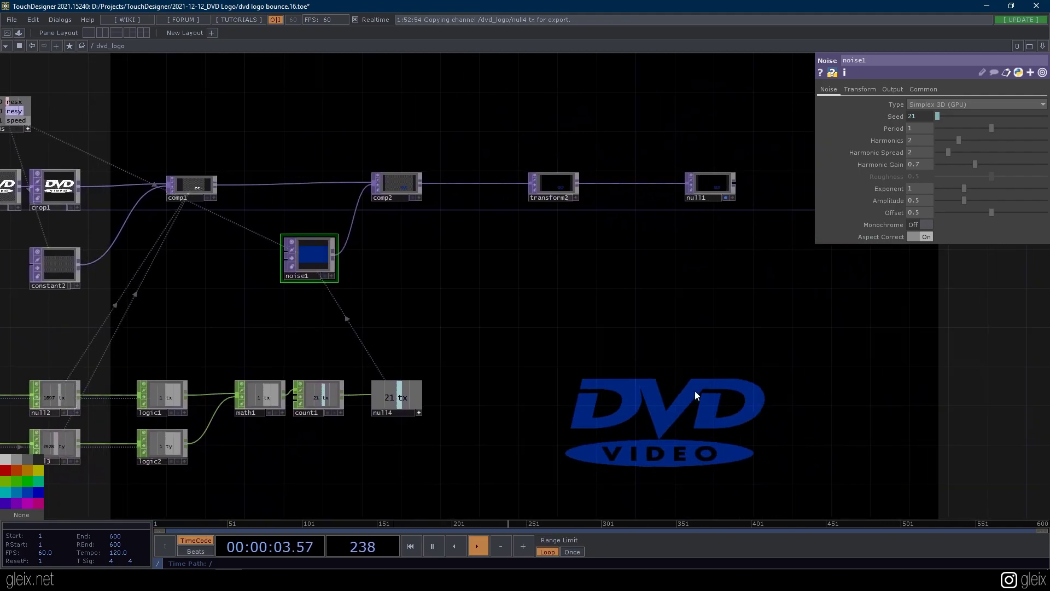
{"action": "left_click_drag", "start_coordinate": [558, 323], "coordinate": [563, 374]}
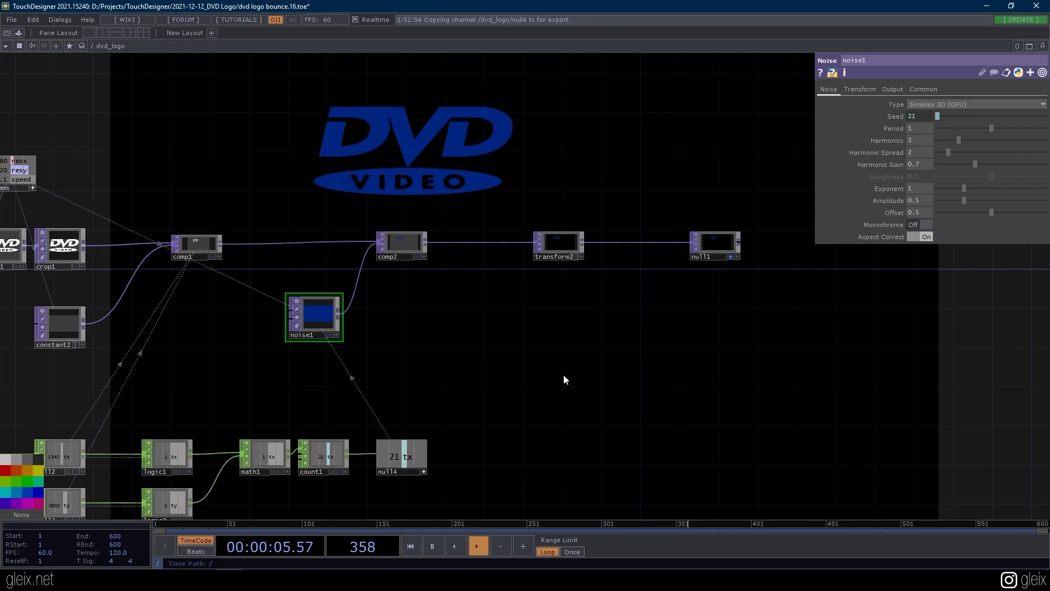
{"action": "scroll", "coordinate": [584, 322], "scroll_direction": "down", "scroll_amount": 3}
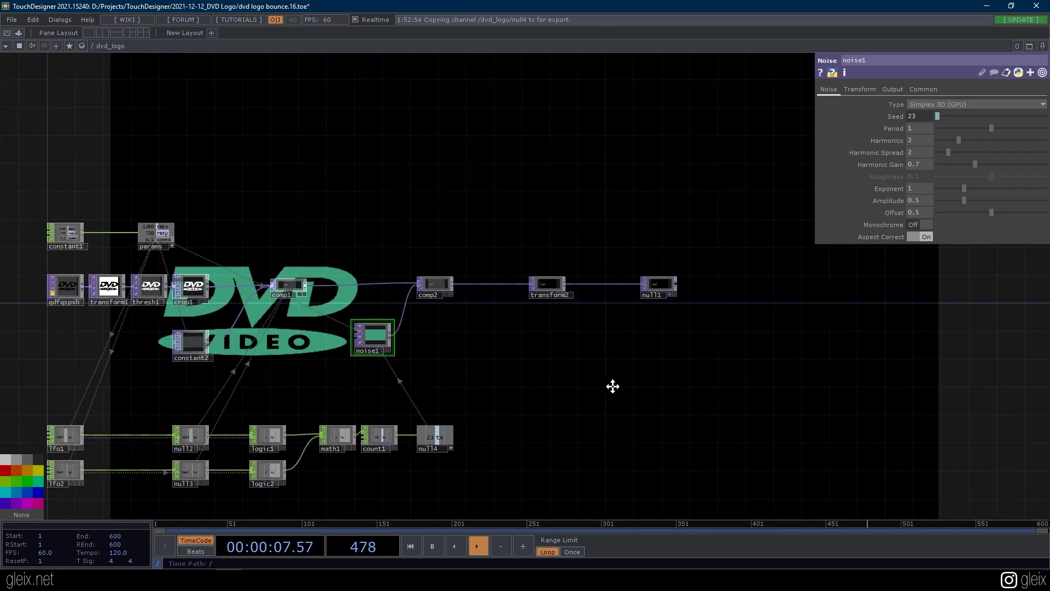
- Raise level1's Opacity to 1 and set transform3's Scale to 1.04 on both axes to enlarge the feedback trail
{"action": "left_click_drag", "start_coordinate": [635, 370], "coordinate": [622, 346]}
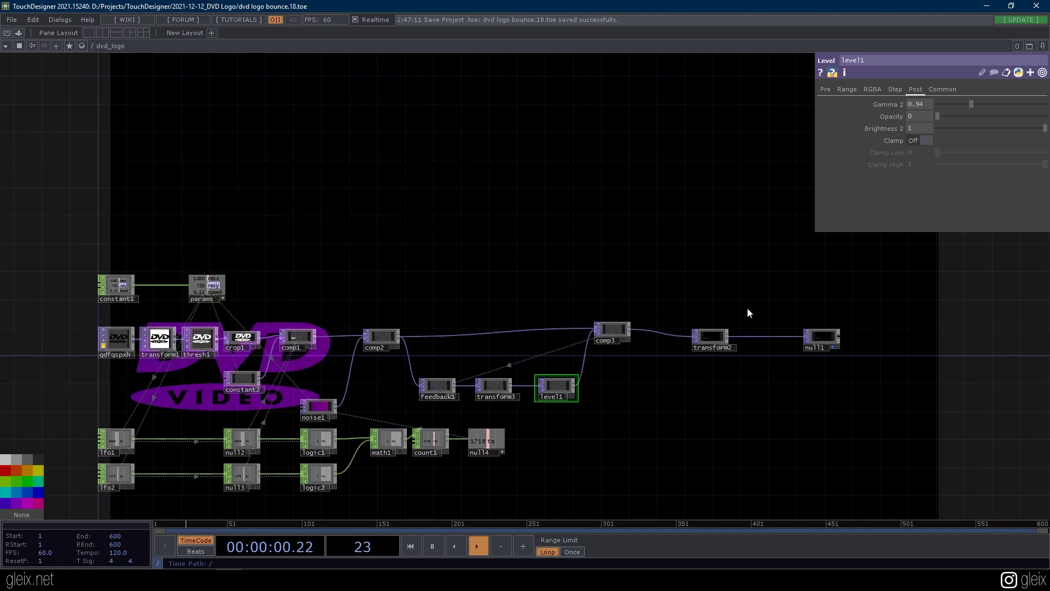
{"action": "left_click_drag", "start_coordinate": [94, 332], "coordinate": [101, 332]}
{"action": "left_click", "coordinate": [135, 283]}
{"action": "left_click_drag", "start_coordinate": [1021, 127], "coordinate": [1046, 117]}
{"action": "left_click", "coordinate": [572, 385]}
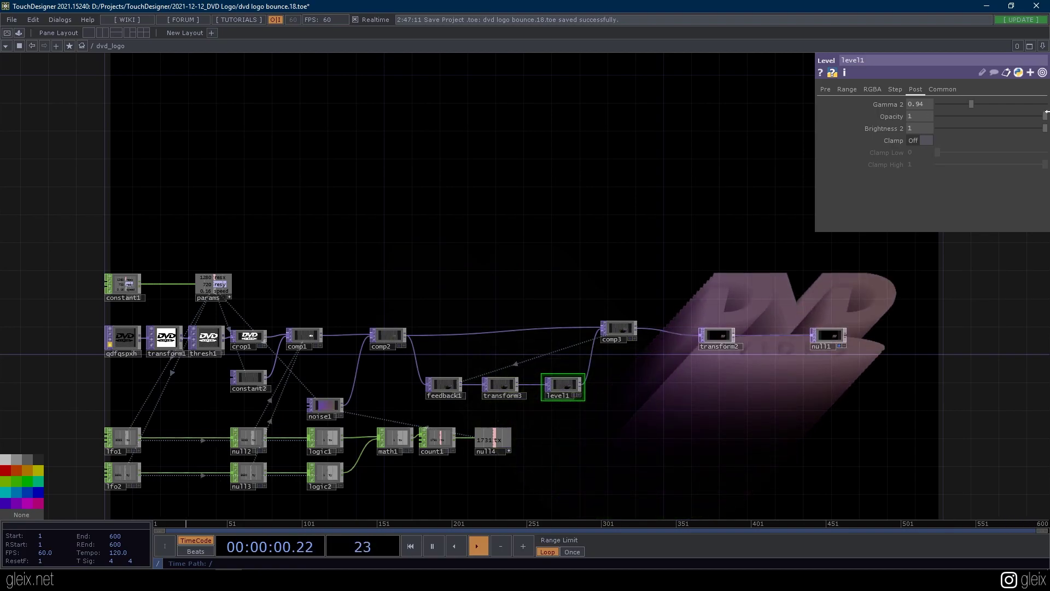
{"action": "left_click", "coordinate": [501, 384]}
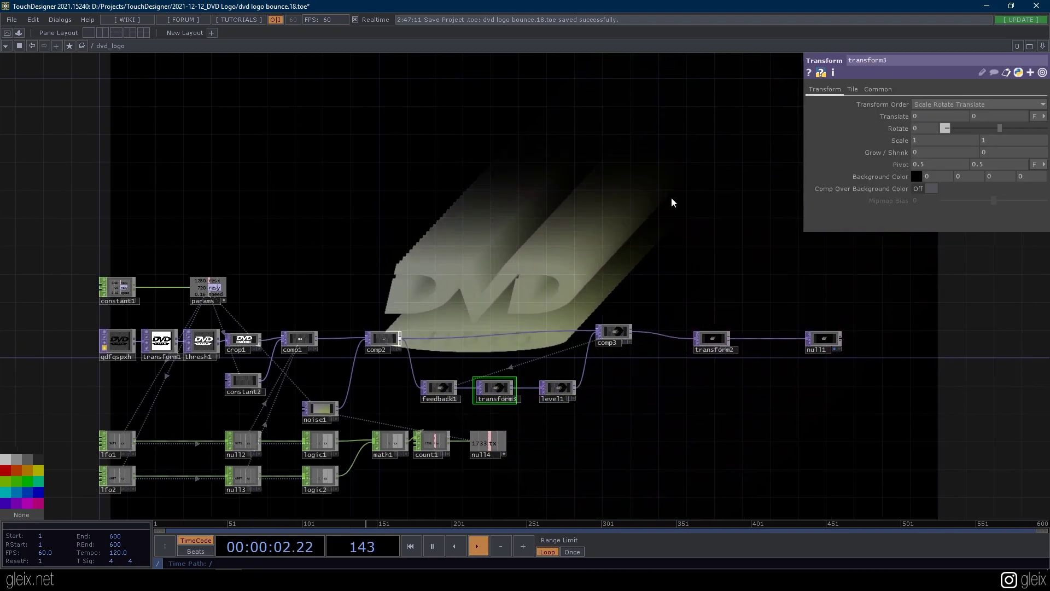
{"action": "middle_click_drag", "start_coordinate": [905, 139], "coordinate": [949, 152]}
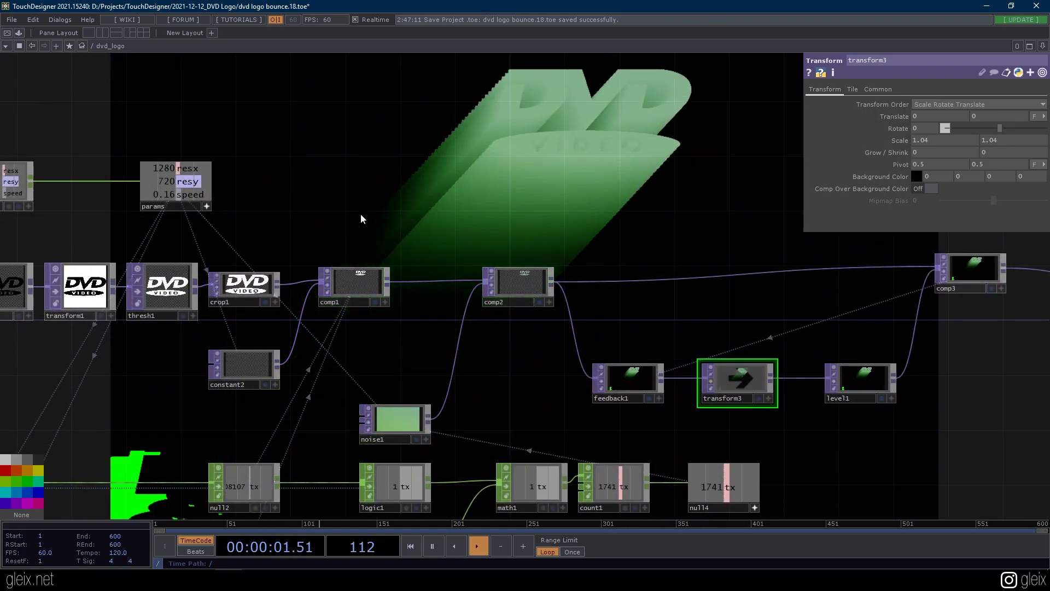
- Set comp1's Extend Overlay option to Repeat so the logo tiles across the frame
{"action": "left_click_drag", "start_coordinate": [361, 219], "coordinate": [439, 239]}
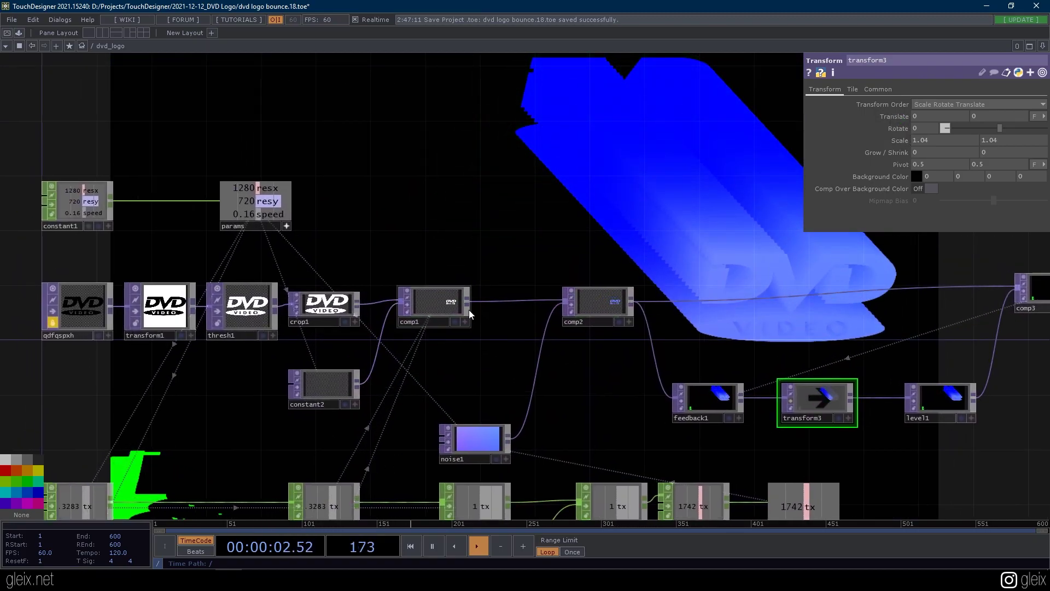
{"action": "left_click", "coordinate": [438, 300]}
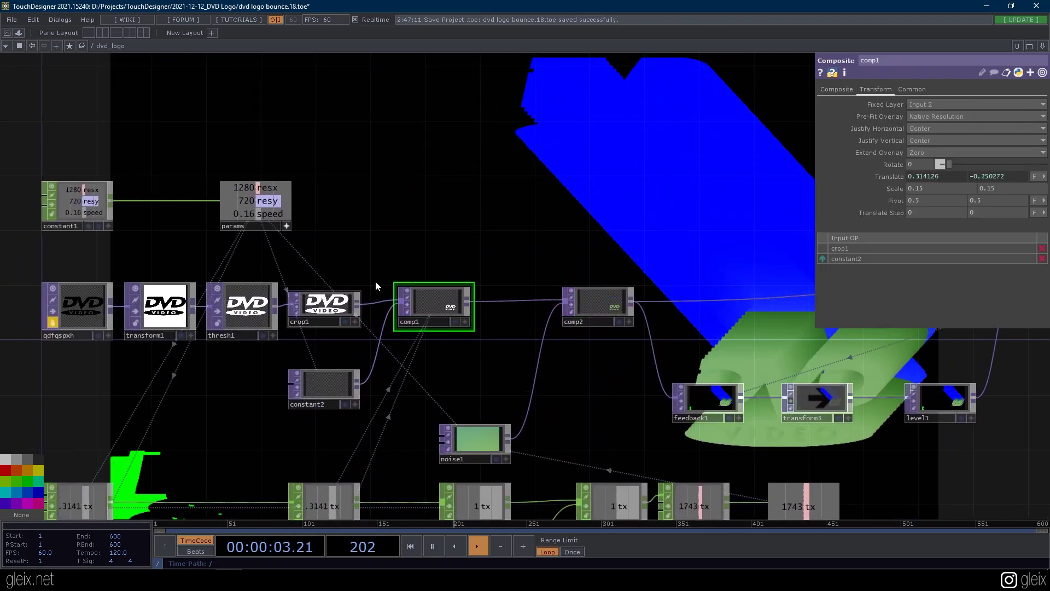
{"action": "left_click", "coordinate": [921, 153]}
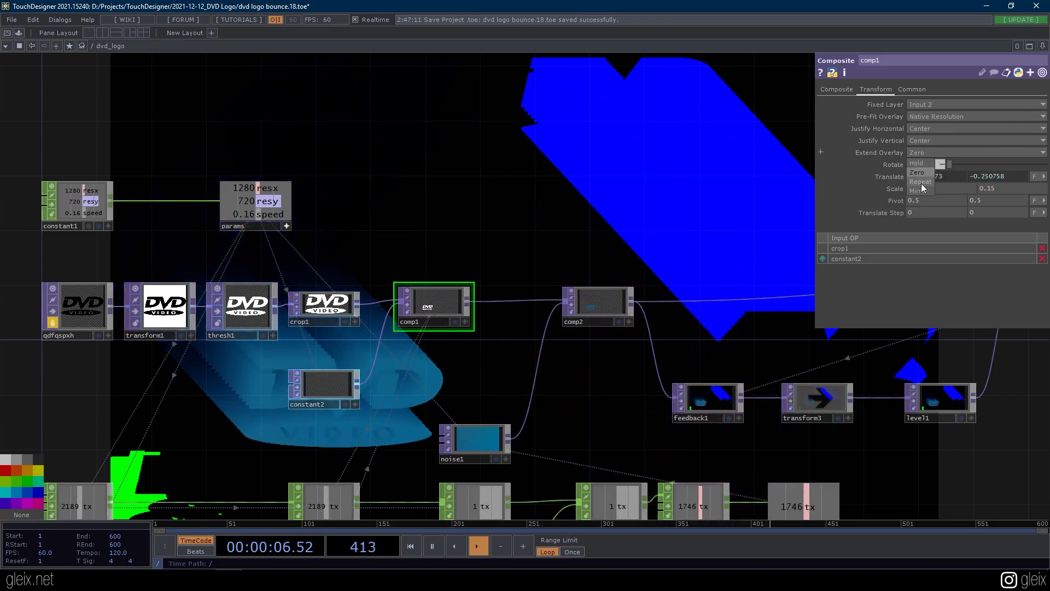
{"action": "left_click", "coordinate": [921, 182]}
{"action": "left_click_drag", "start_coordinate": [449, 191], "coordinate": [254, 197]}
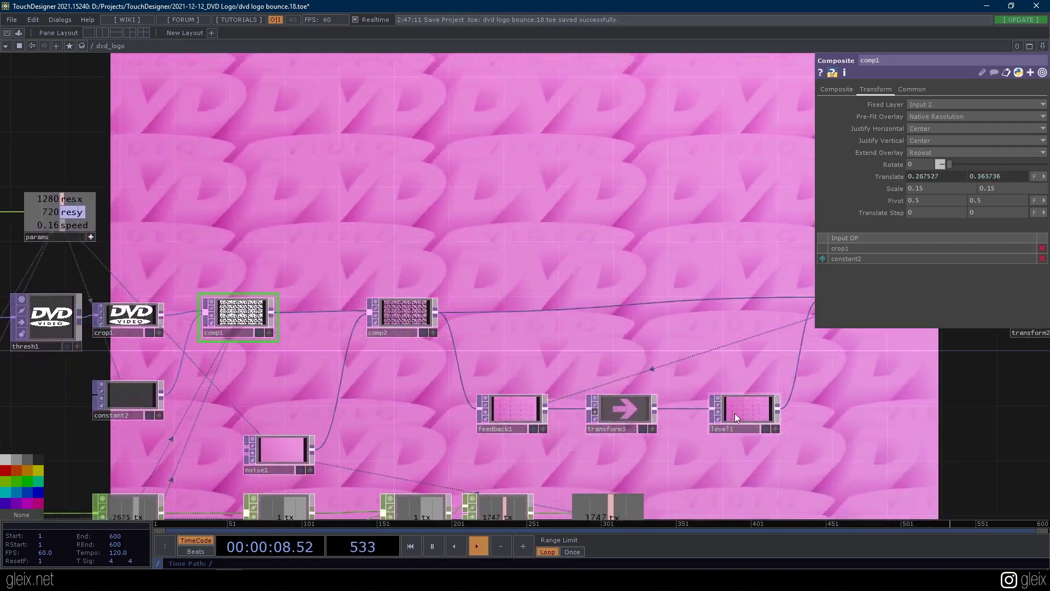
- Lower level1's Opacity to 0 to remove the feedback trail
{"action": "left_click", "coordinate": [743, 410]}
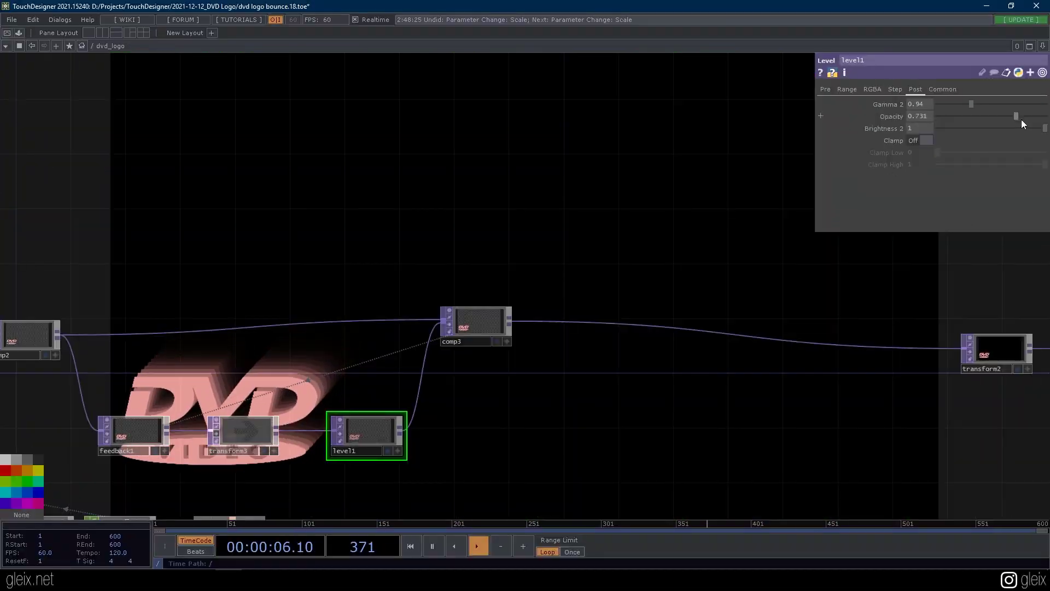
{"action": "left_click", "coordinate": [441, 143]}
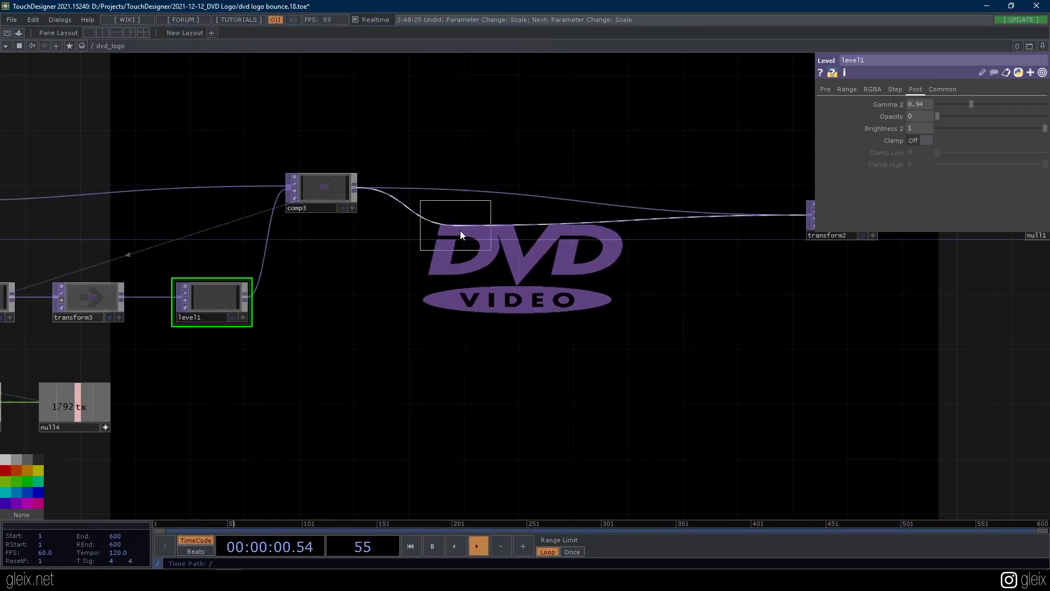
- Insert a Texture 3D TOP between comp3 and transform2 and add a Time Machine TOP beyond it
{"action": "left_click", "coordinate": [442, 226]}
{"action": "key", "text": "Tab"}
{"action": "type", "text": "t"}
{"action": "left_click", "coordinate": [581, 192]}
{"action": "left_click", "coordinate": [730, 202]}
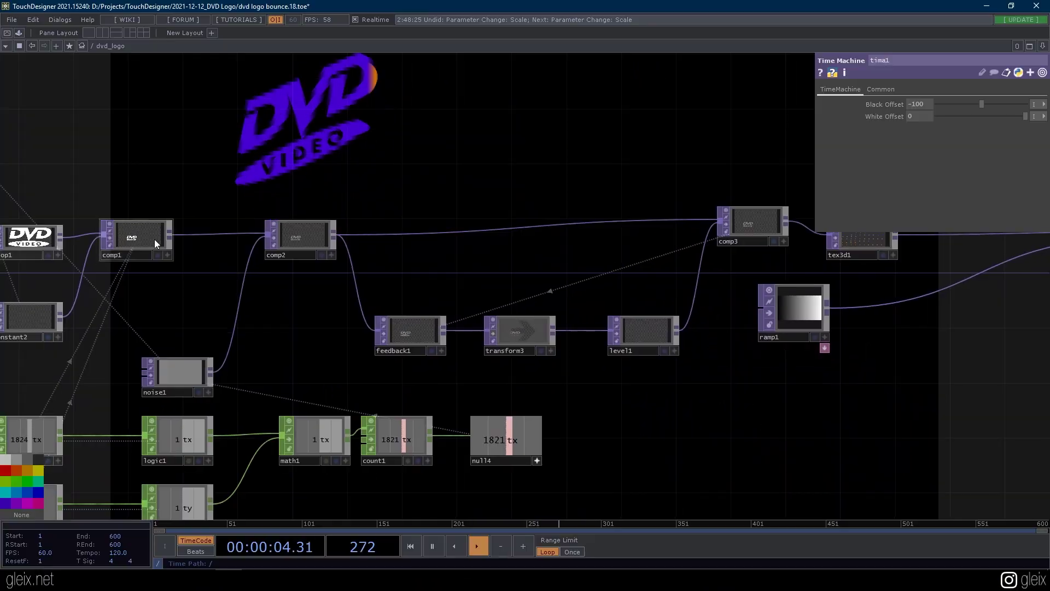
- Tile the logo feeding the Time Machine effect by changing comp1's Extend Overlay to Repeat
{"action": "left_click", "coordinate": [136, 239]}
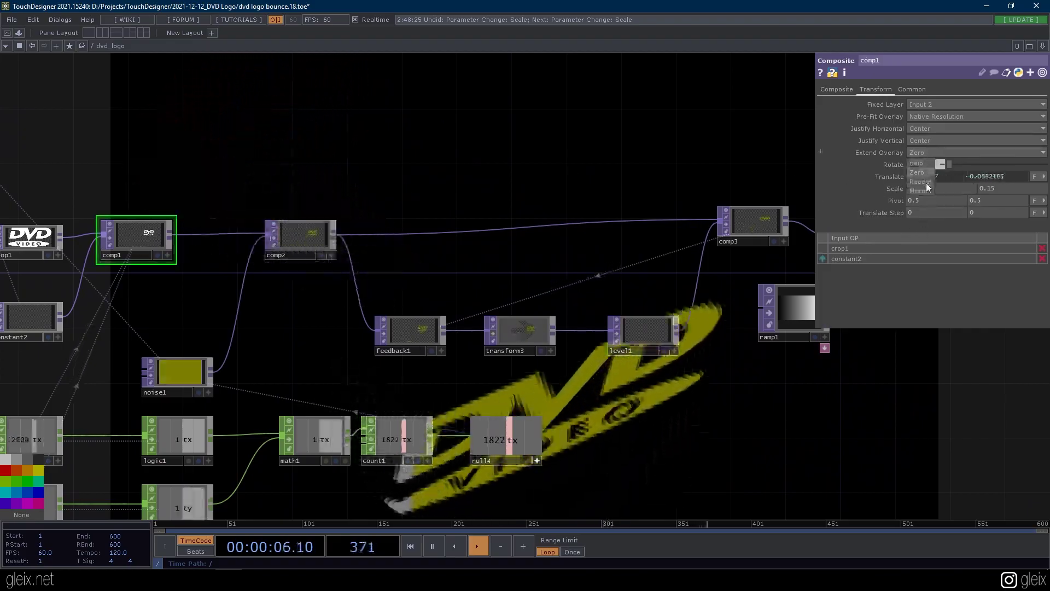
{"action": "left_click", "coordinate": [928, 181]}
- Try the Radial type on ramp1 and set its Type to Circular to reshape the time displacement
{"action": "left_click_drag", "start_coordinate": [759, 332], "coordinate": [655, 354]}
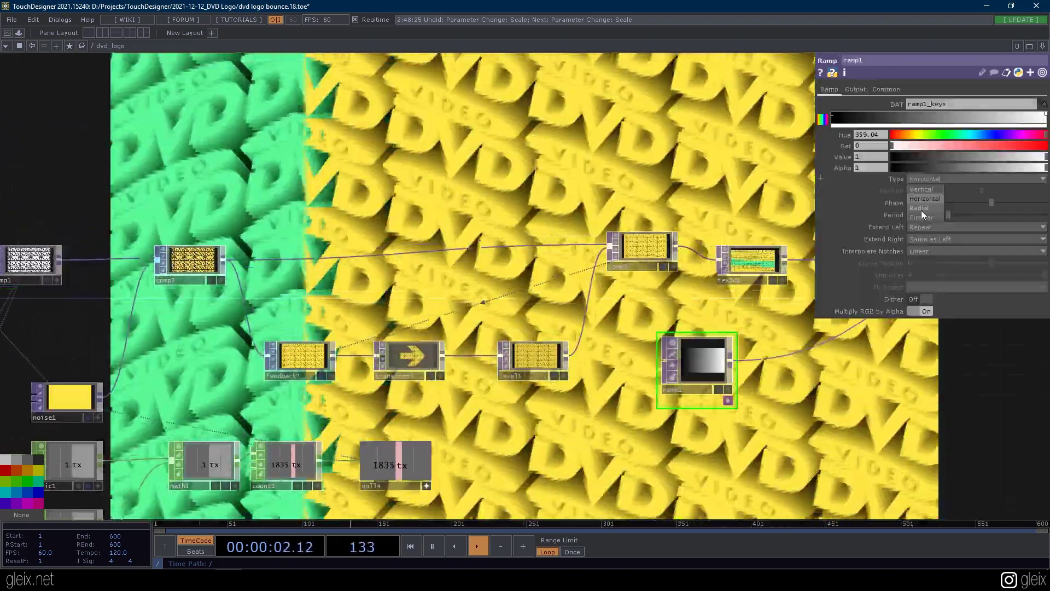
{"action": "left_click", "coordinate": [921, 210]}
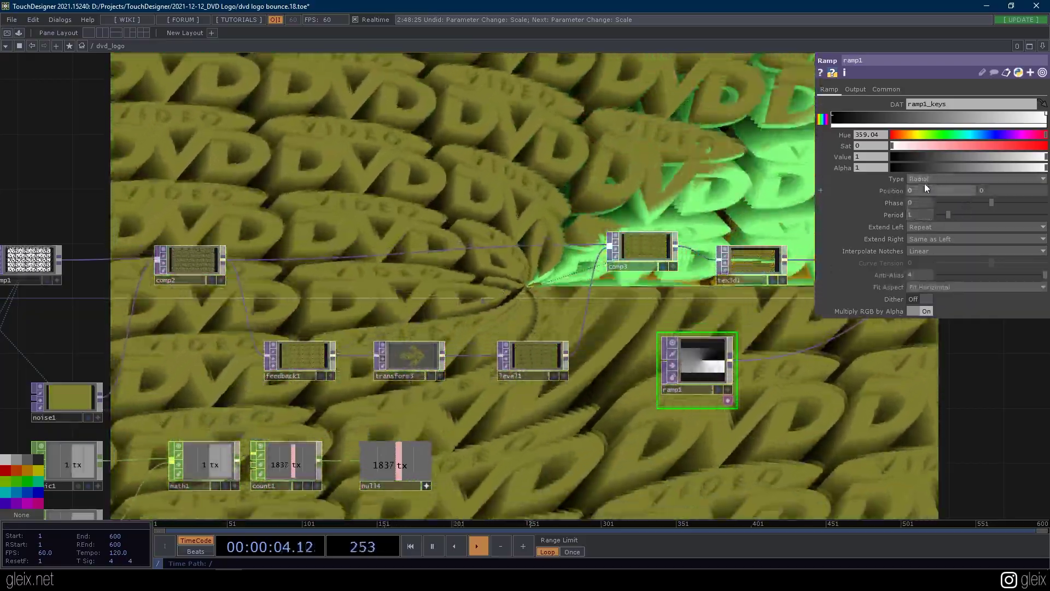
{"action": "left_click", "coordinate": [924, 182]}
{"action": "left_click", "coordinate": [920, 221]}
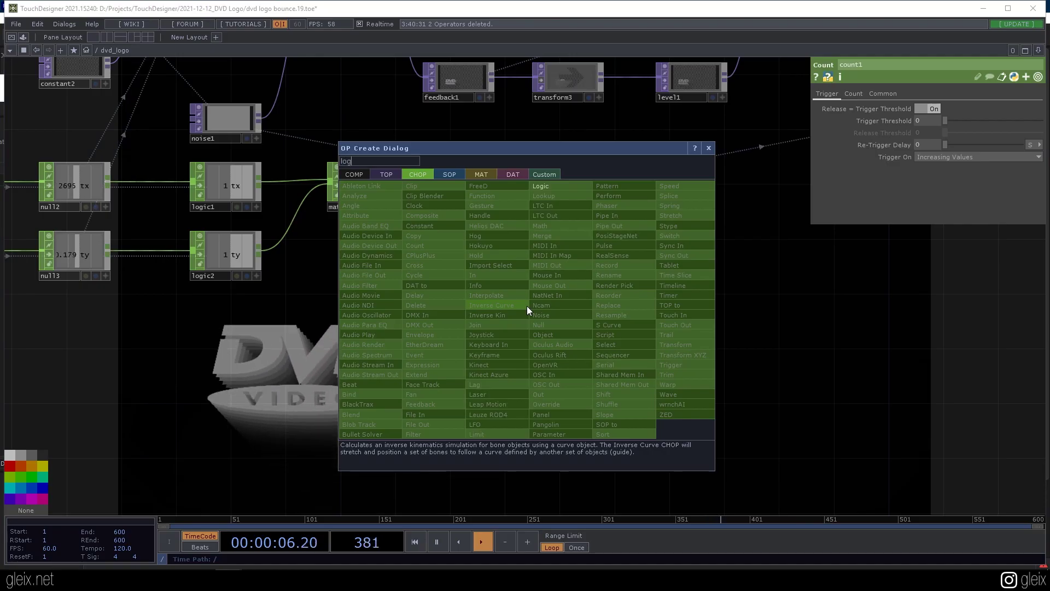
- Add a Logic CHOP below count1, feed it from count1's output and adjust its Convert Input option
{"action": "left_click", "coordinate": [541, 186]}
{"action": "left_click", "coordinate": [486, 350]}
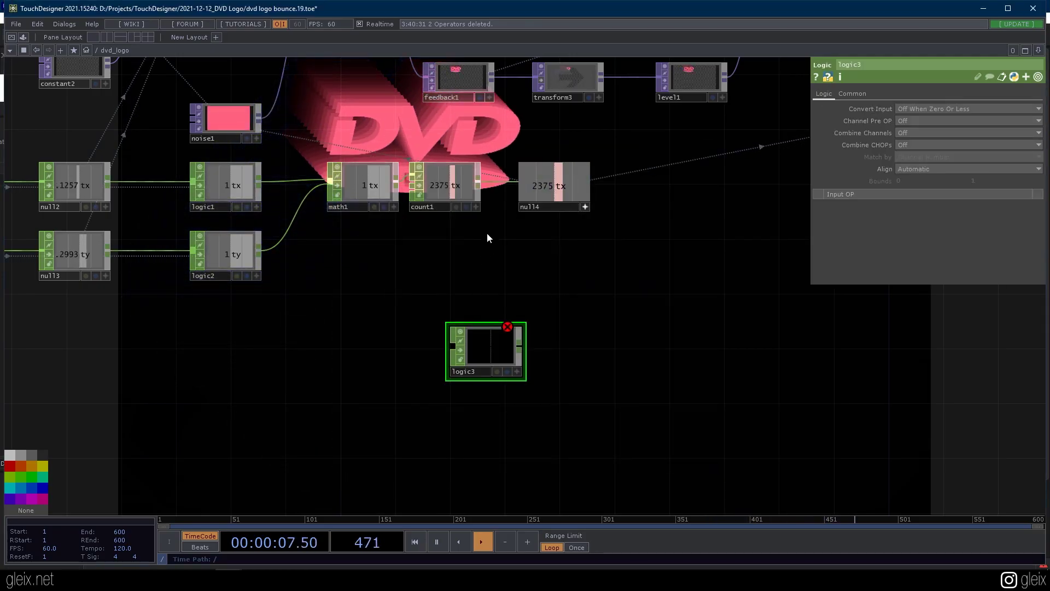
{"action": "left_click_drag", "start_coordinate": [478, 184], "coordinate": [452, 346]}
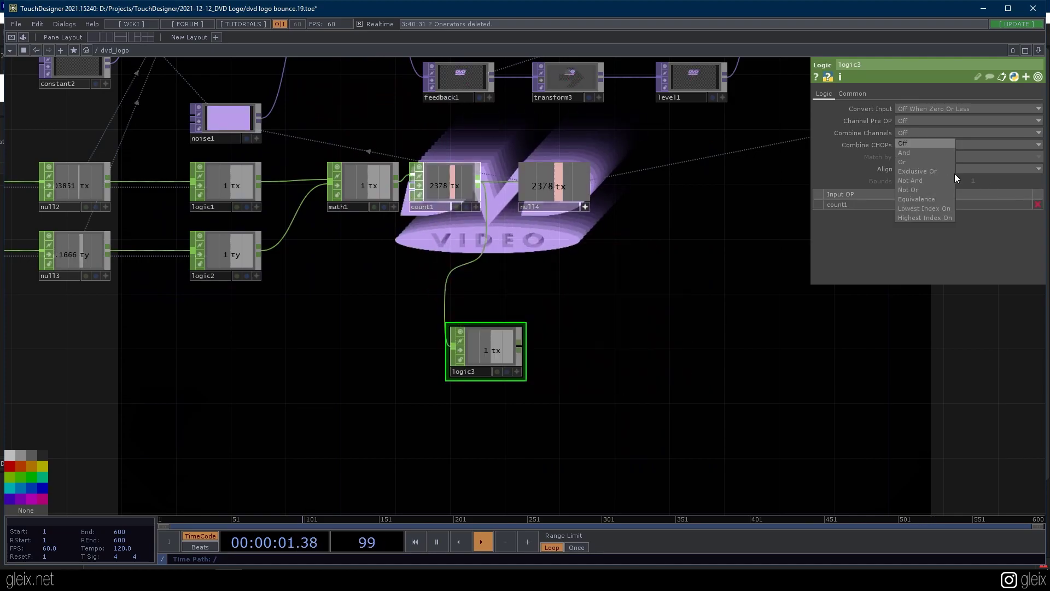
{"action": "left_click", "coordinate": [968, 108]}
{"action": "left_click", "coordinate": [968, 123]}
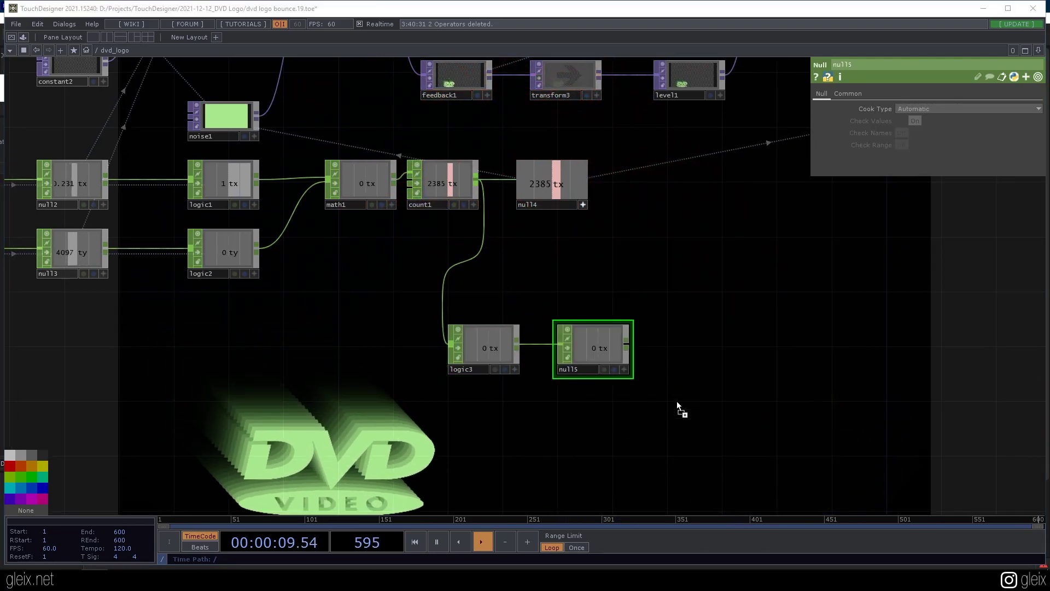
- Import the Yuh2 audio file below null5 and add an Audio Device Out CHOP connected to it
{"action": "left_click_drag", "start_coordinate": [679, 410], "coordinate": [593, 432]}
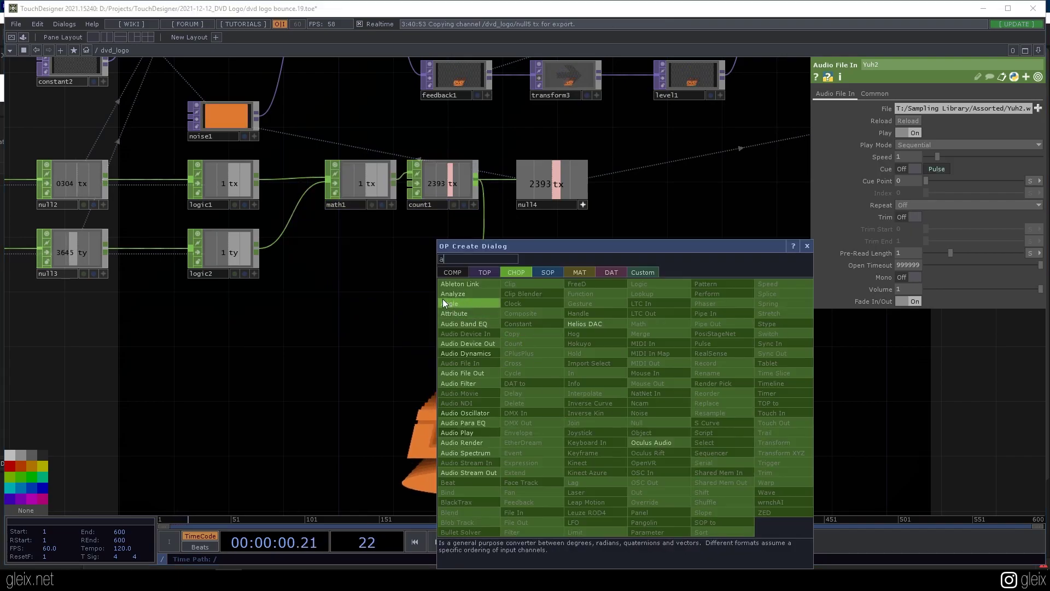
{"action": "left_click", "coordinate": [486, 344]}
{"action": "left_click", "coordinate": [733, 427]}
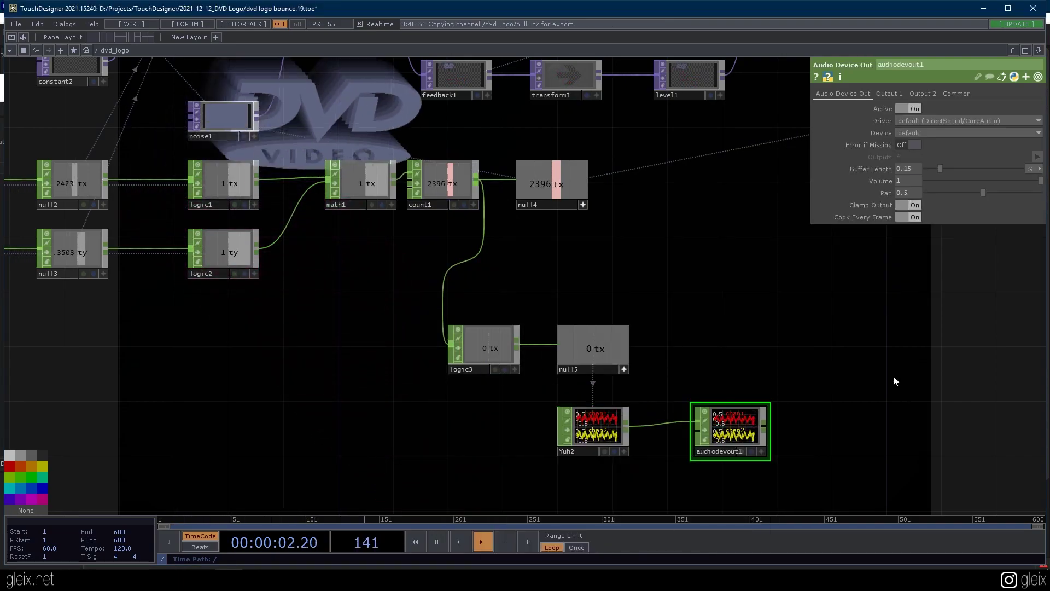
- Connect the a337dvb7 image to comp4 alongside thresh2 to cut the figure out of its background
{"action": "scroll", "coordinate": [499, 340], "scroll_direction": "down", "scroll_amount": 5}
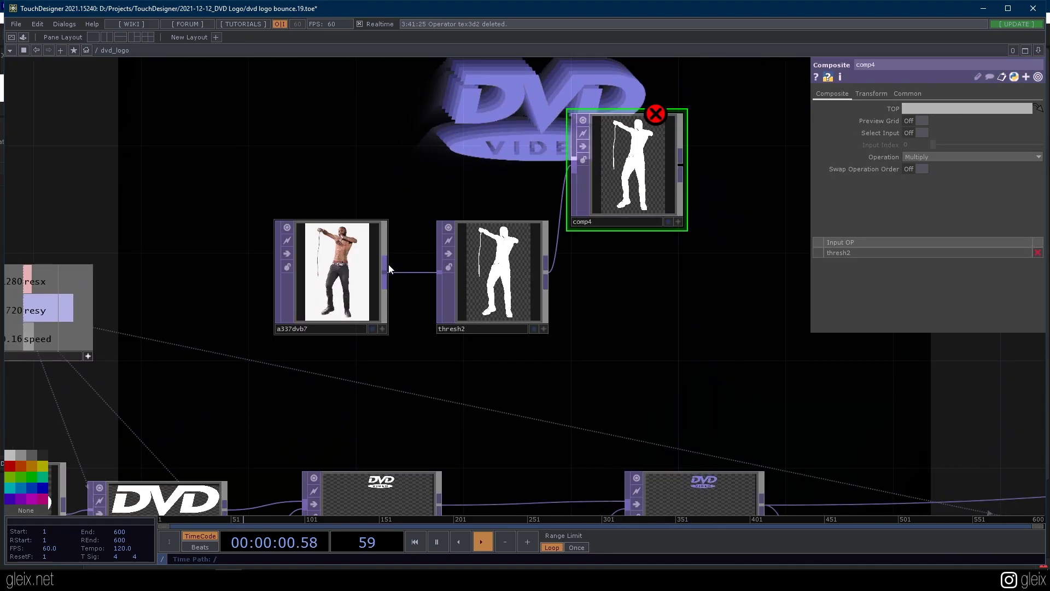
{"action": "left_click_drag", "start_coordinate": [570, 163], "coordinate": [368, 164]}
{"action": "scroll", "coordinate": [629, 164], "scroll_direction": "up", "scroll_amount": 5}
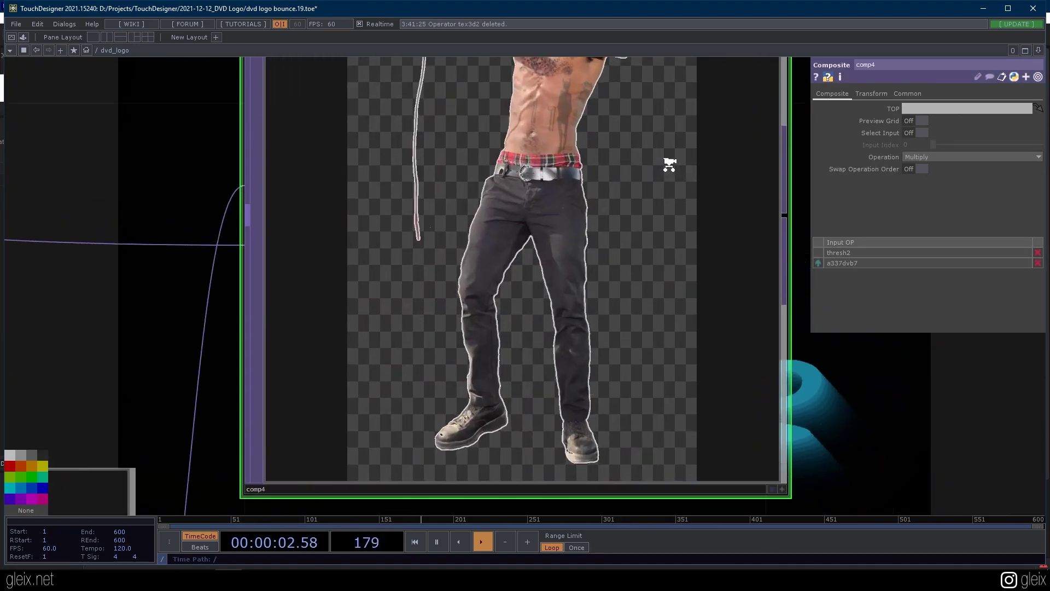